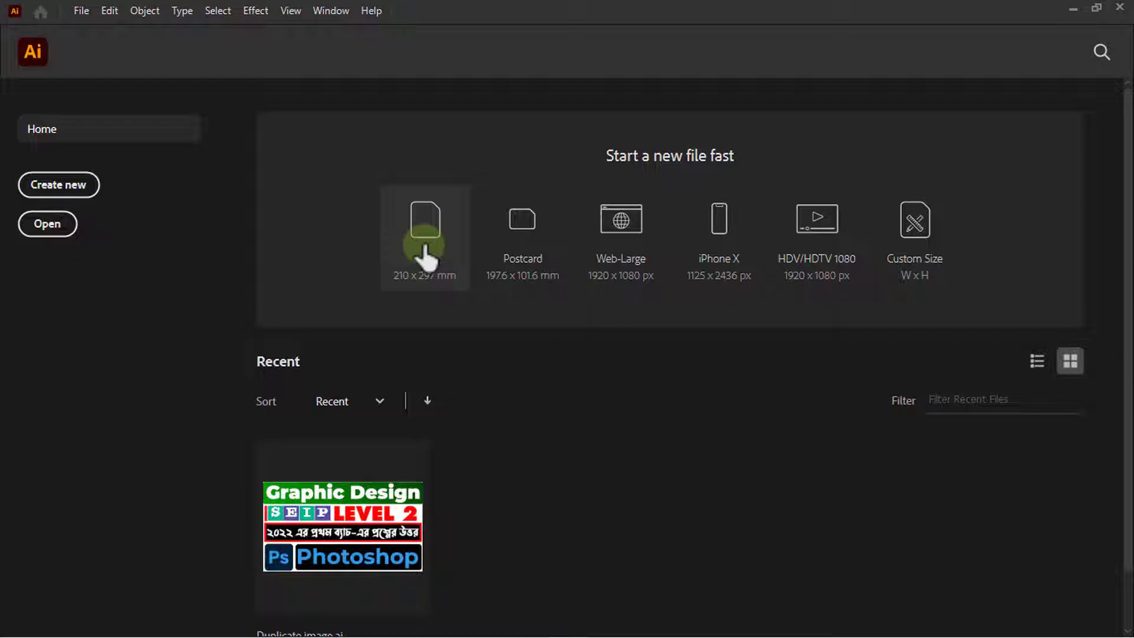
# Create a custom 500 × 500 px document in RGB Color mode.
pyautogui.click(426, 251)
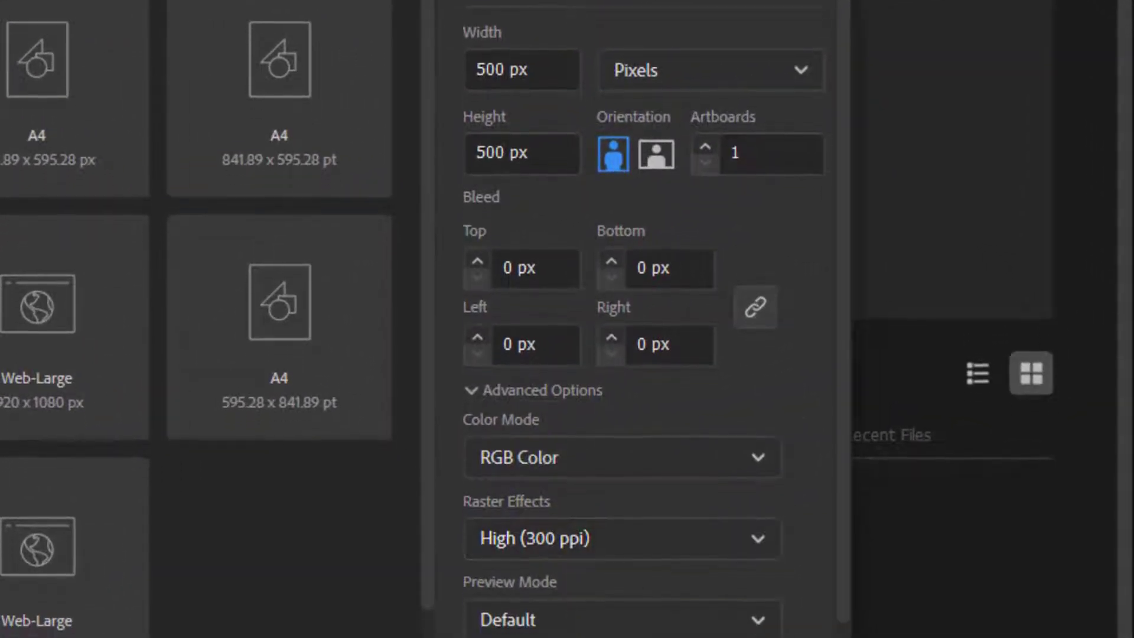
pyautogui.click(661, 568)
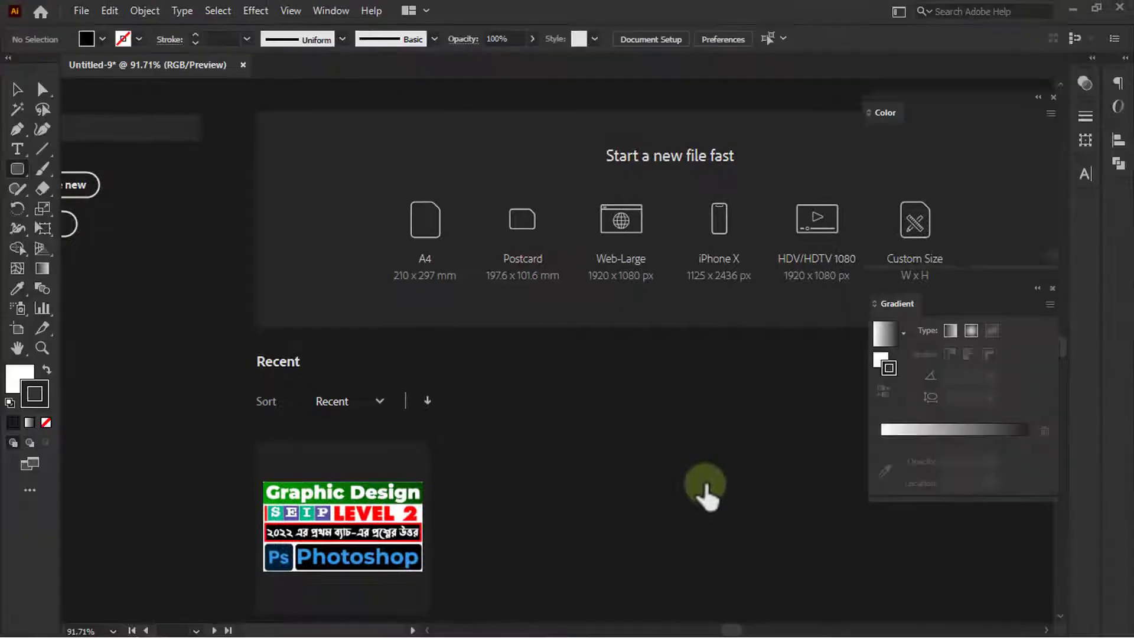
# Draw a 400 × 400 px rounded rectangle with a 90 px corner radius on the artboard.
pyautogui.hotkey('ctrl', '0')
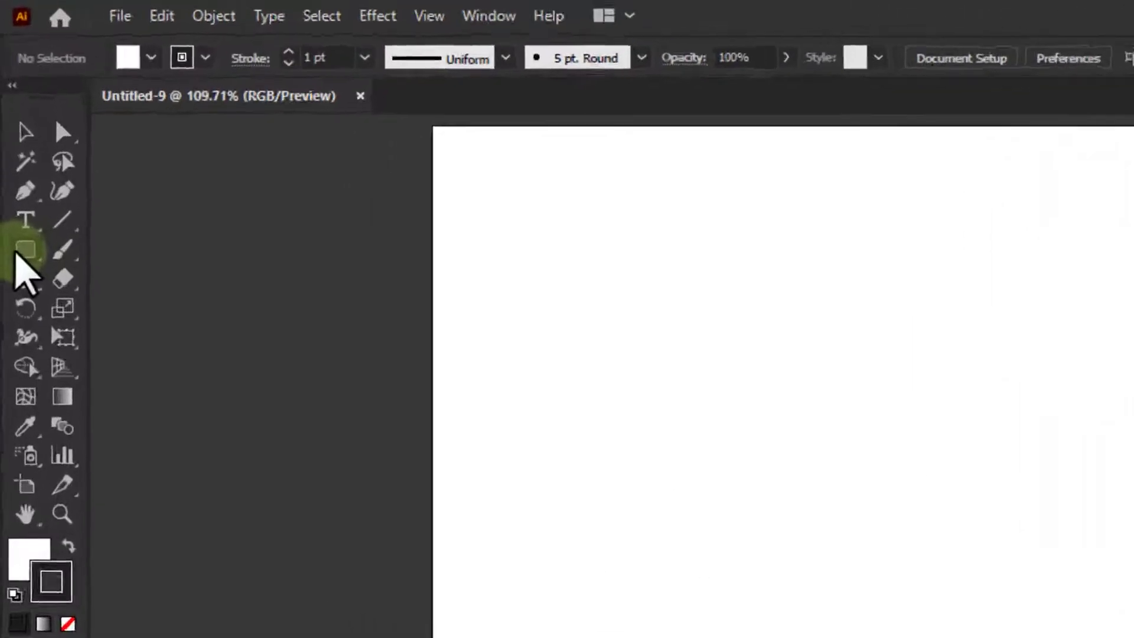
pyautogui.moveTo(11, 172); pyautogui.dragTo(76, 189)
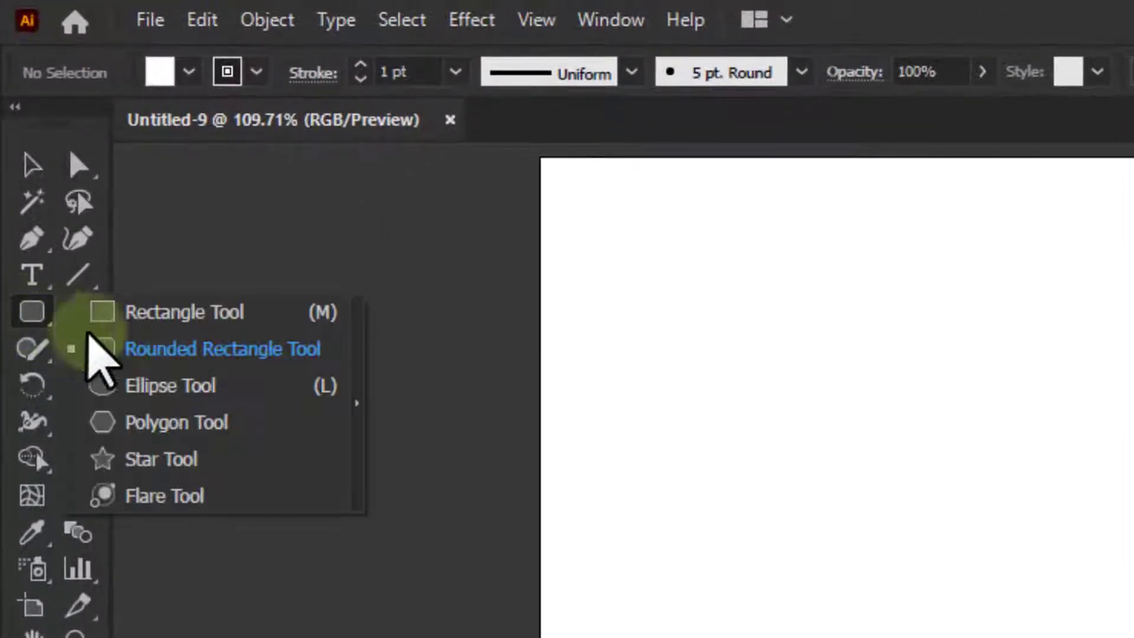
pyautogui.click(142, 349)
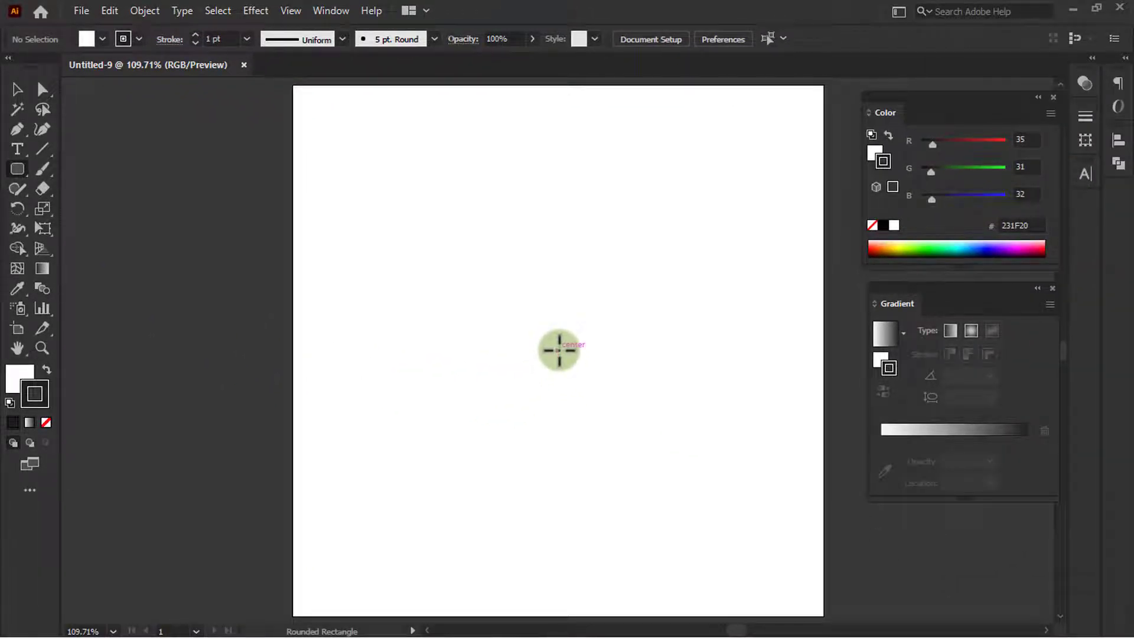
pyautogui.click(559, 350)
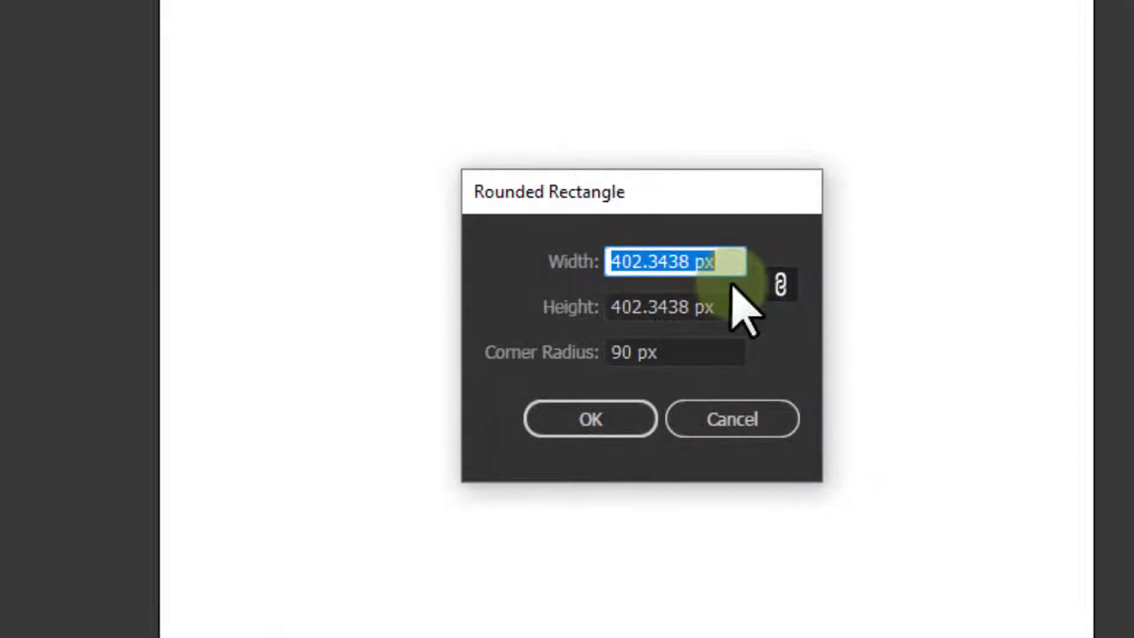
pyautogui.write('400')
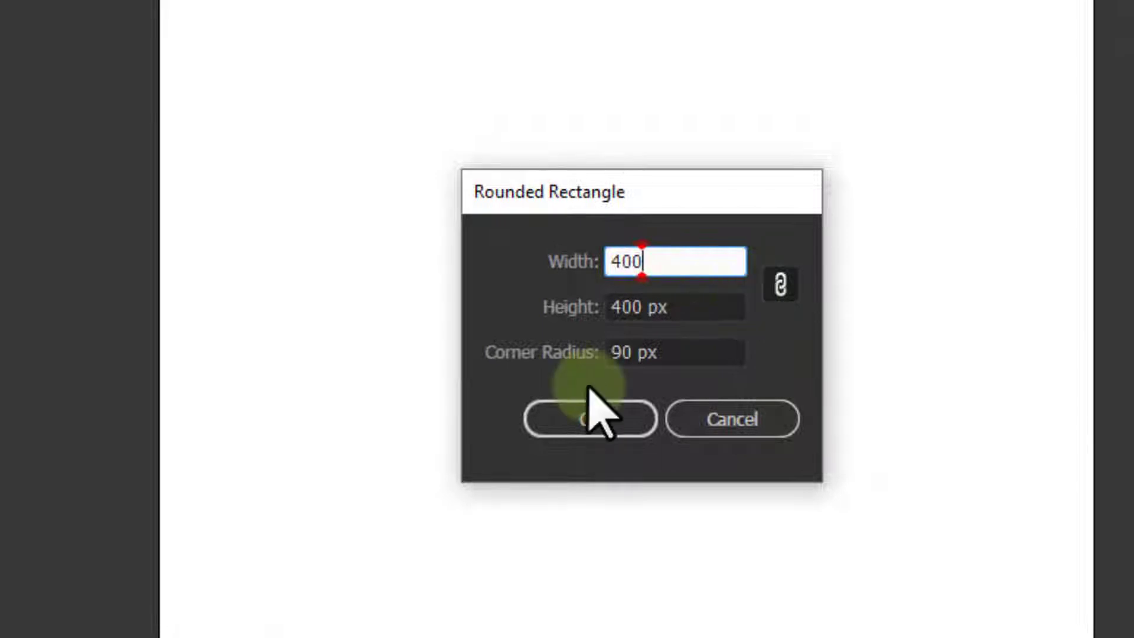
pyautogui.moveTo(680, 353); pyautogui.dragTo(609, 352)
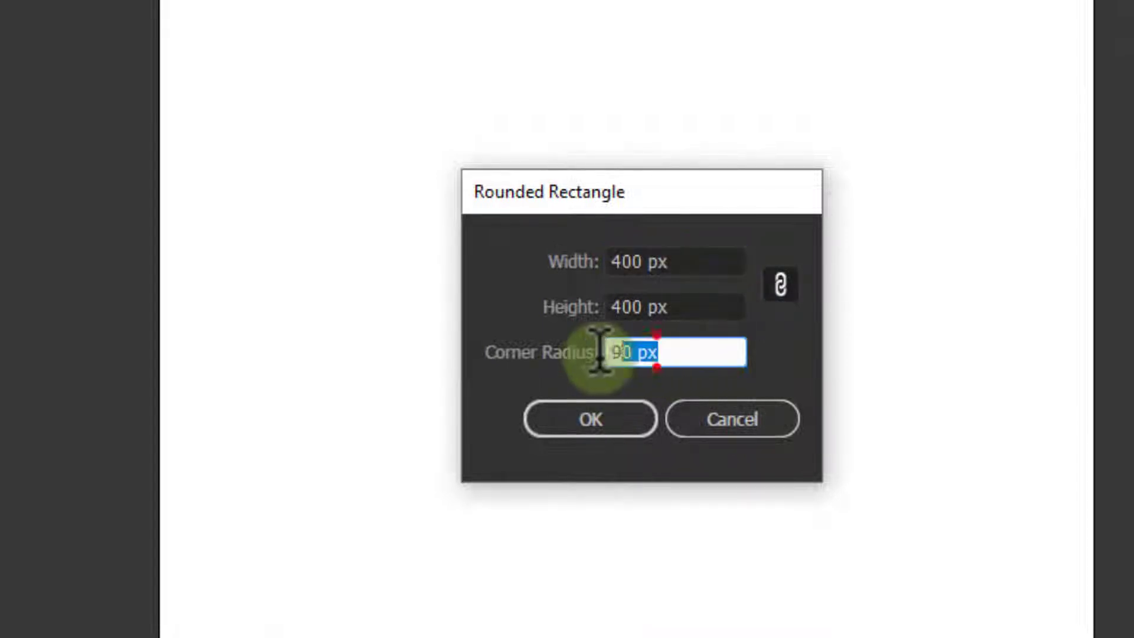
pyautogui.click(602, 422)
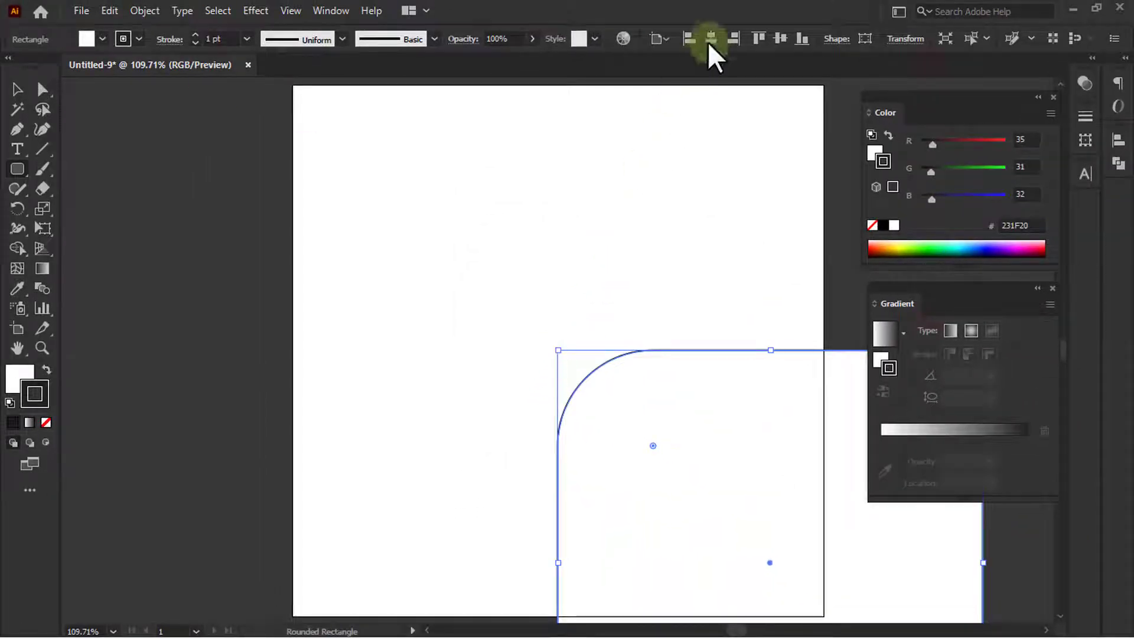
# Align the rounded square to the artboard's horizontal and vertical centre, dismissing the stray dialog.
pyautogui.click(711, 39)
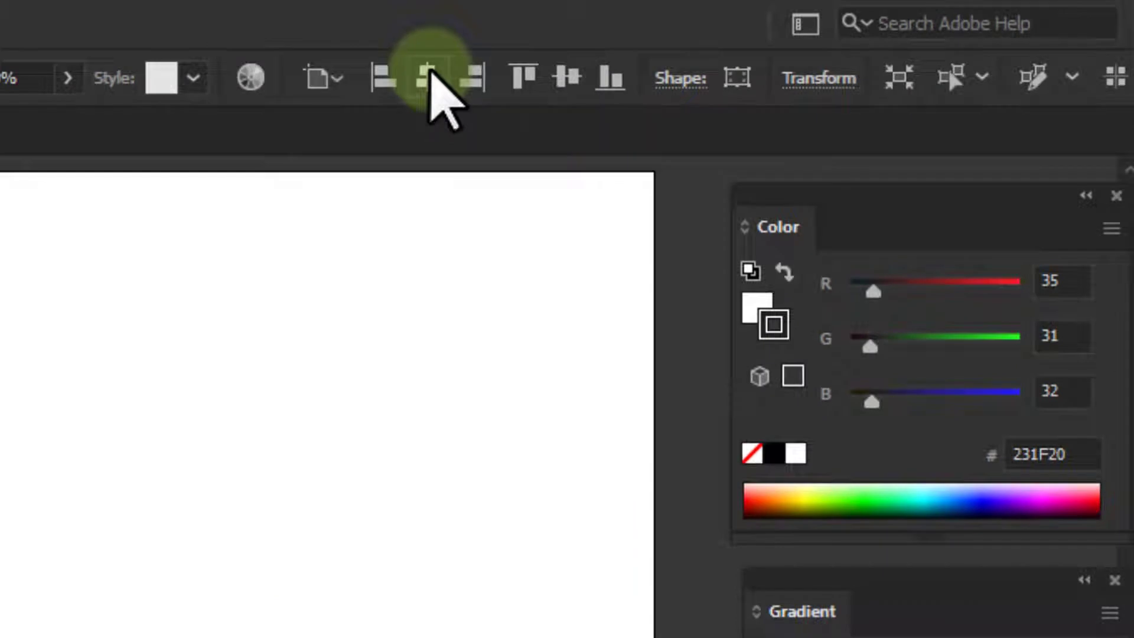
pyautogui.click(591, 79)
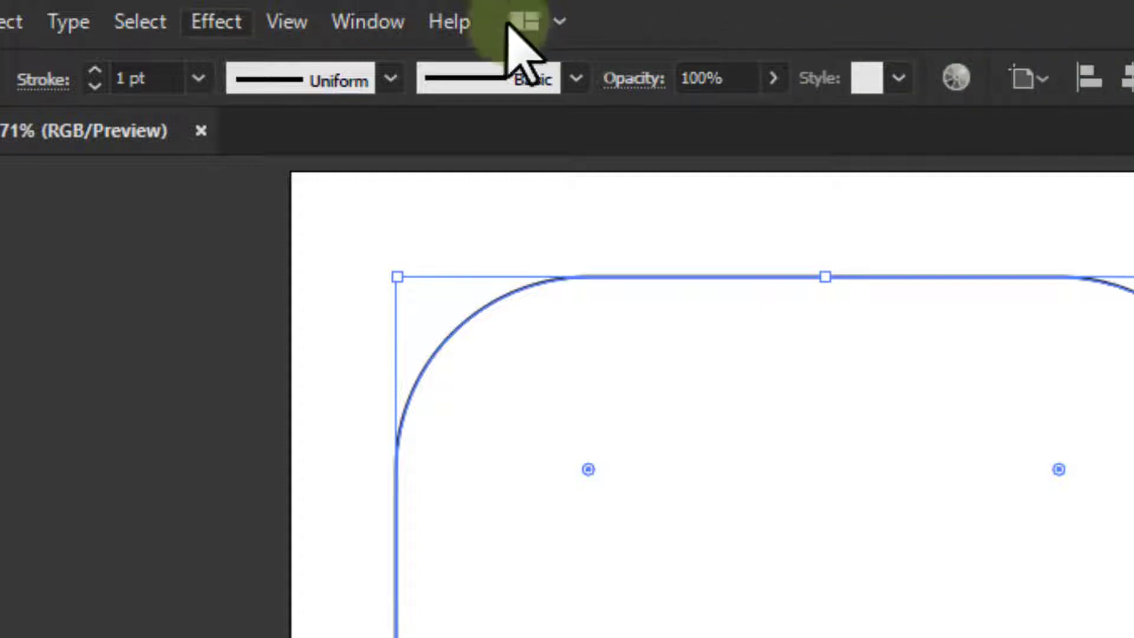
pyautogui.click(378, 21)
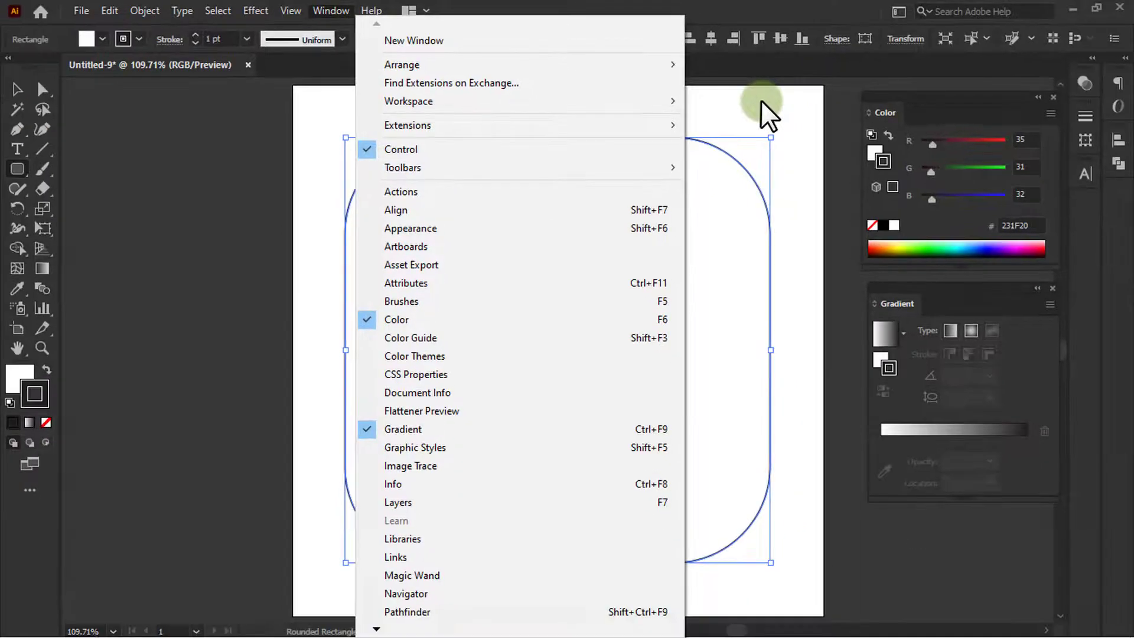
pyautogui.click(768, 115)
pyautogui.click(618, 369)
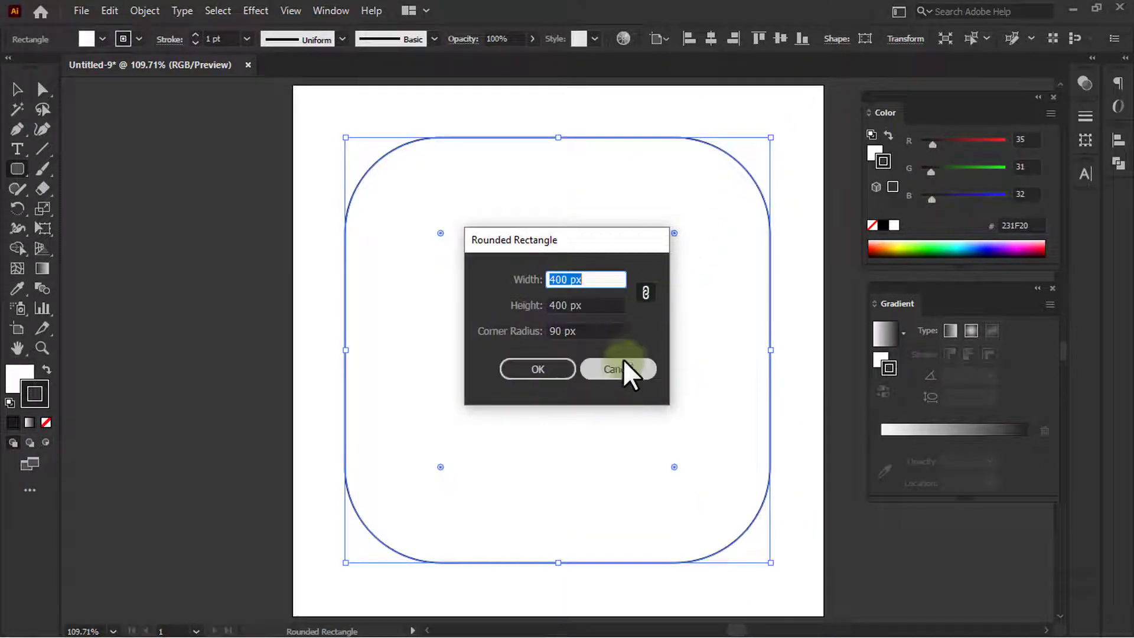
# Select the rounded square and show the Gradient panel (Ctrl+F9).
pyautogui.click(14, 88)
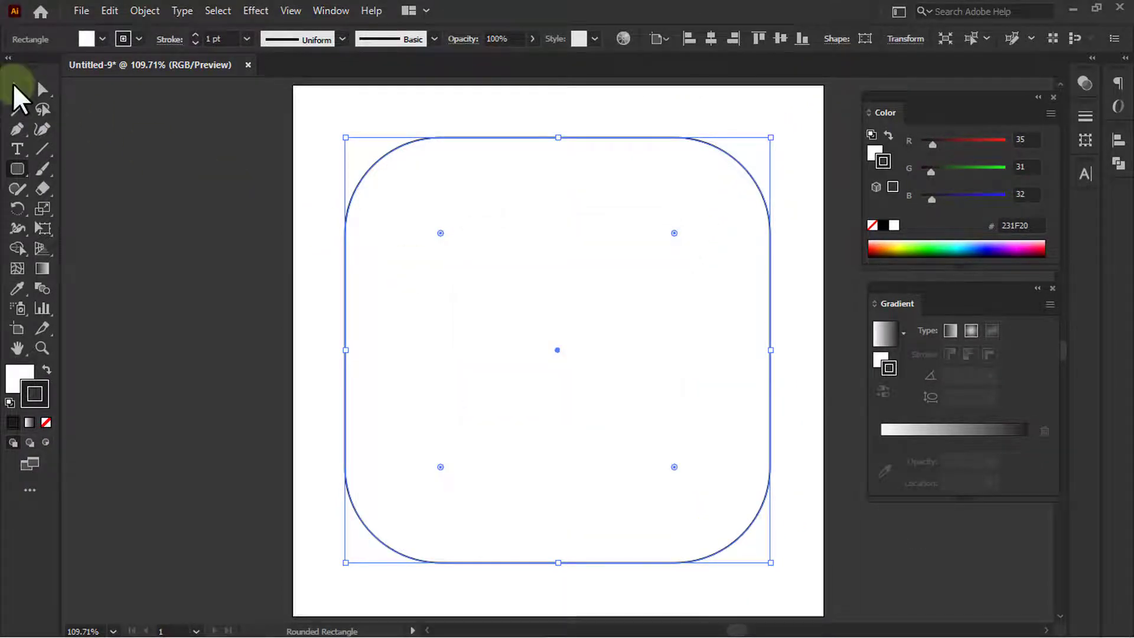
pyautogui.click(502, 397)
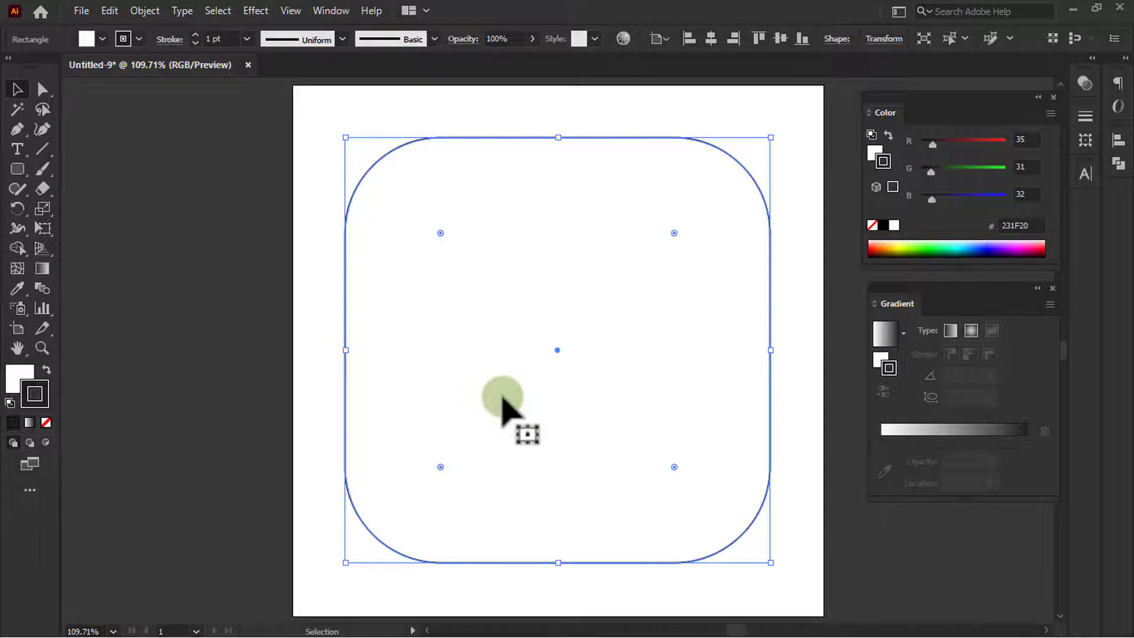
pyautogui.hotkey('ctrl', 'F9')
pyautogui.hotkey('ctrl', 'F9')
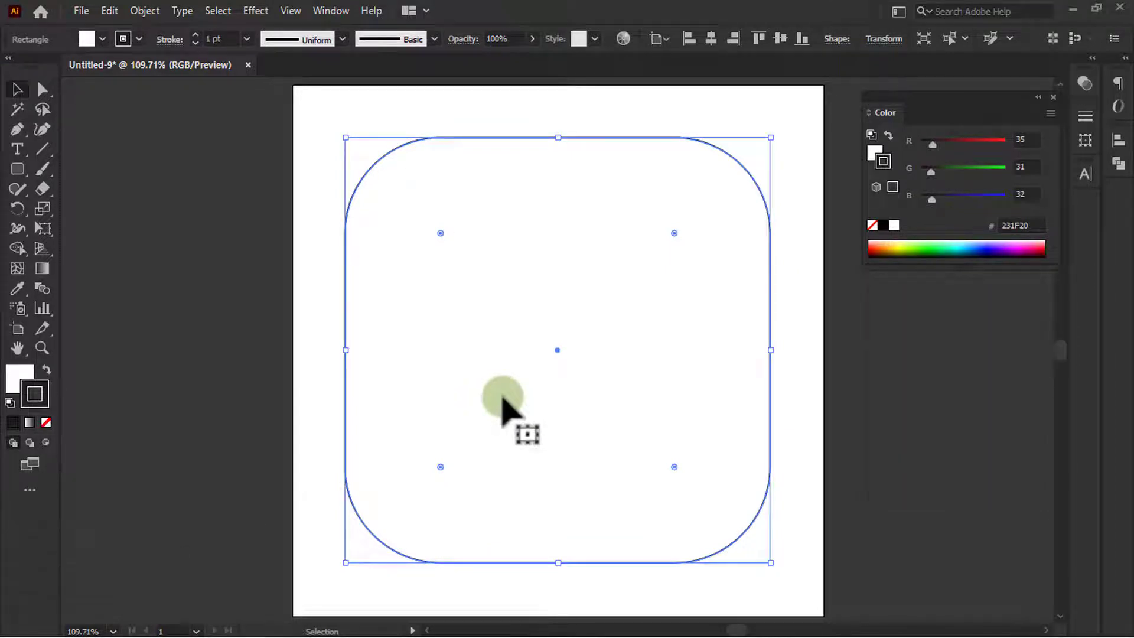
pyautogui.hotkey('ctrl', 'F9')
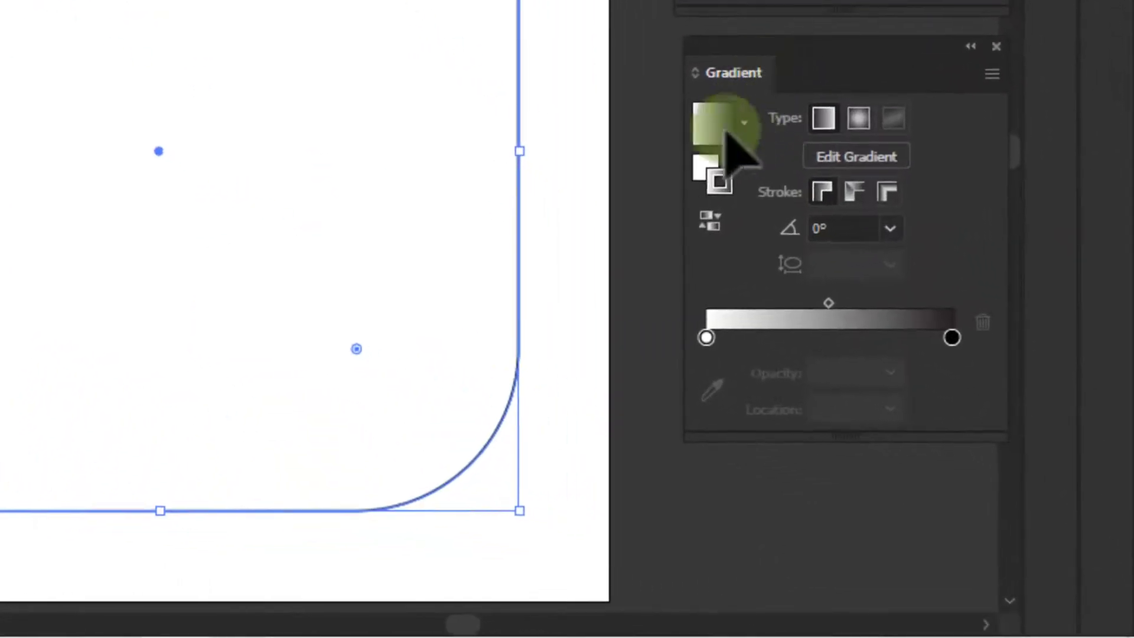
# Fill the rounded square with a 0° white-to-black linear gradient and select its black end stop.
pyautogui.click(701, 168)
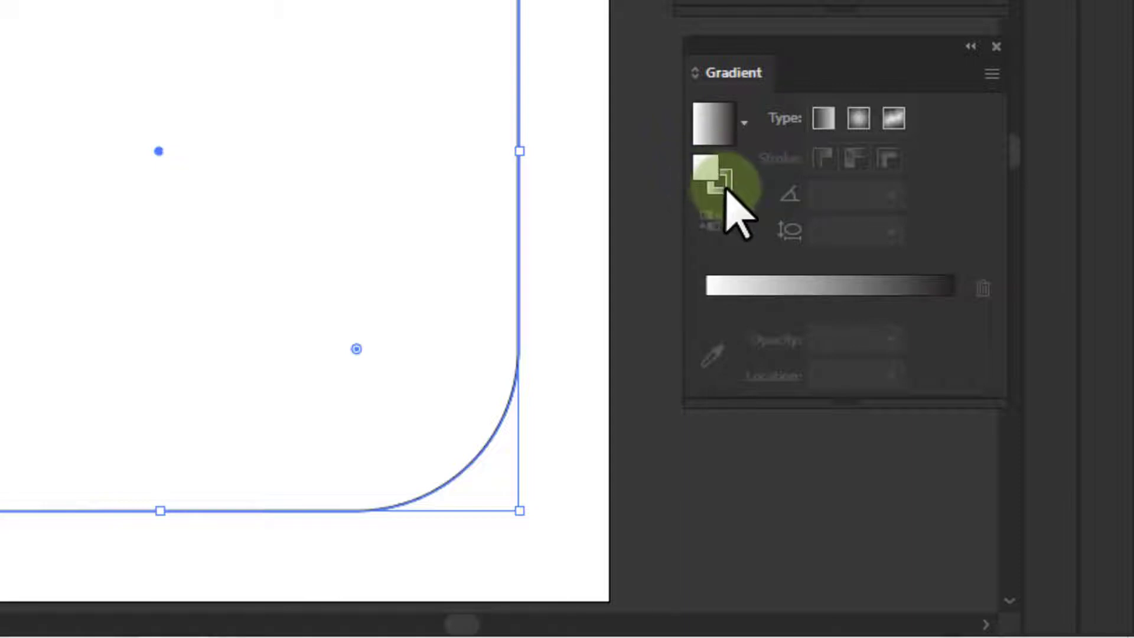
pyautogui.click(937, 286)
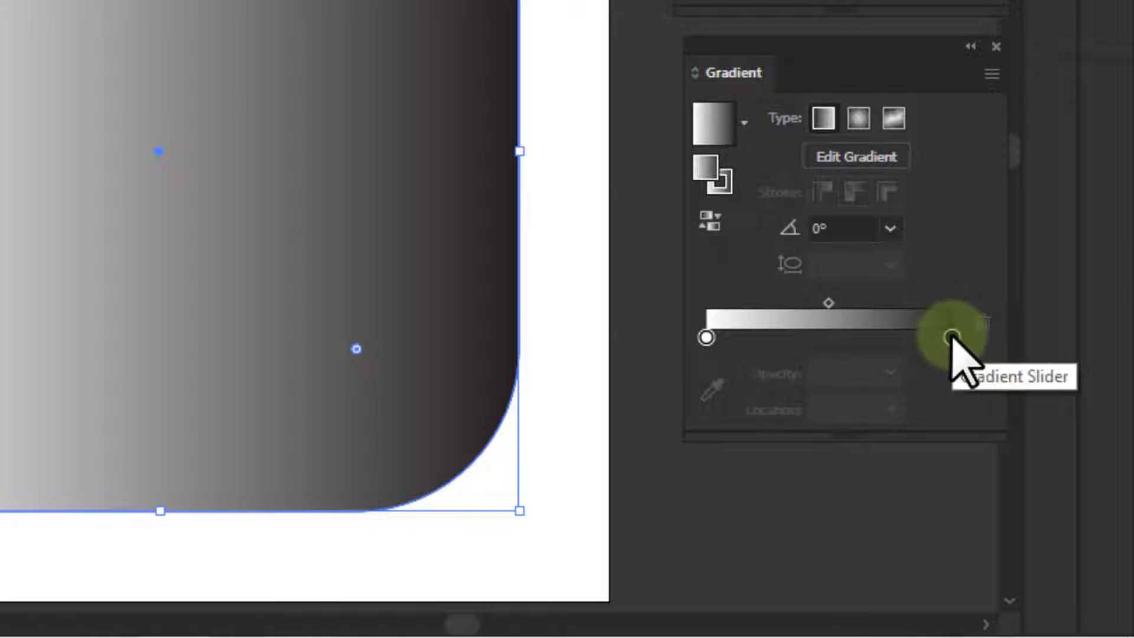
pyautogui.click(951, 337)
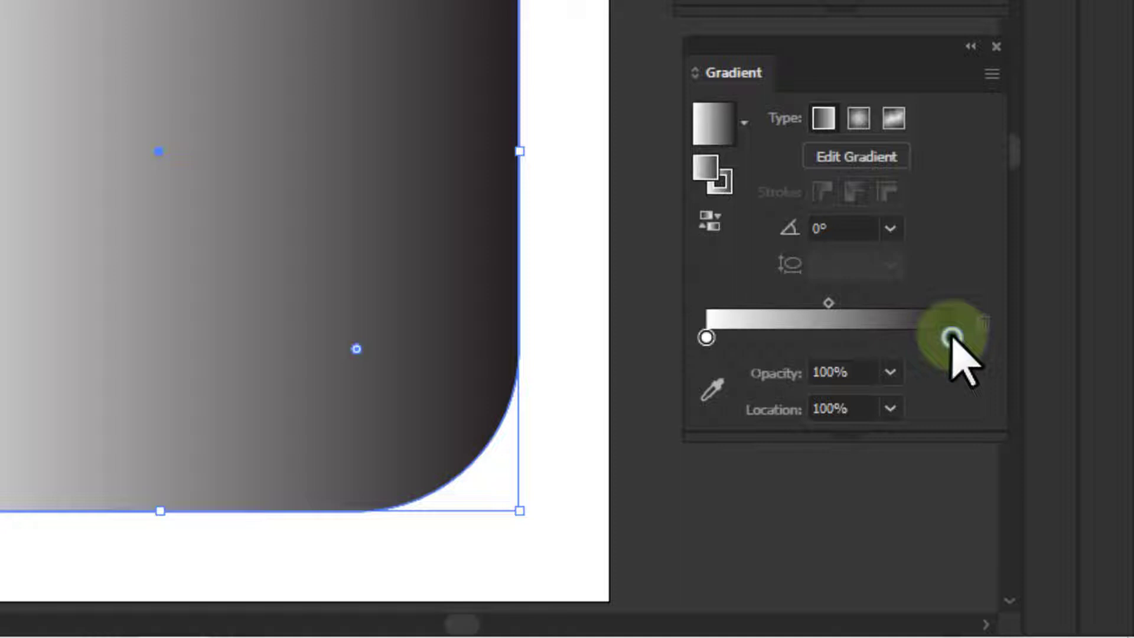
# Set the gradient's dark end stop to blue RGB 50, 100, 200 (#3264C8).
pyautogui.doubleClick(951, 337)
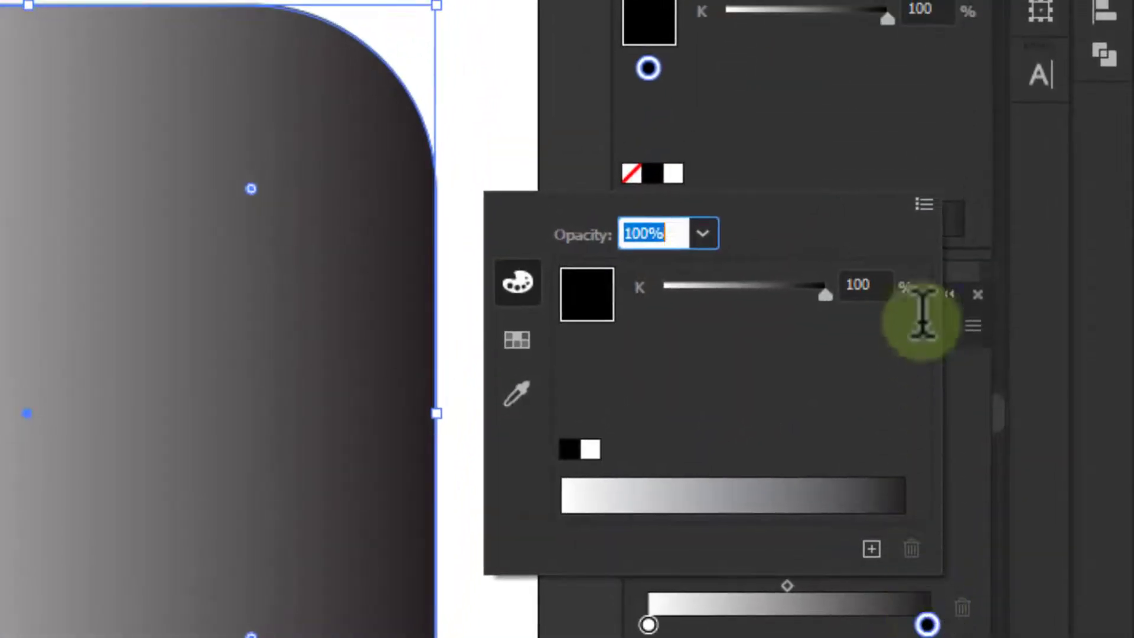
pyautogui.click(924, 203)
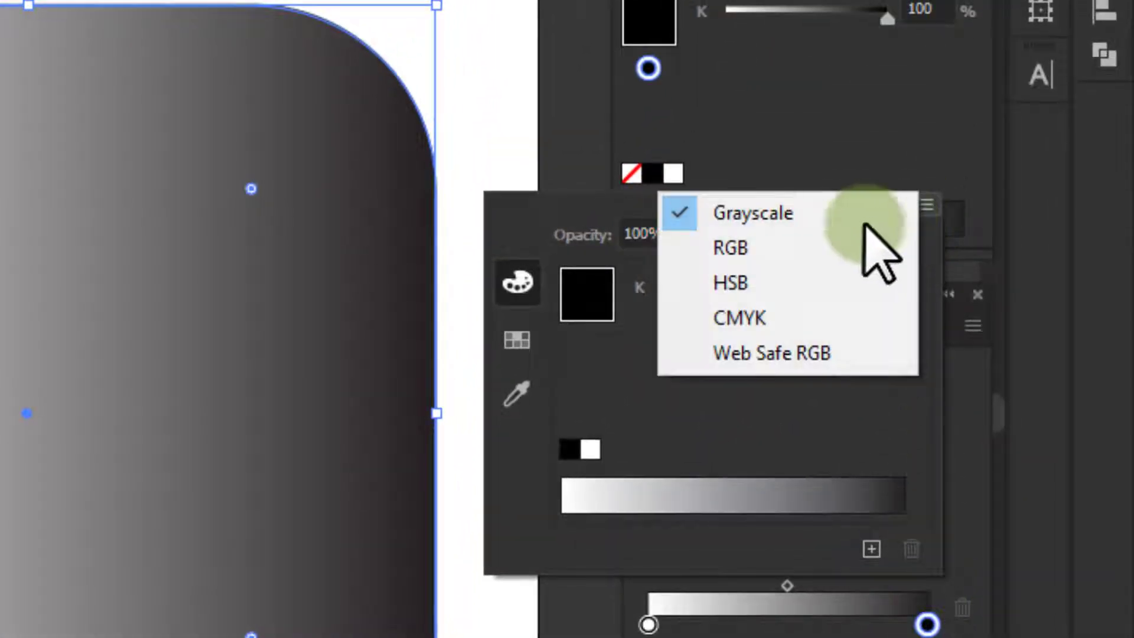
pyautogui.click(749, 253)
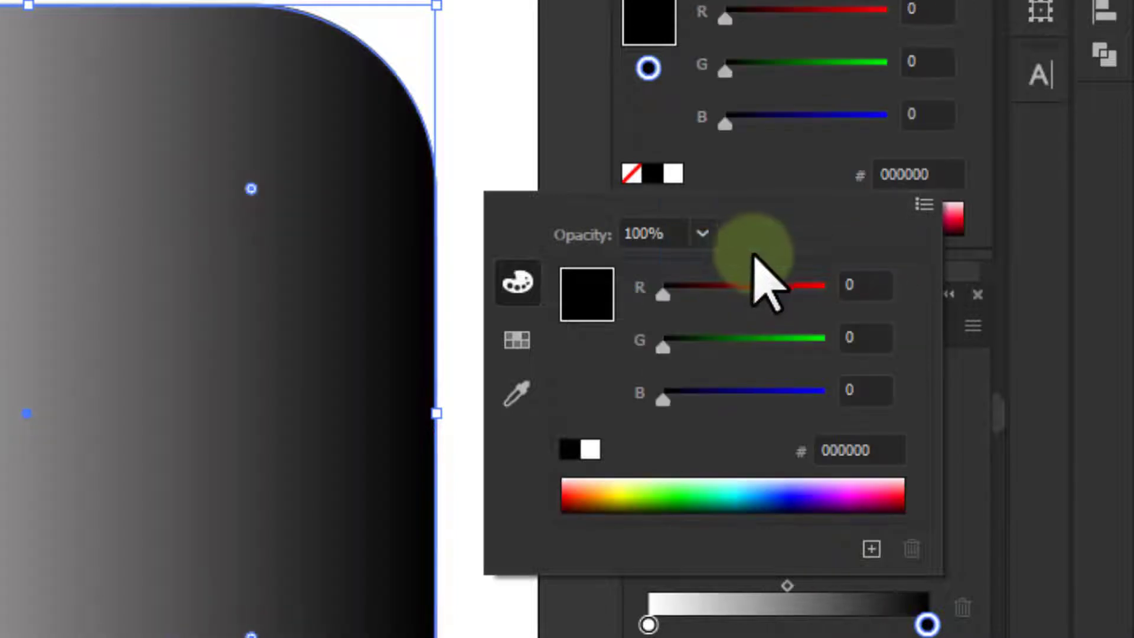
pyautogui.click(876, 282)
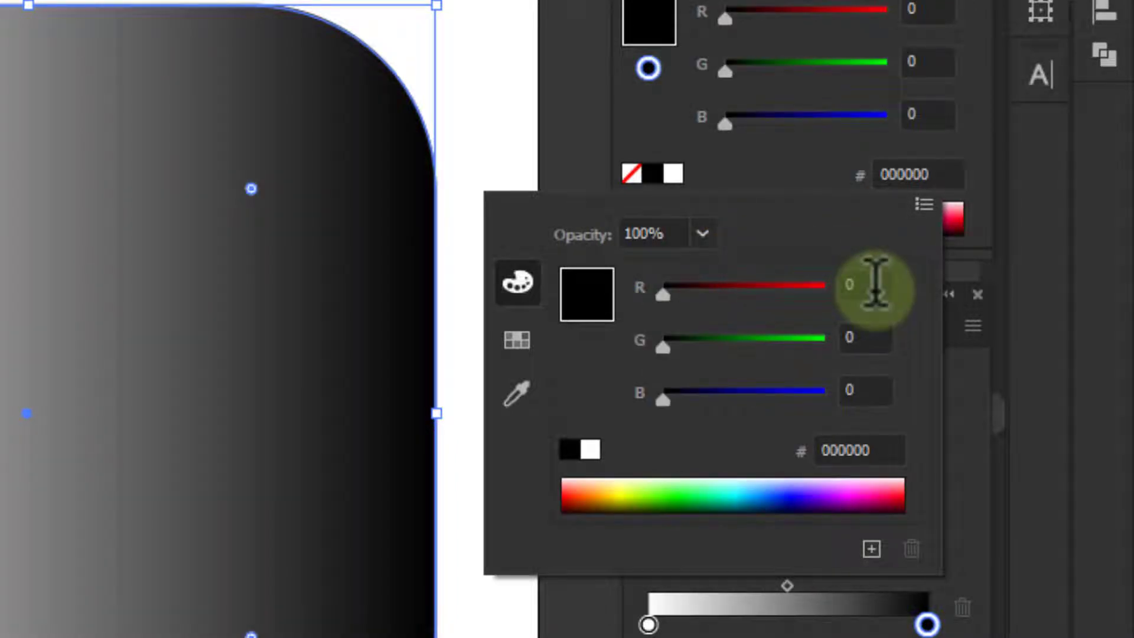
pyautogui.click(876, 284)
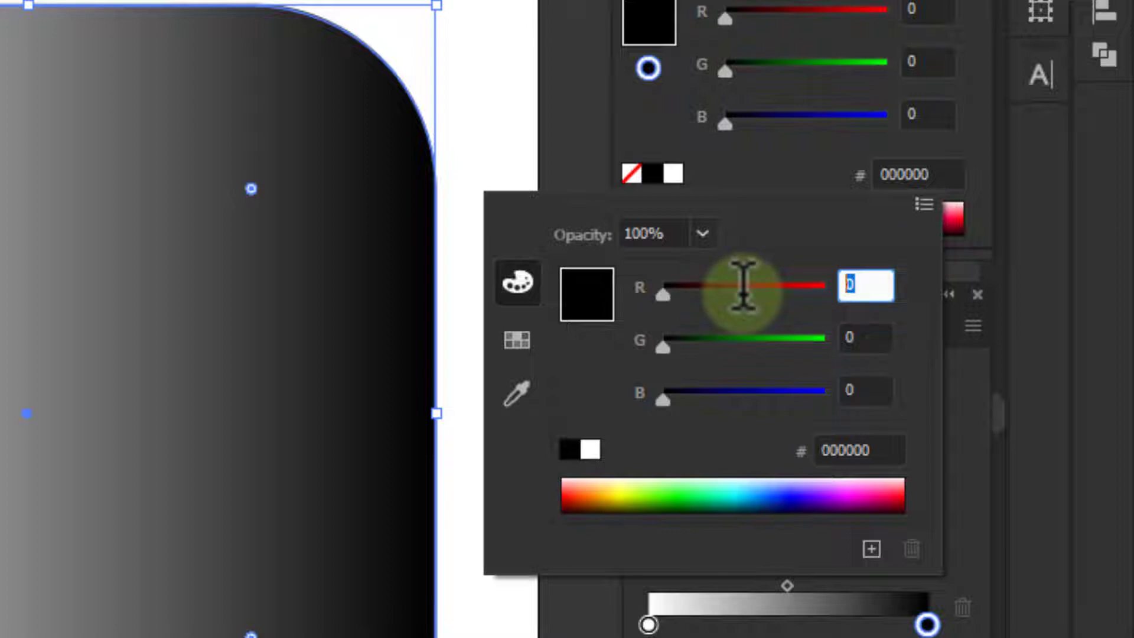
pyautogui.write('50')
pyautogui.press('Tab')
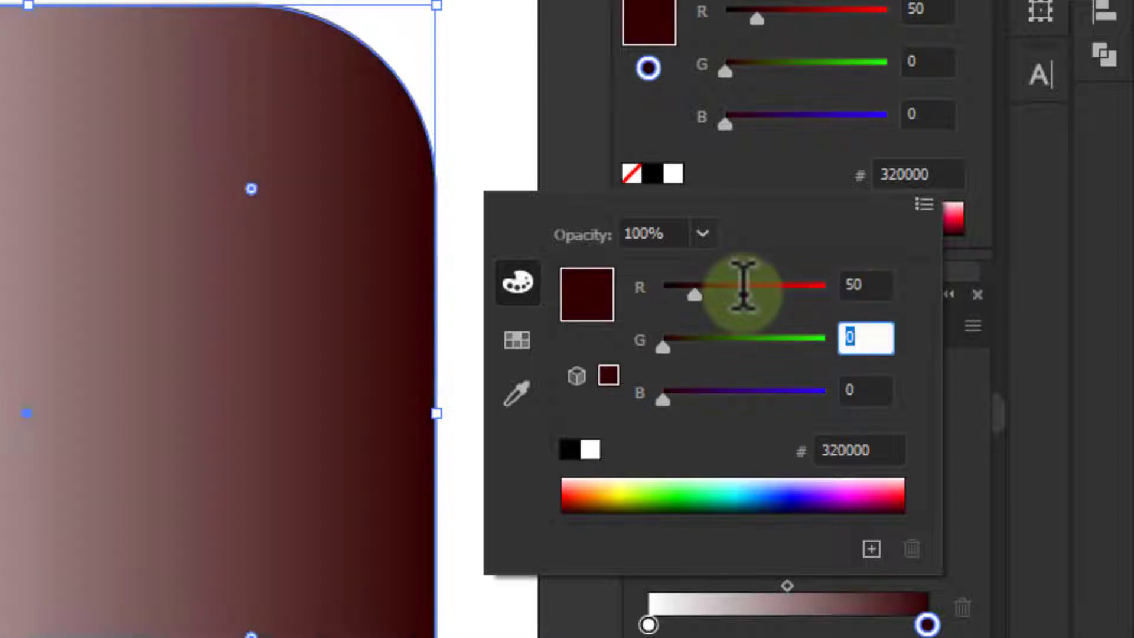
pyautogui.write('100')
pyautogui.press('Tab')
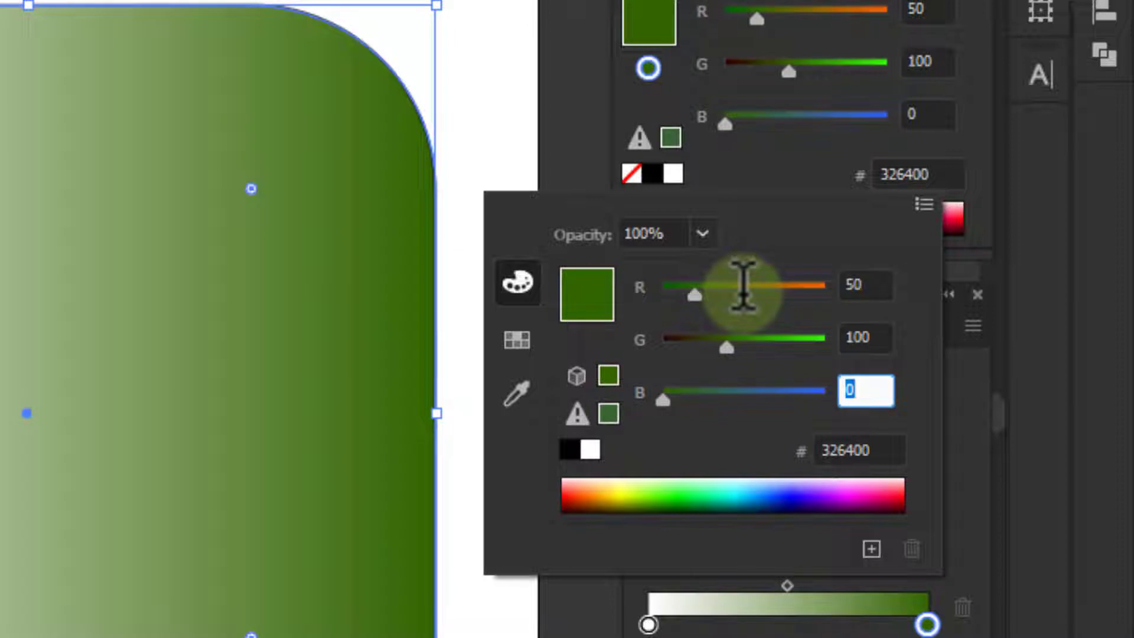
pyautogui.write('200')
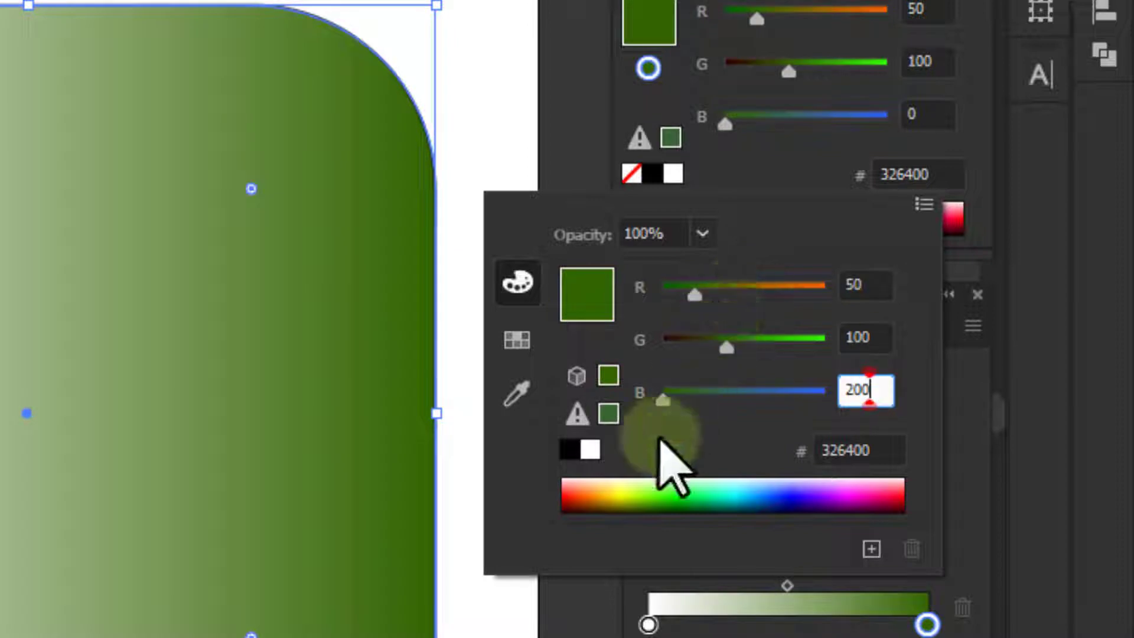
pyautogui.press('Tab')
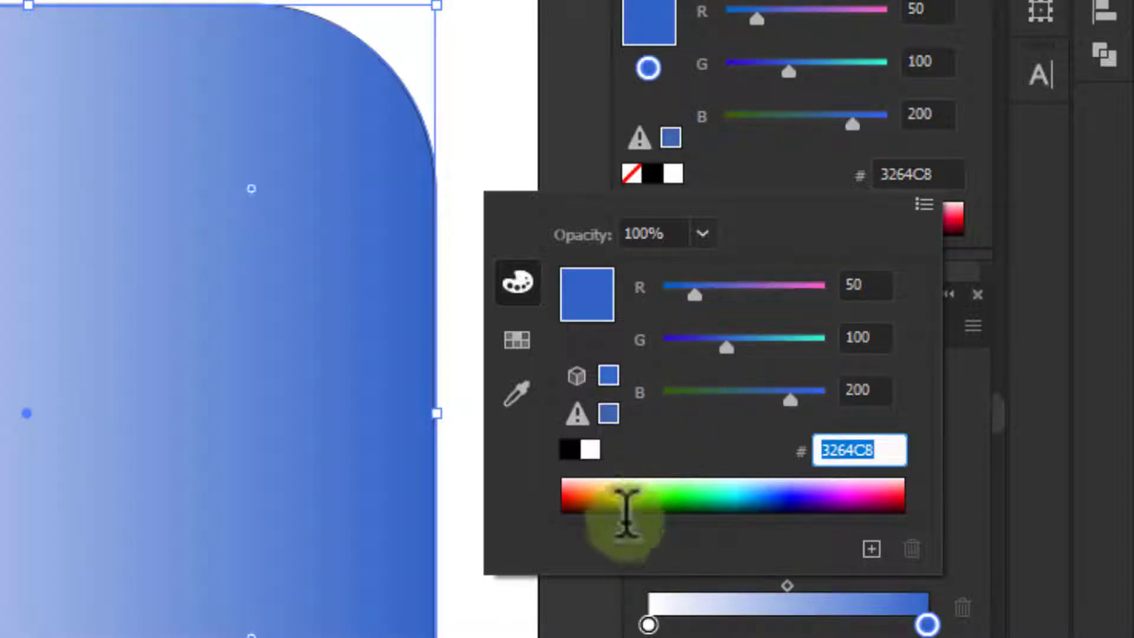
pyautogui.click(649, 594)
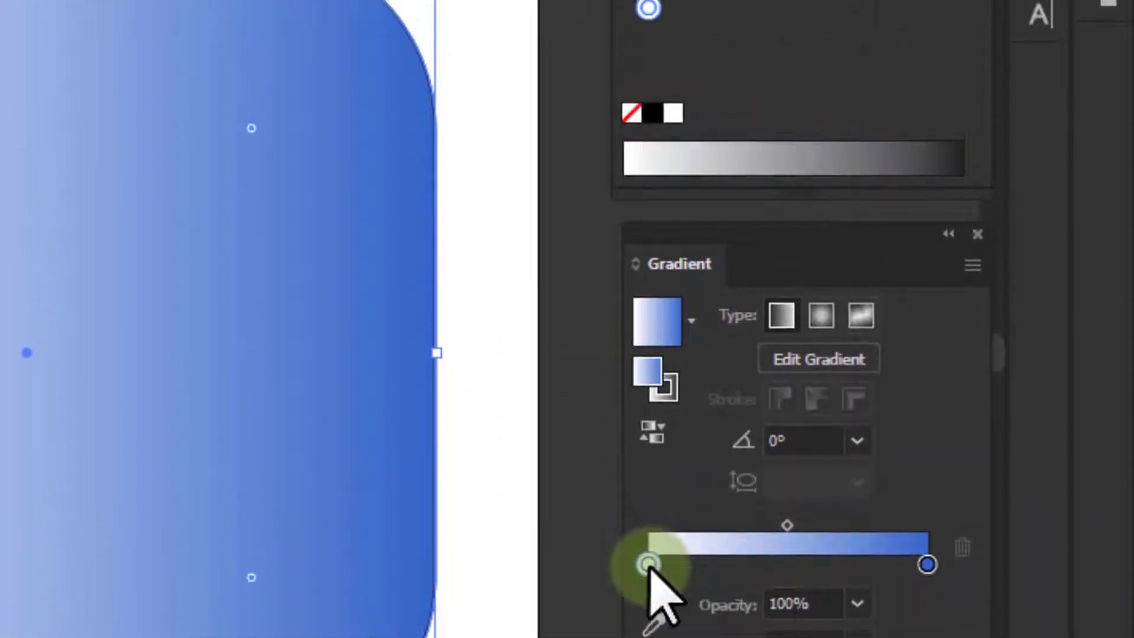
# Set the gradient's starting stop to pink RGB 220, 30, 130 (#DC1E82).
pyautogui.doubleClick(649, 565)
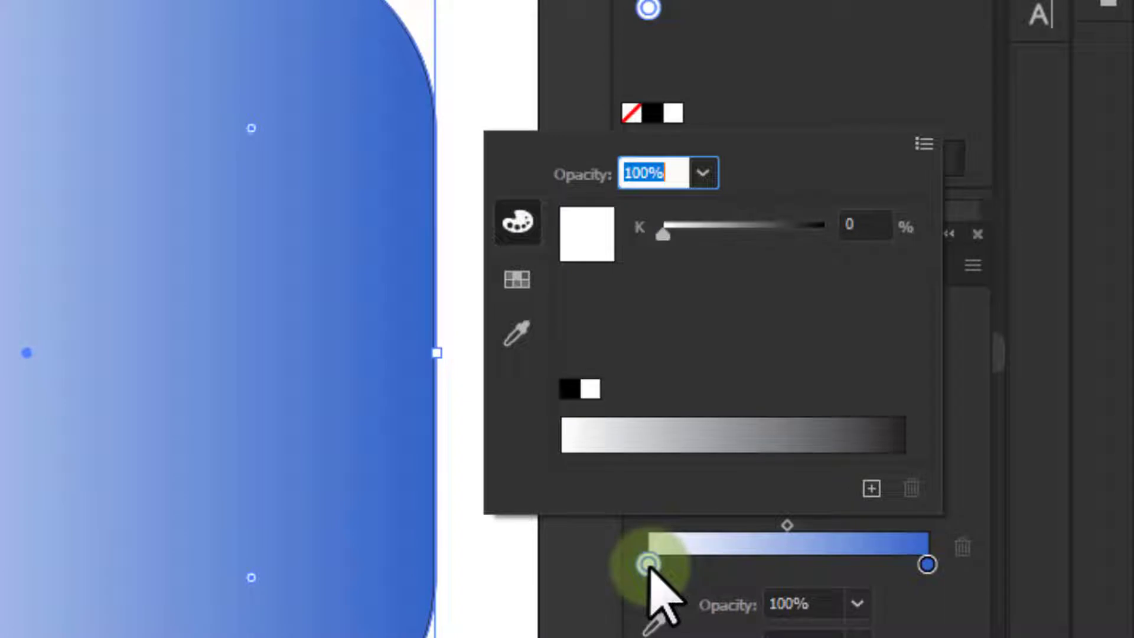
pyautogui.click(925, 143)
pyautogui.click(746, 186)
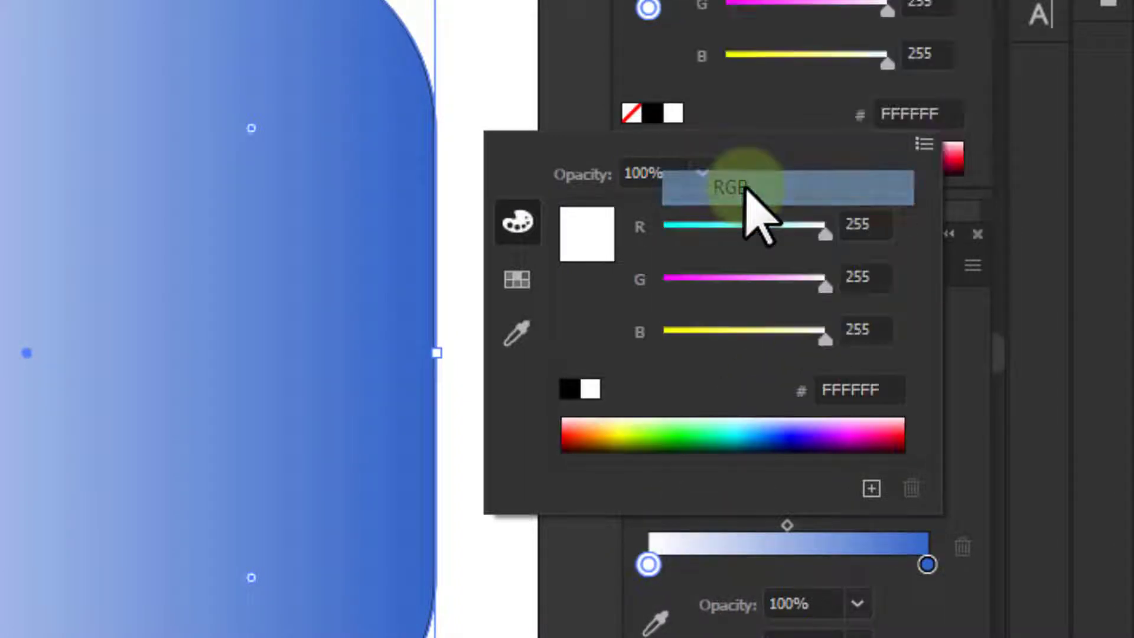
pyautogui.click(867, 224)
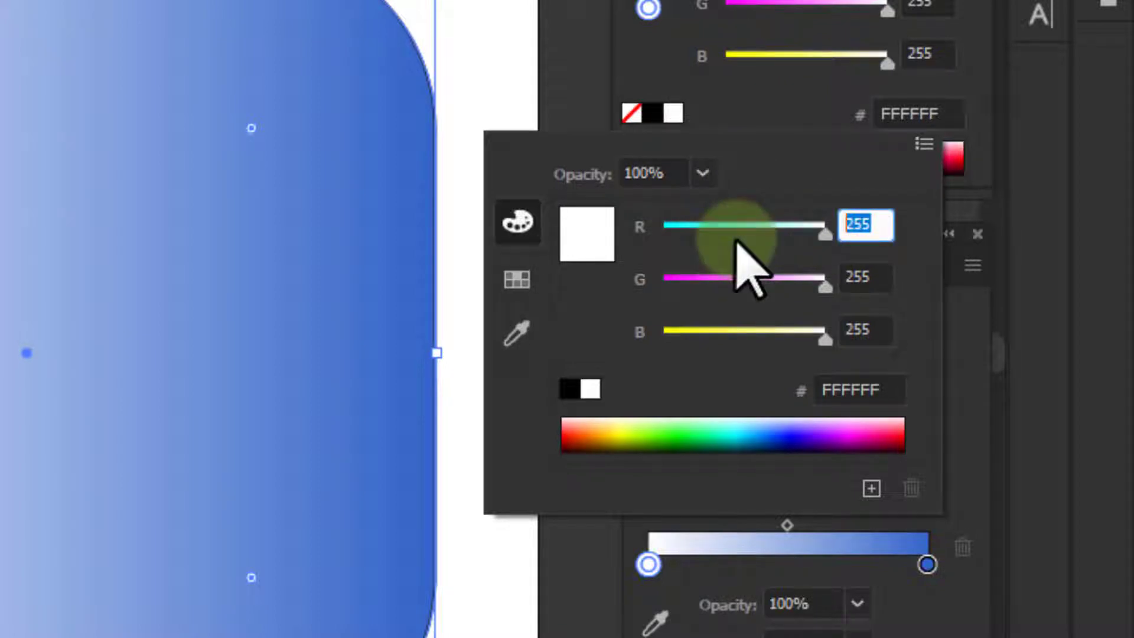
pyautogui.write('220')
pyautogui.press('Tab')
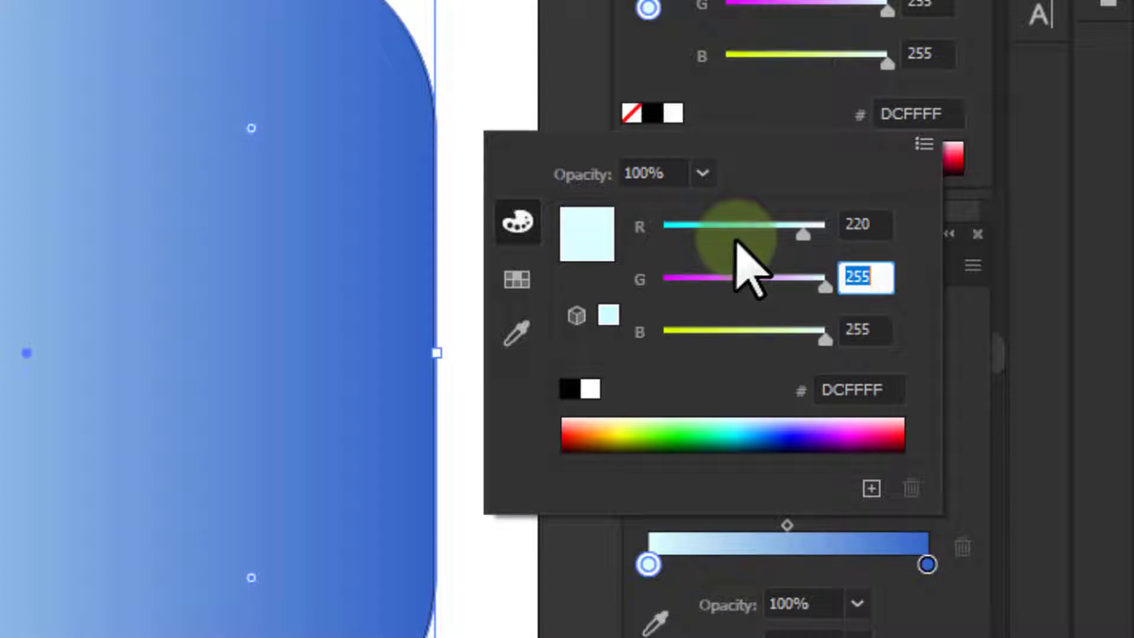
pyautogui.write('30')
pyautogui.press('Tab')
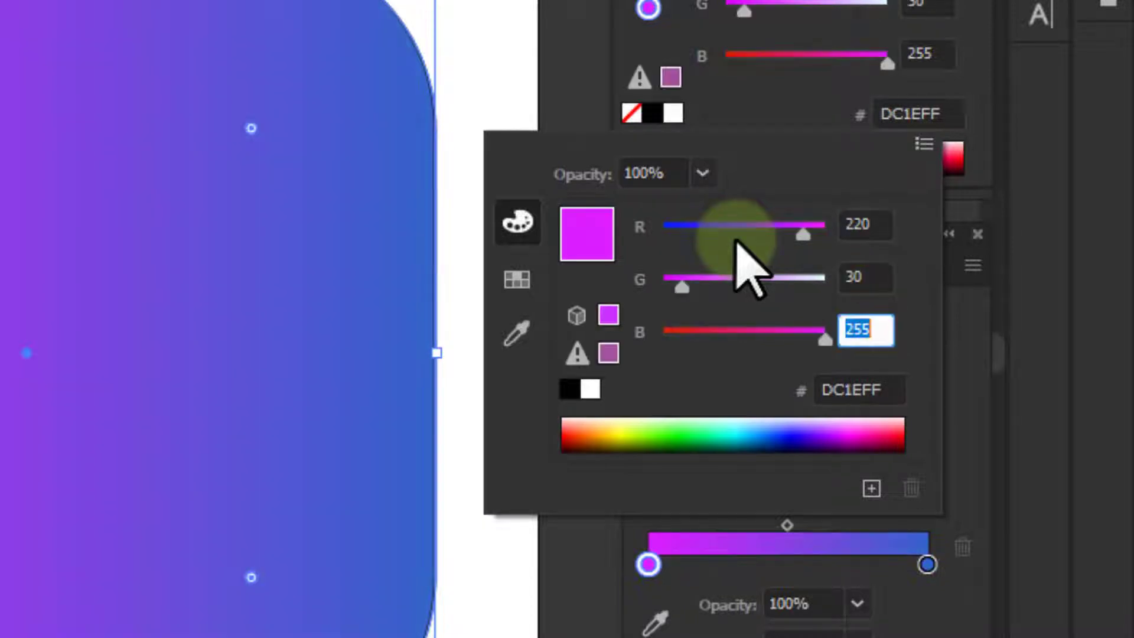
pyautogui.write('130')
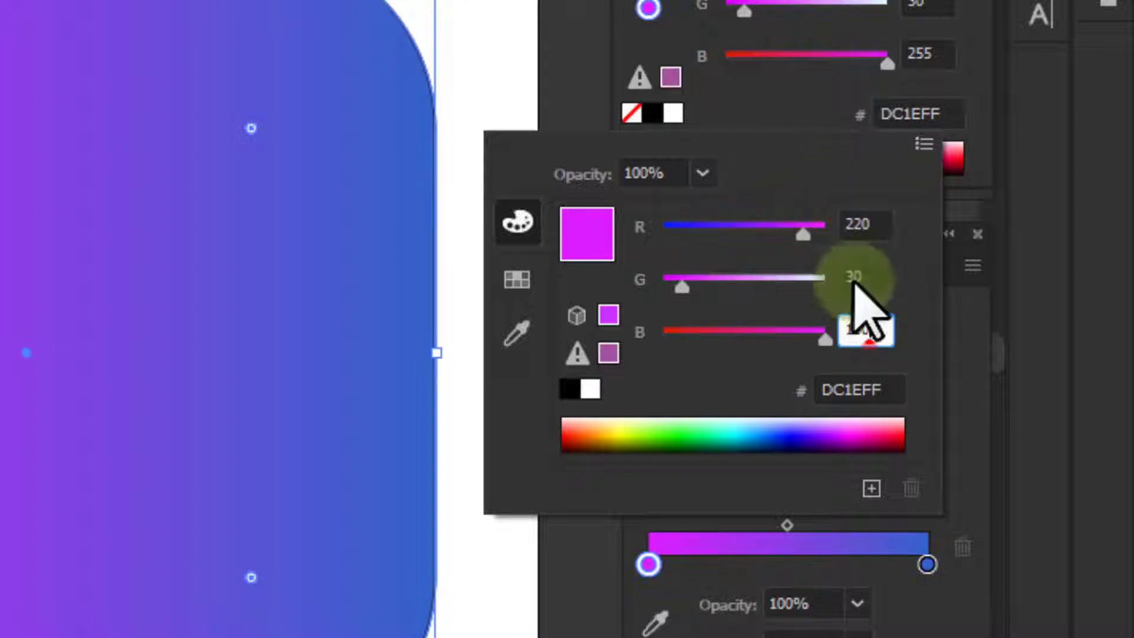
pyautogui.press('Tab')
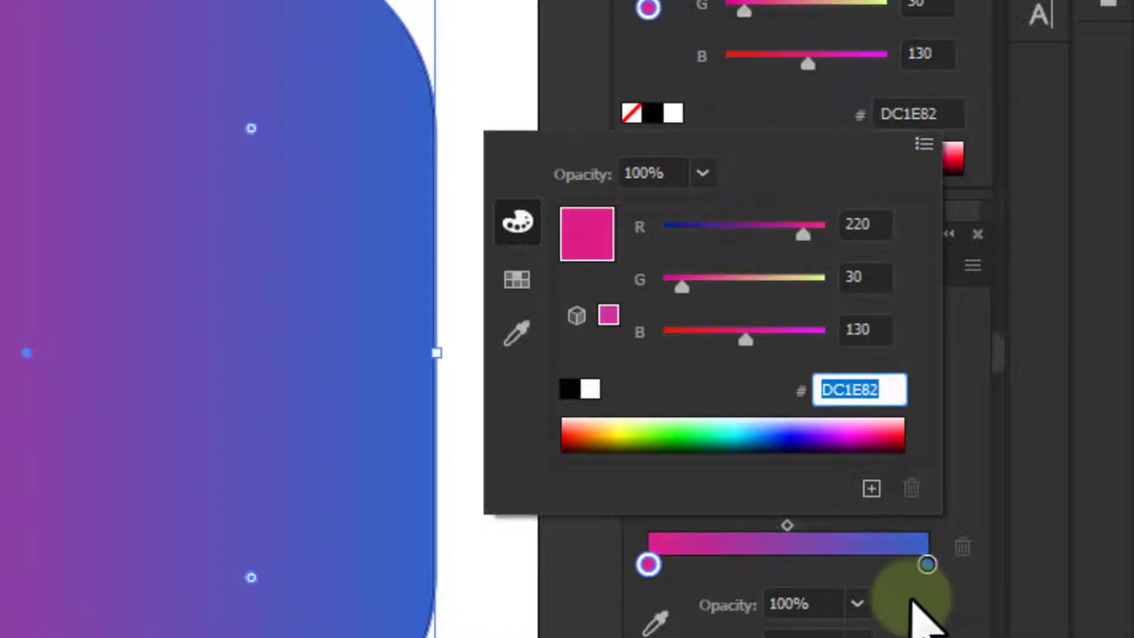
pyautogui.press('Return')
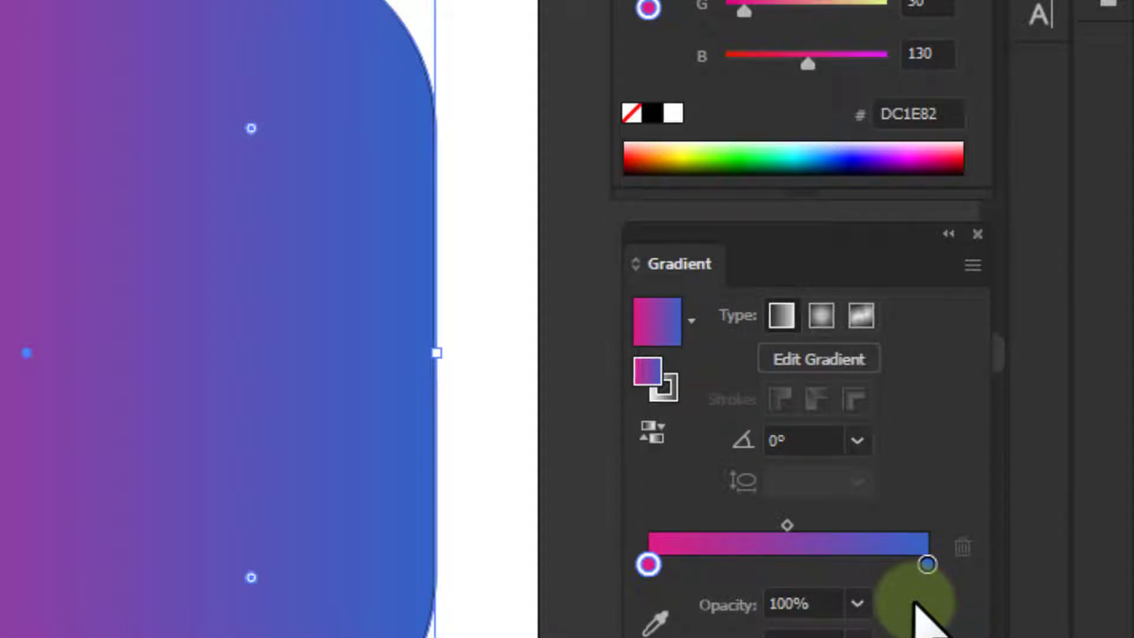
# Set the gradient angle to 105° and its midpoint location to 80%.
pyautogui.click(797, 440)
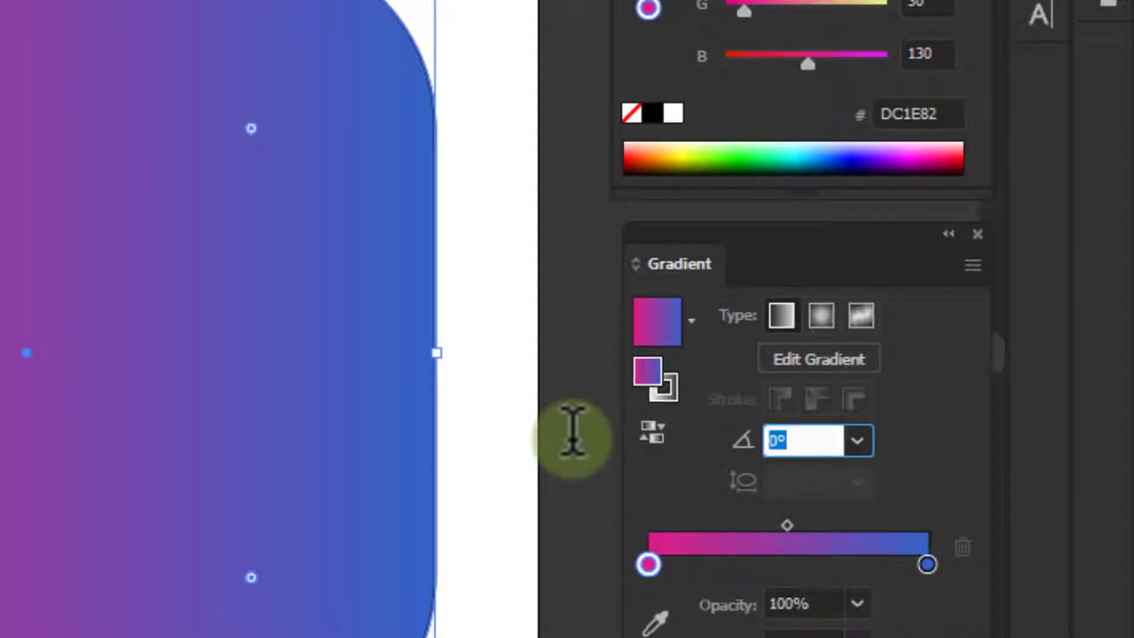
pyautogui.write('105')
pyautogui.press('Tab')
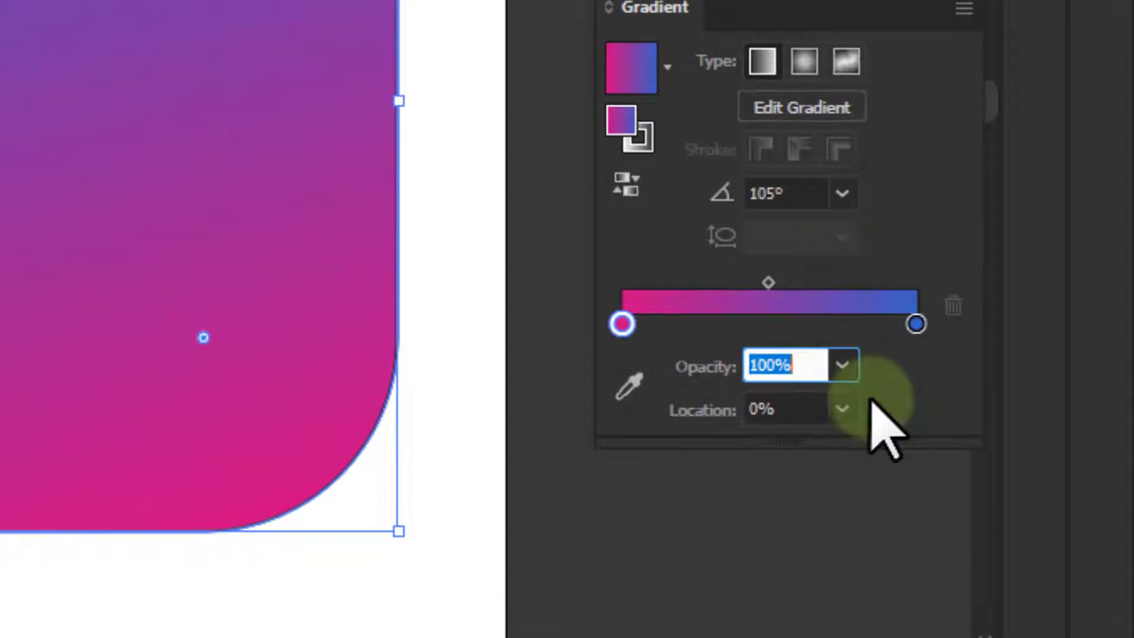
pyautogui.click(768, 284)
pyautogui.click(843, 408)
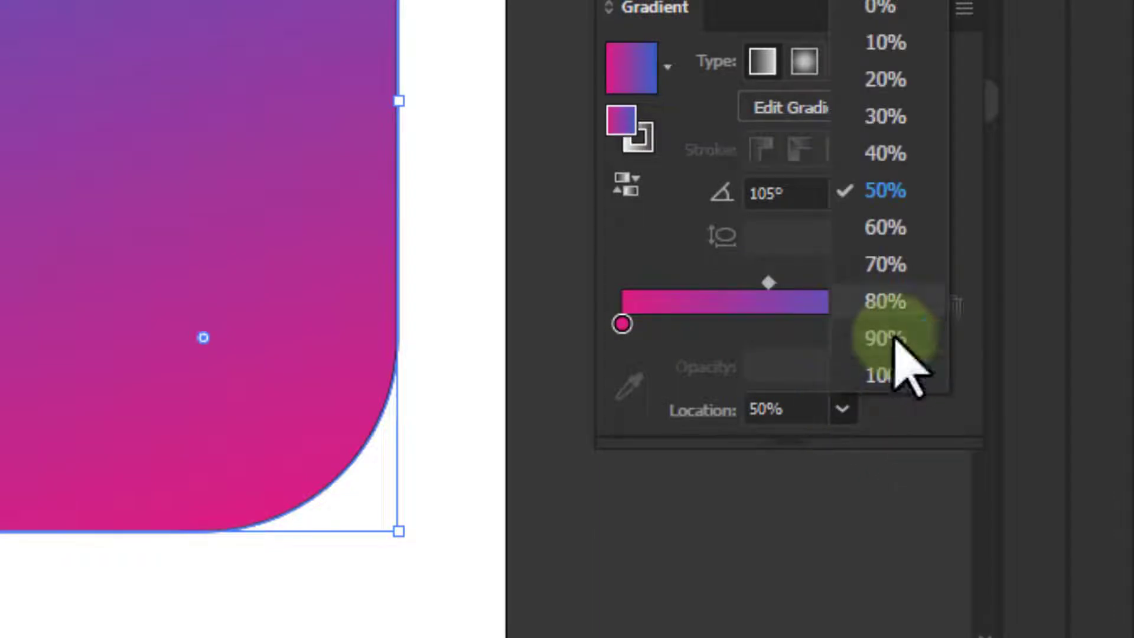
pyautogui.click(889, 301)
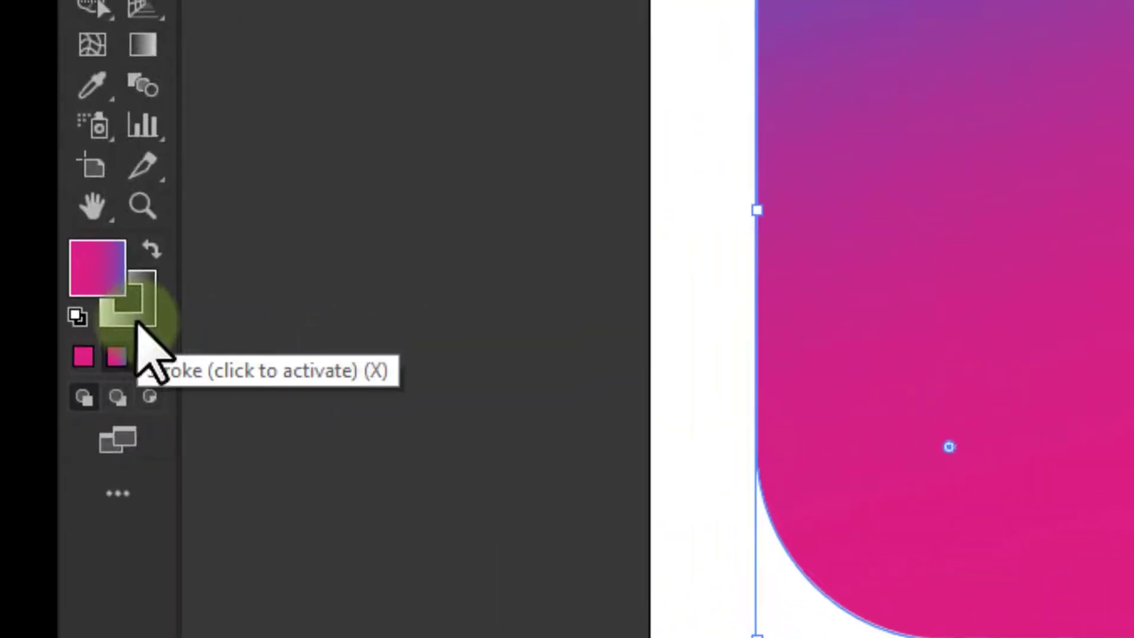
# Set the rounded square's stroke to None, returning focus to the fill.
pyautogui.click(137, 325)
pyautogui.click(151, 356)
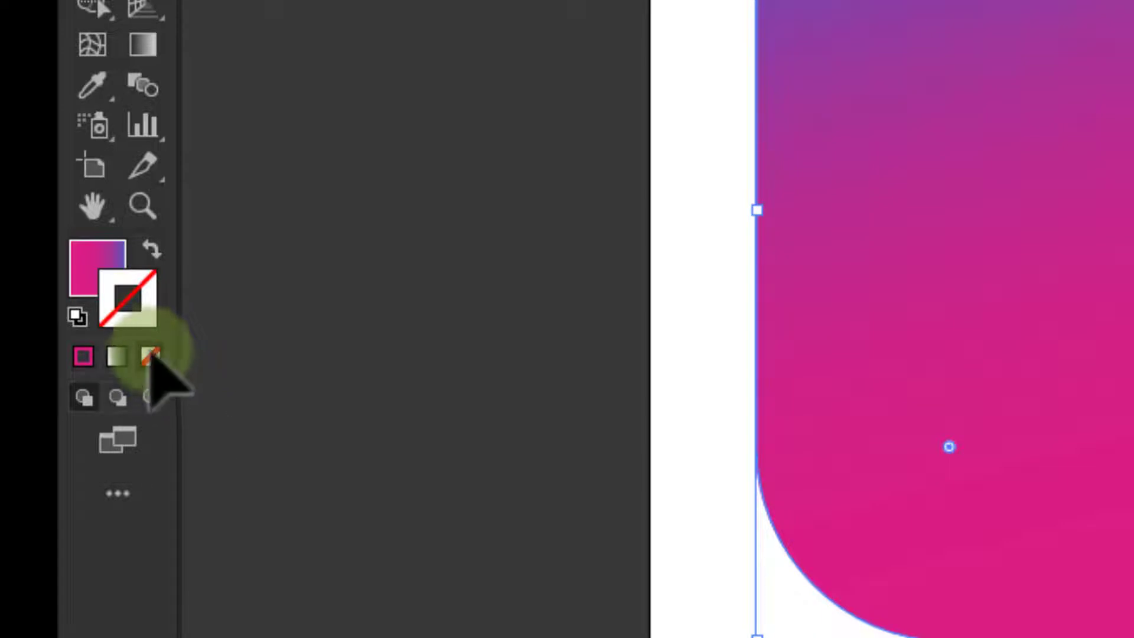
pyautogui.click(103, 248)
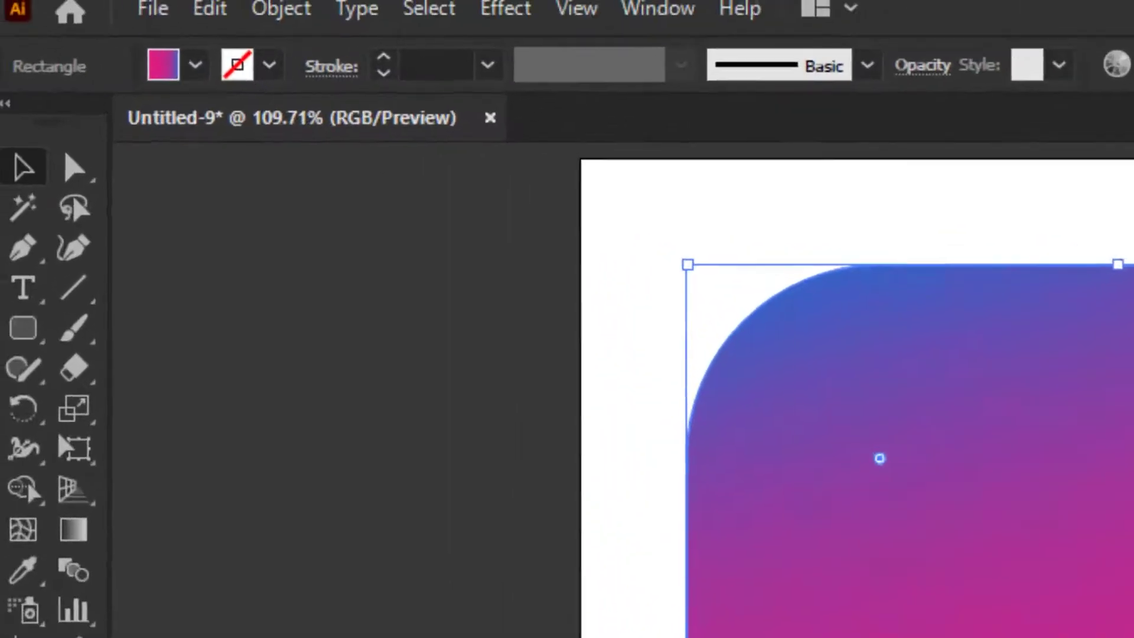
# Copy the rounded square and Paste in Front to stack a duplicate exactly over it.
pyautogui.click(248, 28)
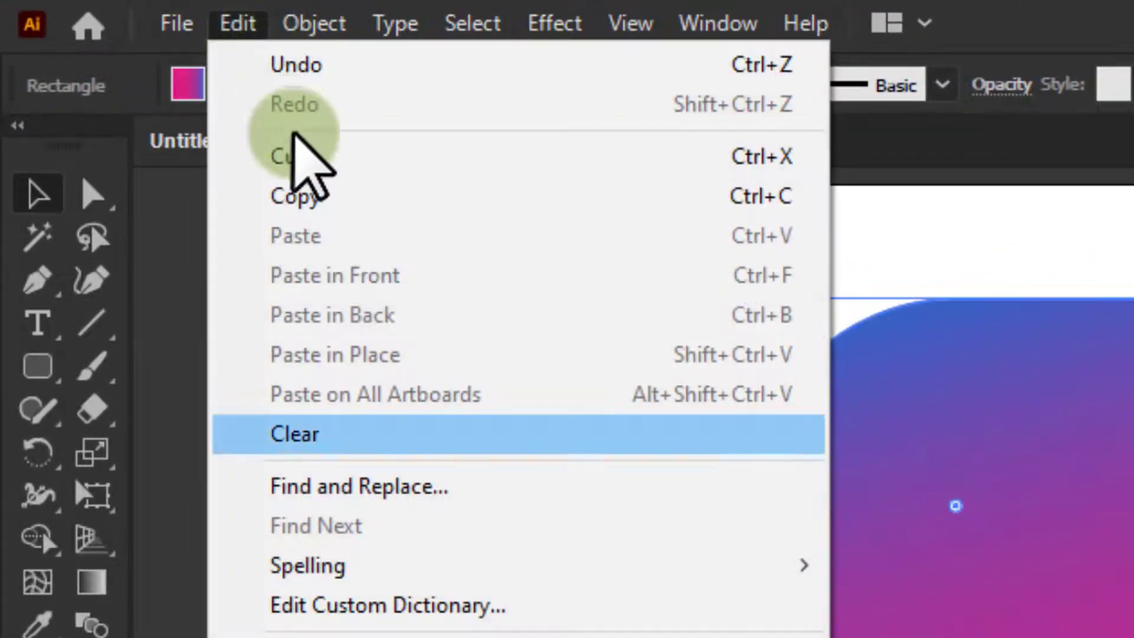
pyautogui.click(320, 200)
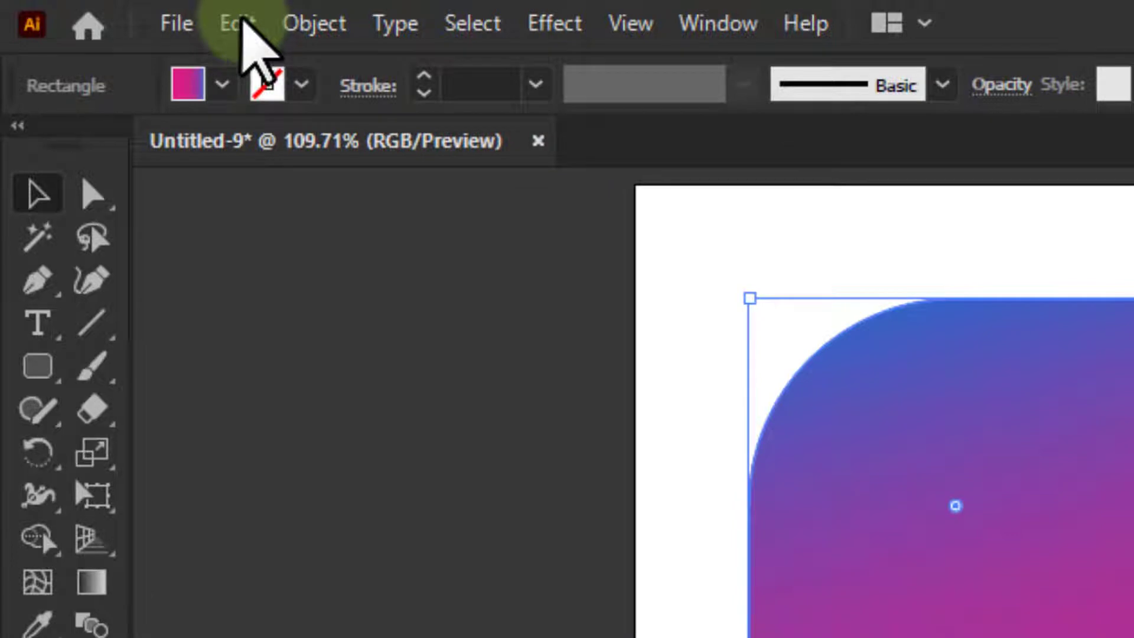
pyautogui.click(240, 27)
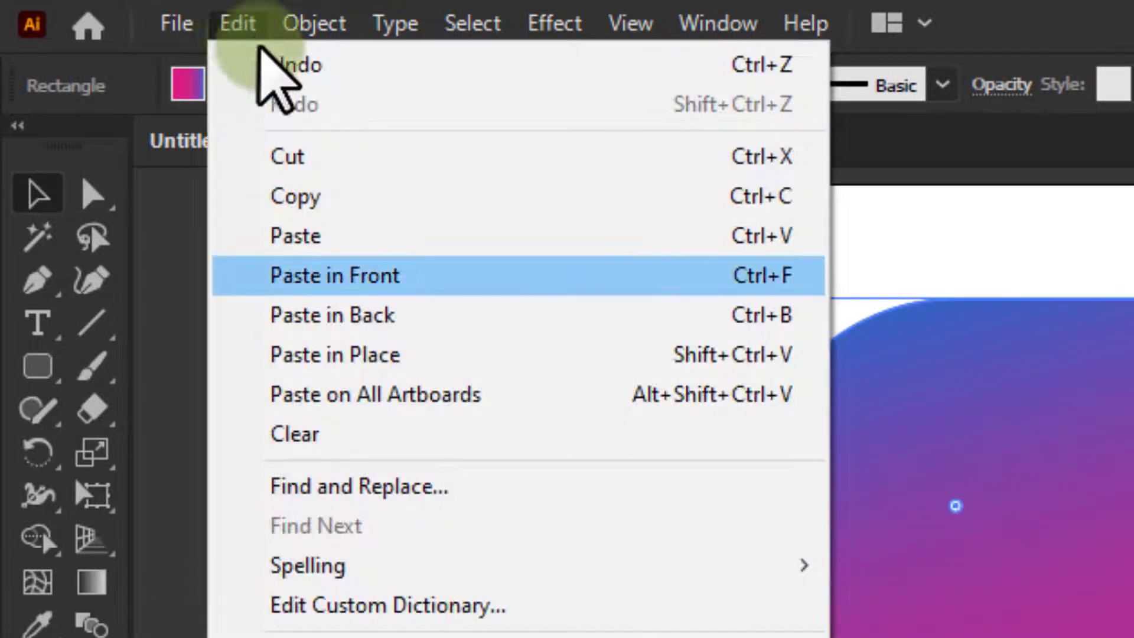
pyautogui.click(464, 275)
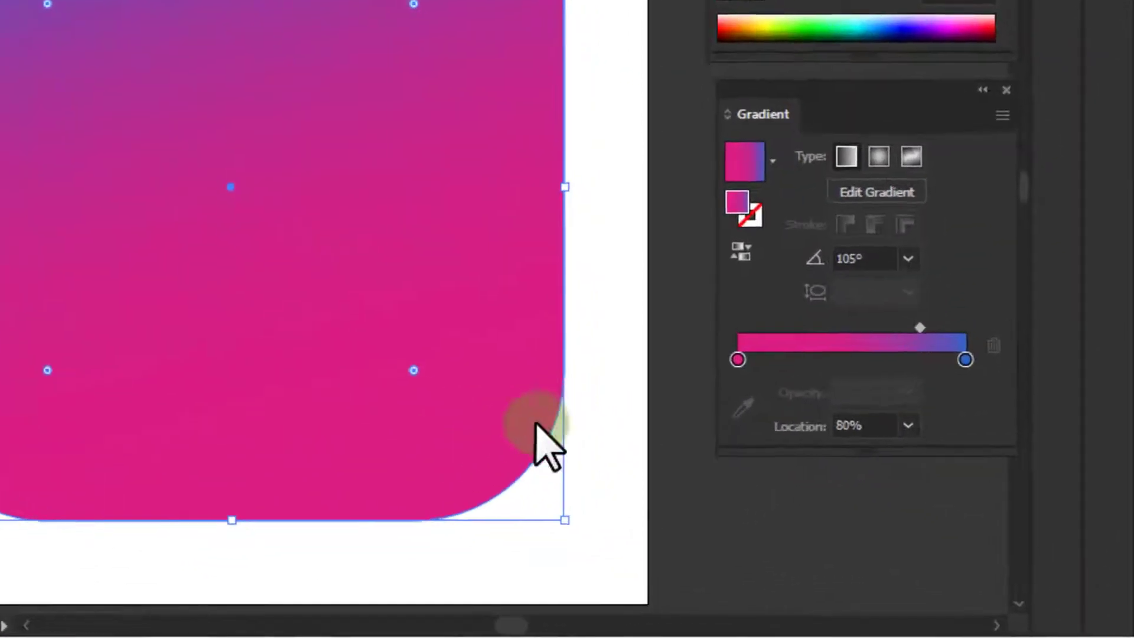
# Change the duplicate's gradient start stop to warm yellow RGB 255, 200, 75 (#FFC84B).
pyautogui.click(1026, 460)
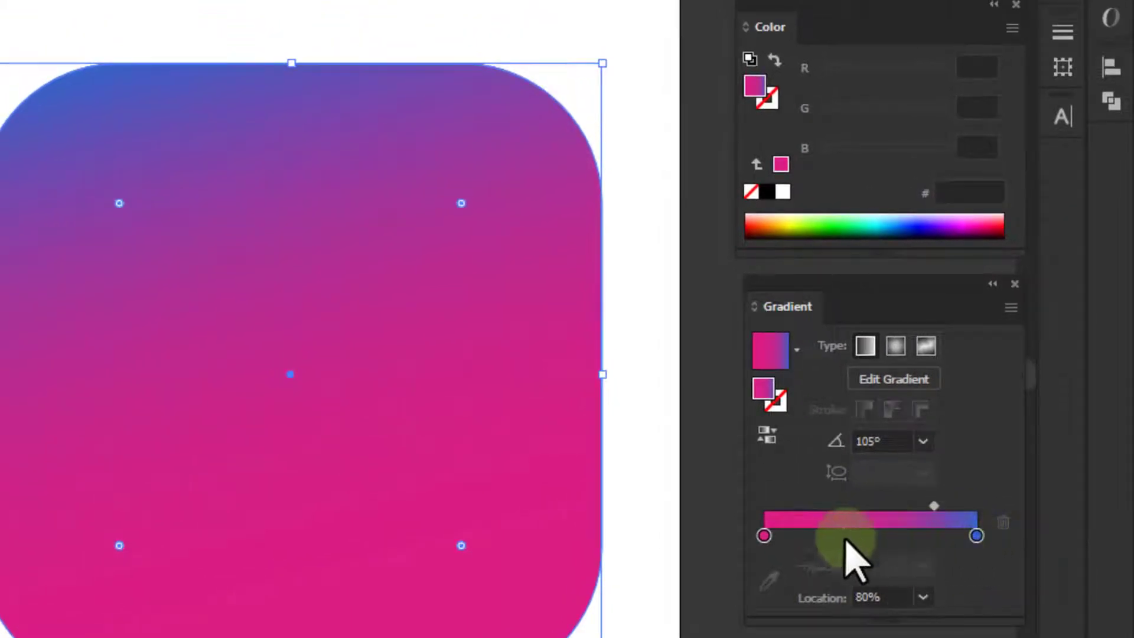
pyautogui.click(764, 535)
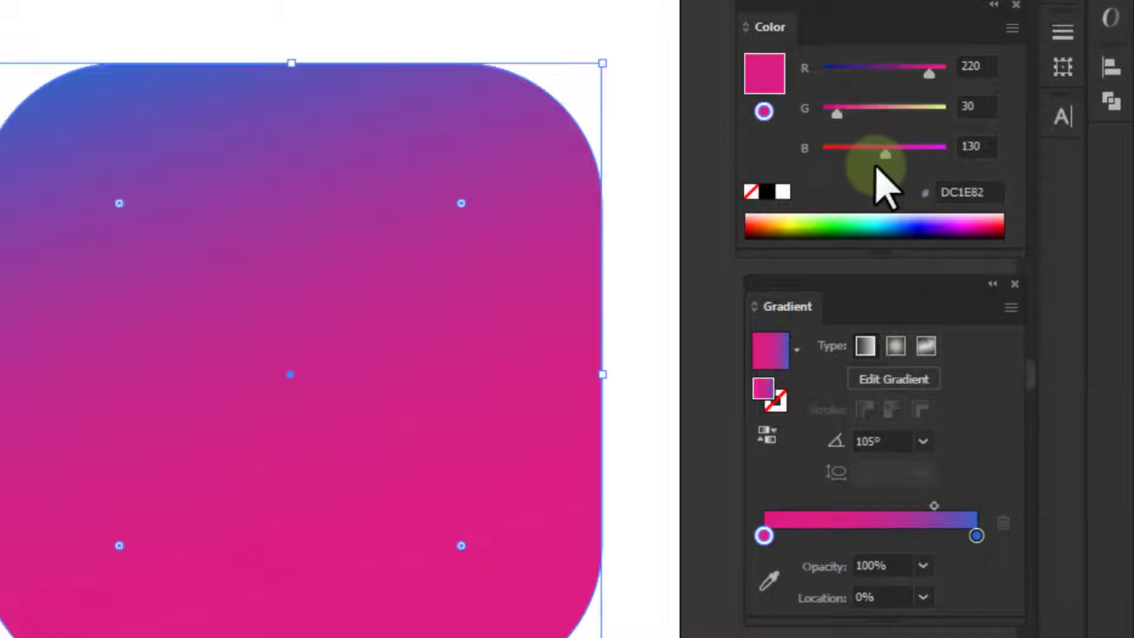
pyautogui.click(981, 65)
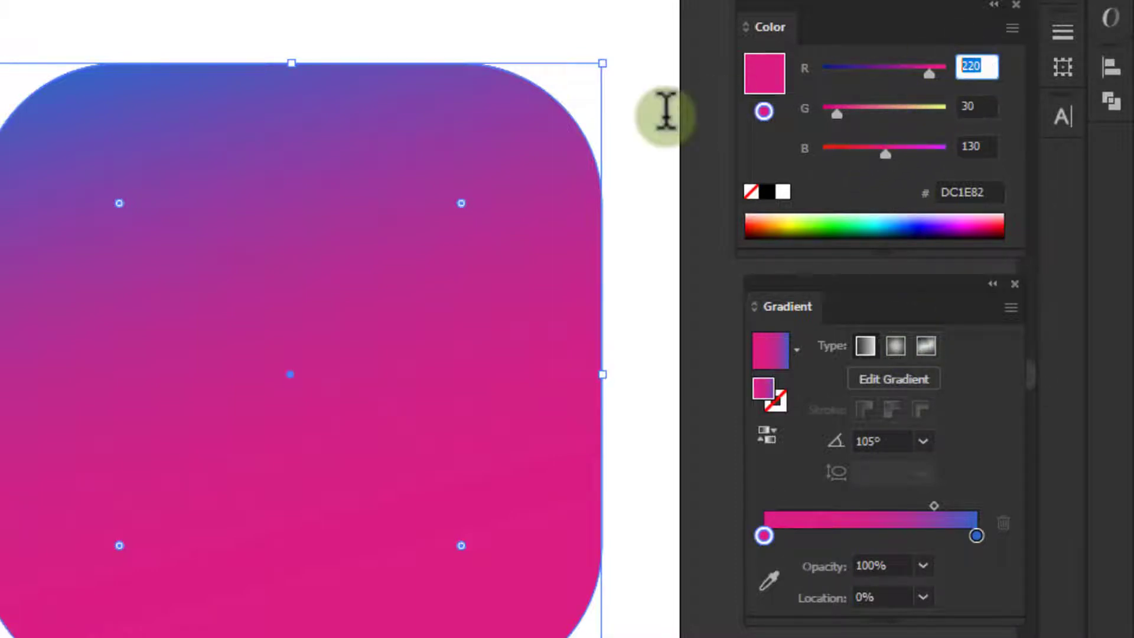
pyautogui.write('255')
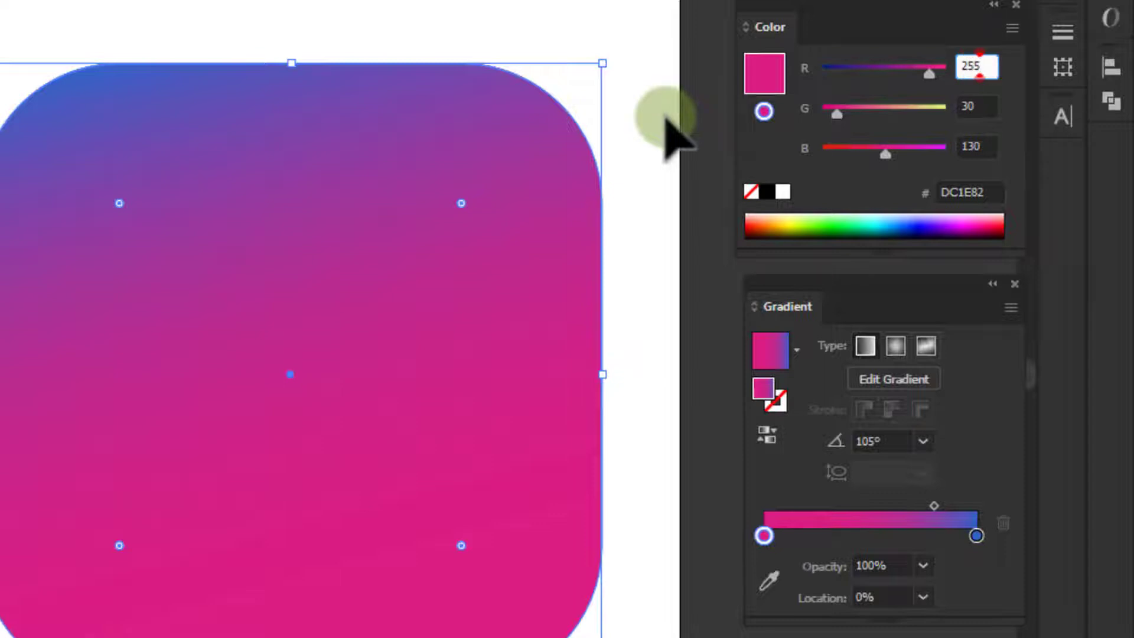
pyautogui.press('Tab')
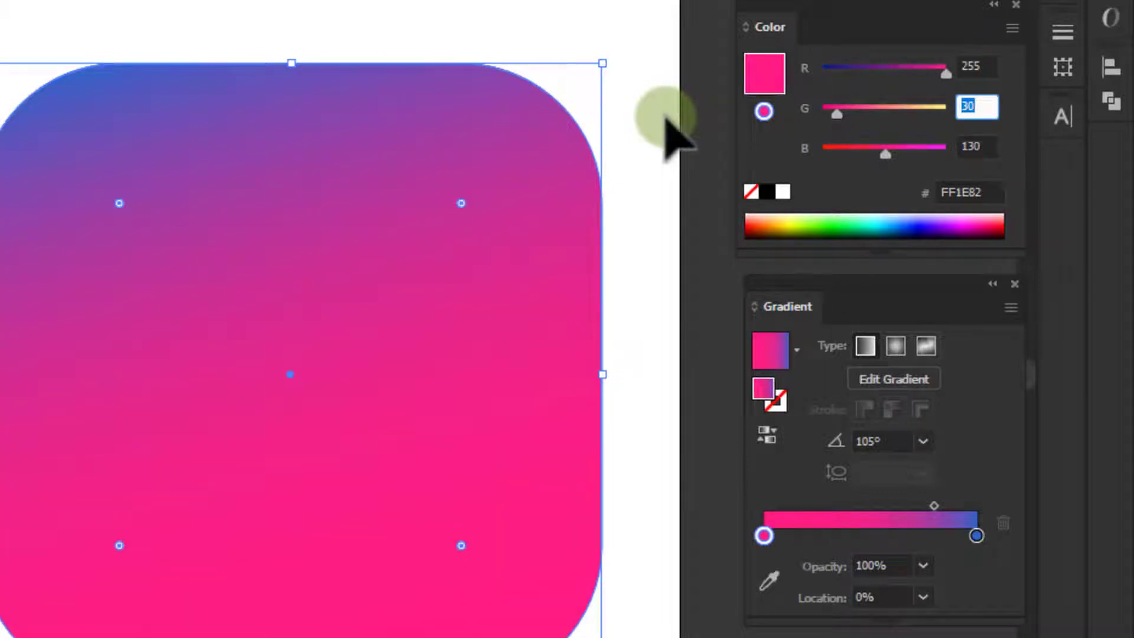
pyautogui.write('200')
pyautogui.press('Tab')
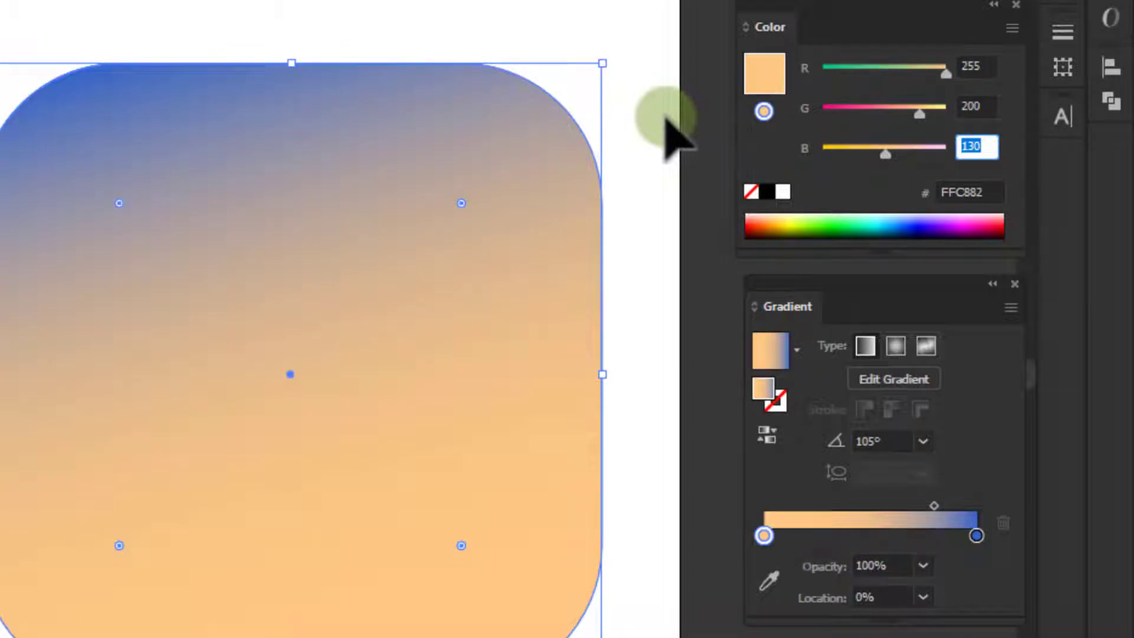
pyautogui.write('75')
pyautogui.press('Tab')
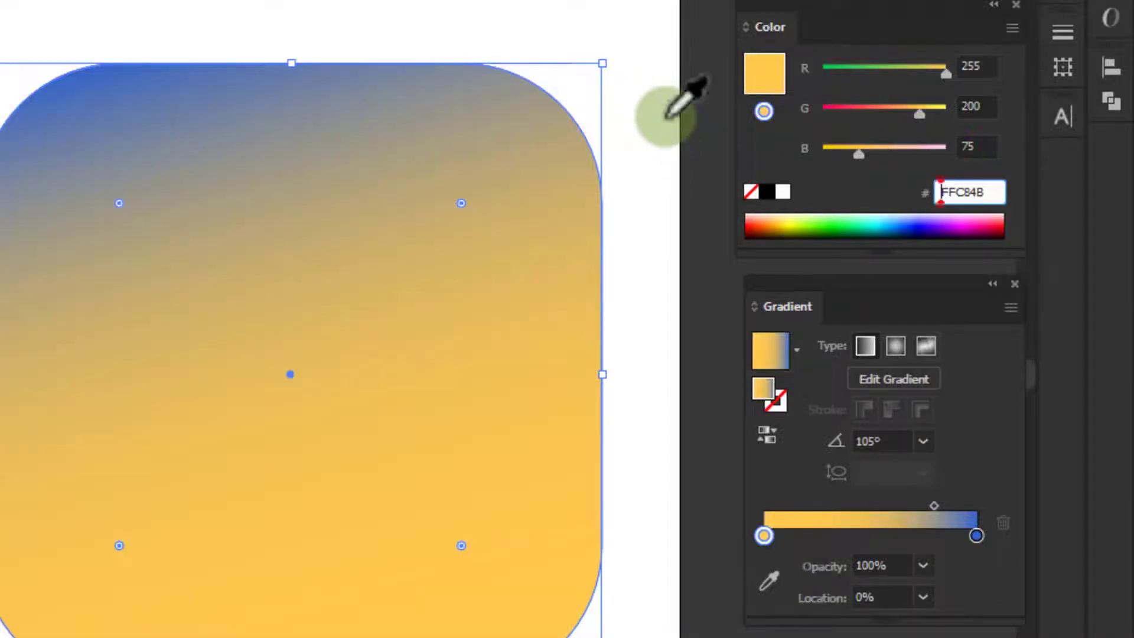
pyautogui.click(976, 535)
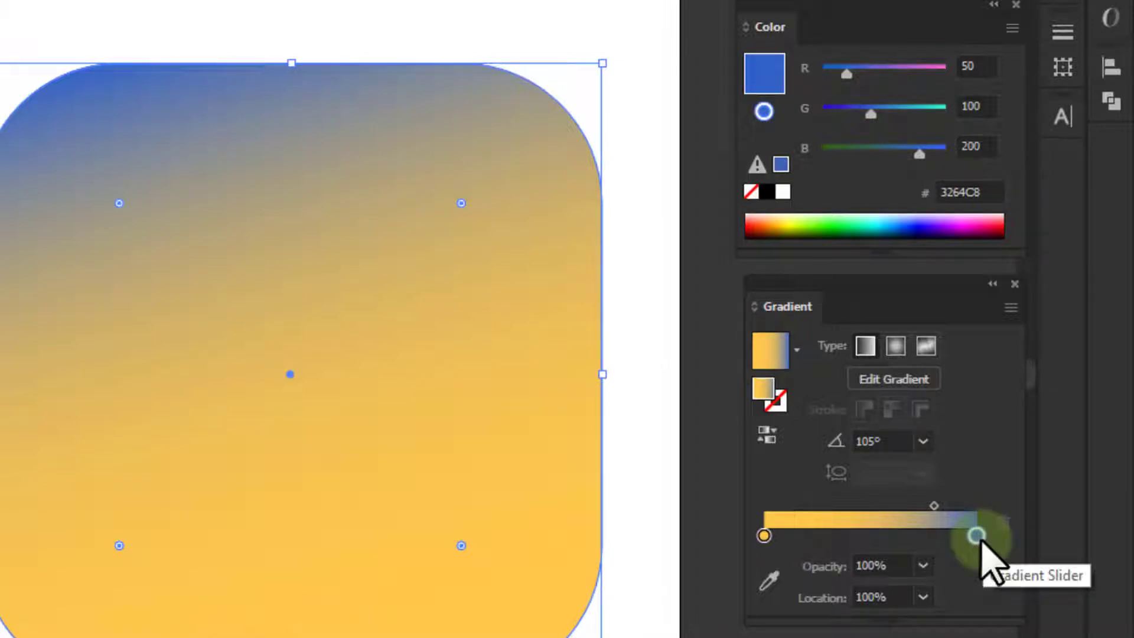
# Set the duplicate's gradient end stop to orange RGB 255, 100, 50 (#FF6432).
pyautogui.doubleClick(976, 535)
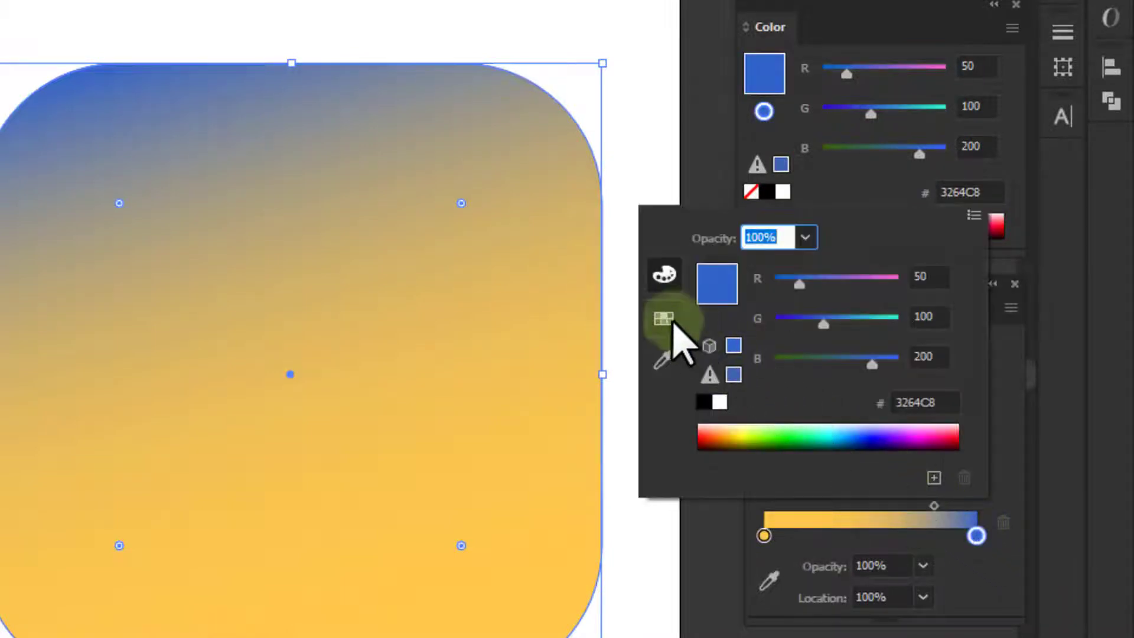
pyautogui.click(664, 319)
pyautogui.click(664, 273)
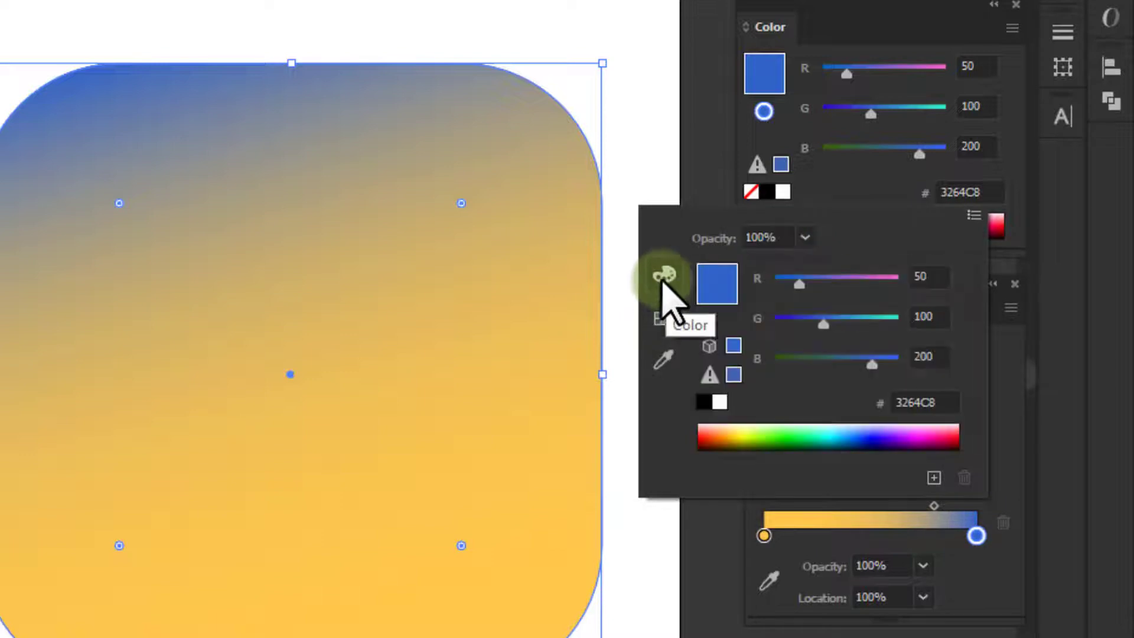
pyautogui.click(936, 276)
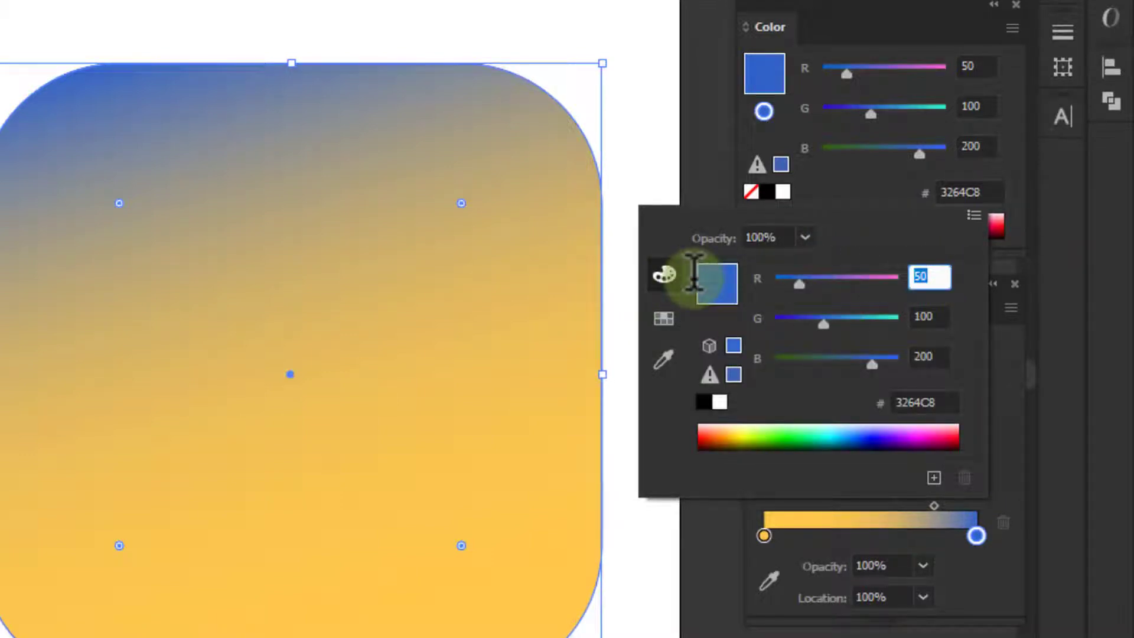
pyautogui.write('255')
pyautogui.press('Tab')
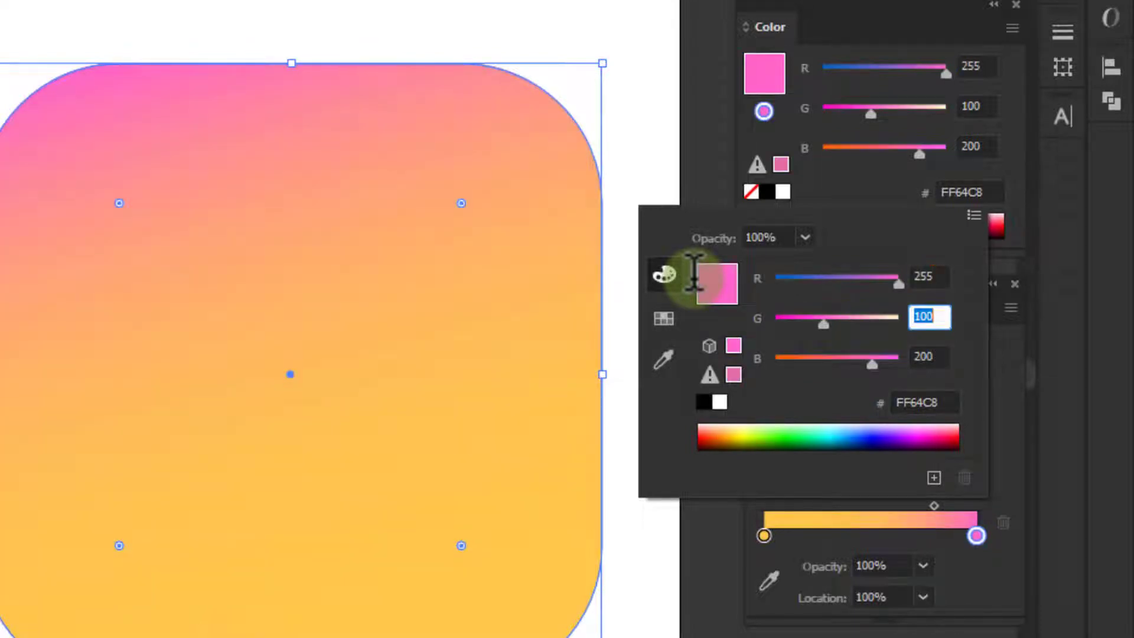
pyautogui.write('1')
pyautogui.write('00')
pyautogui.press('Tab')
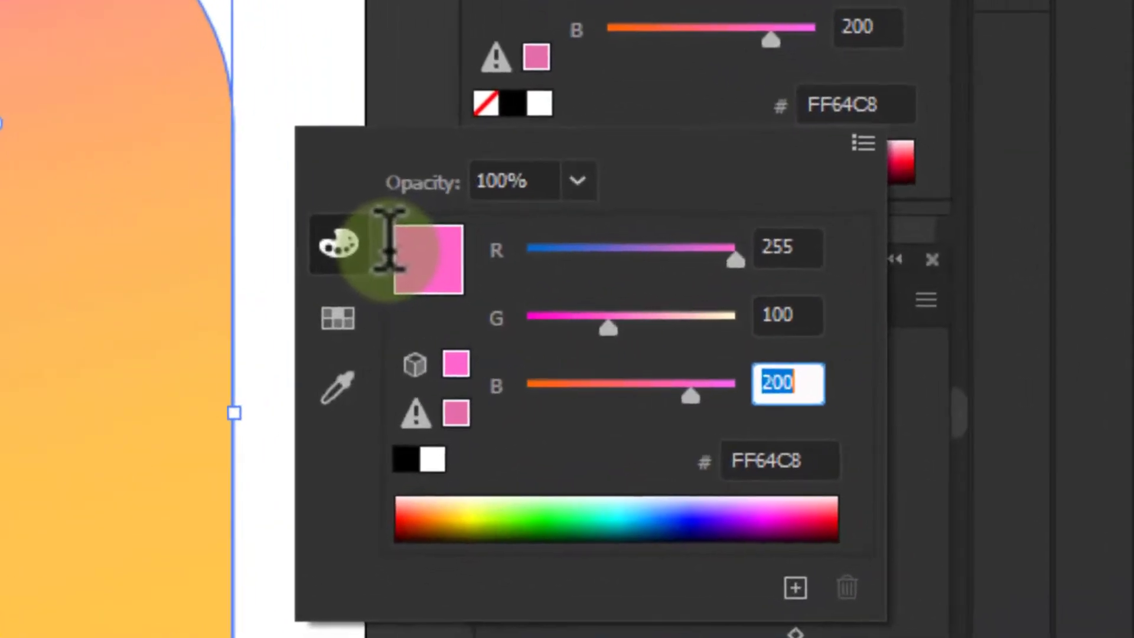
pyautogui.write('50')
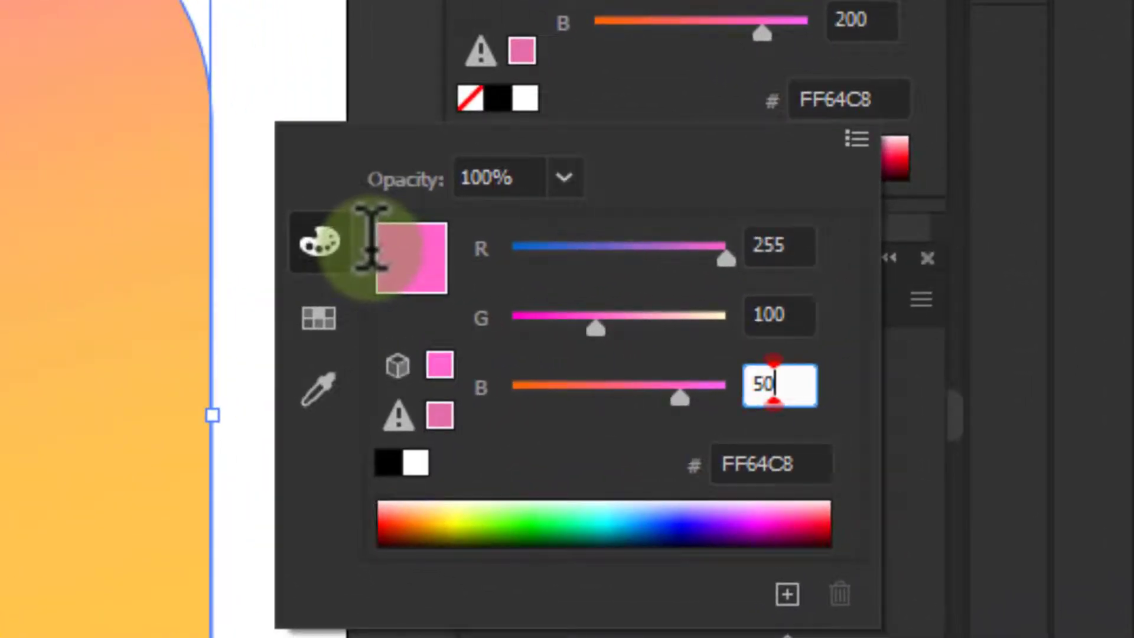
pyautogui.press('Tab')
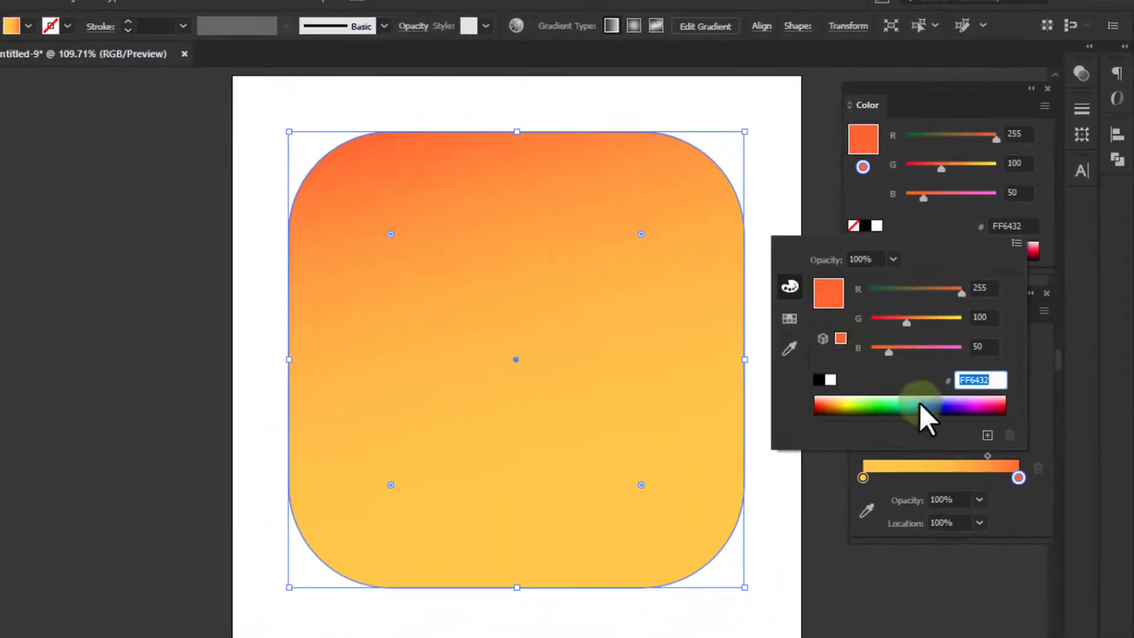
pyautogui.click(1017, 506)
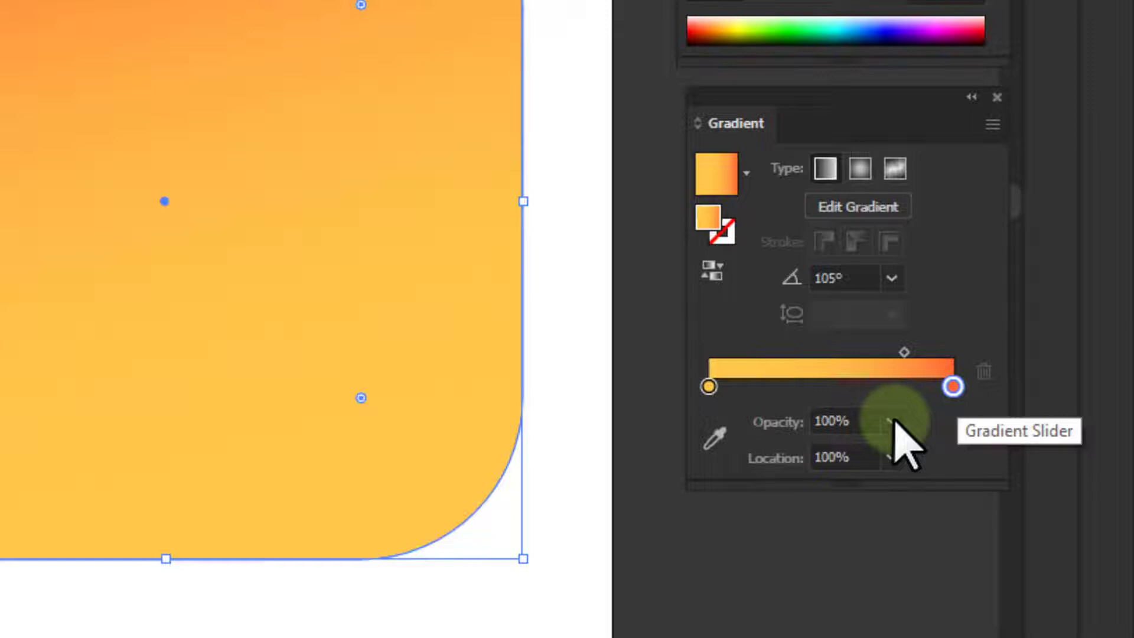
# Drag a radial yellow gradient from the bottom-left corner, fading to 0% over the pink-blue base.
pyautogui.click(892, 421)
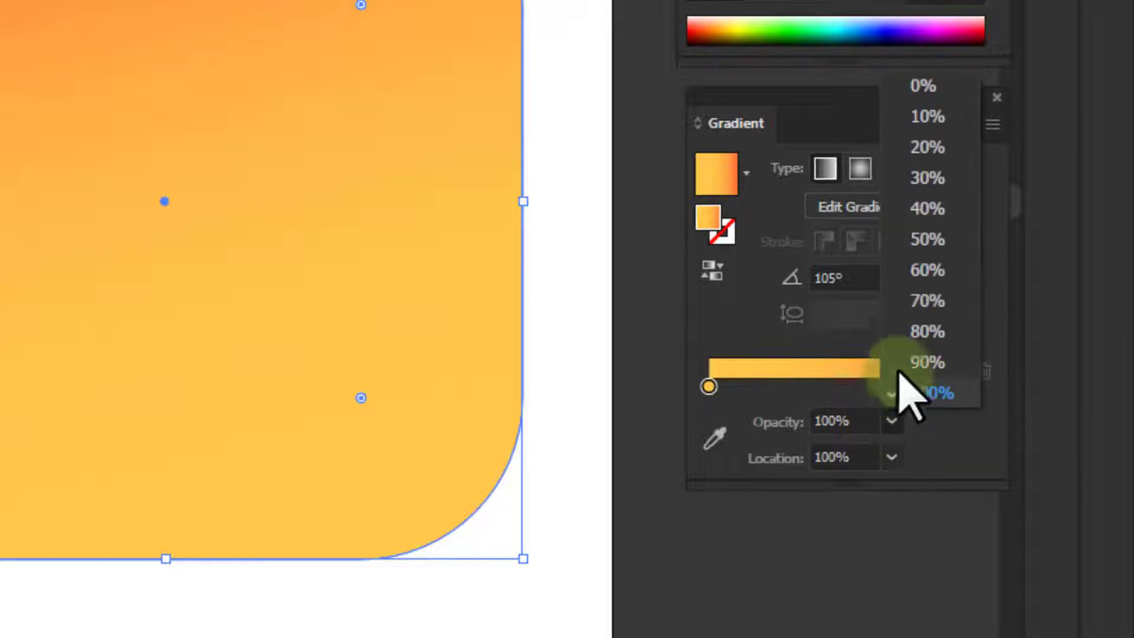
pyautogui.press('Escape')
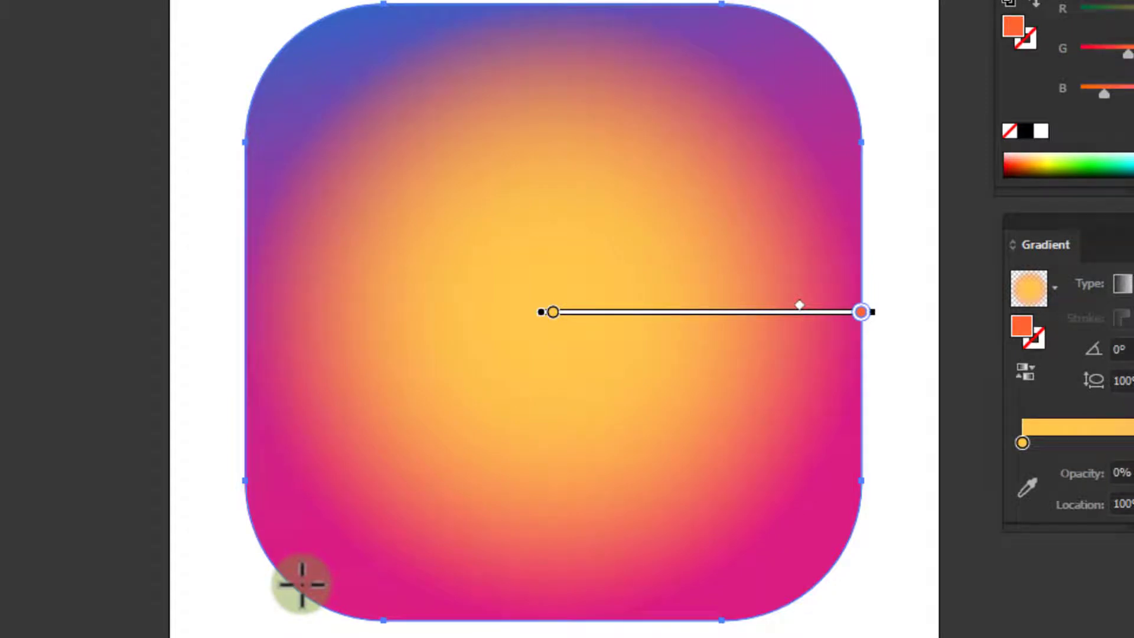
pyautogui.moveTo(301, 584); pyautogui.dragTo(631, 234)
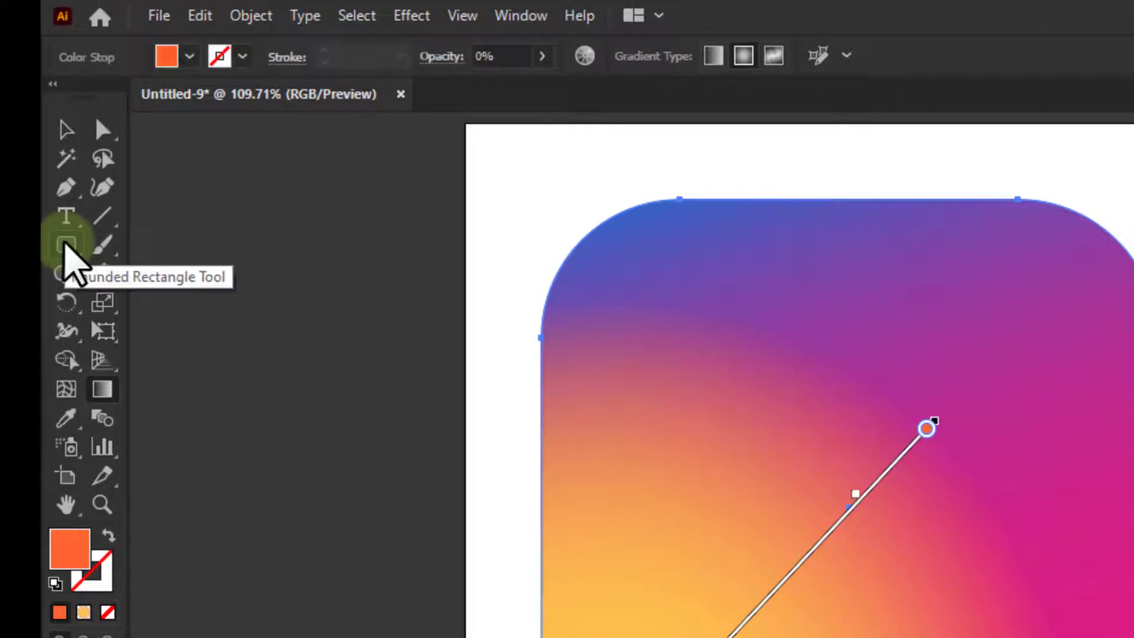
# Create a 275 × 275 px rounded rectangle with 75 px corner radius and no fill.
pyautogui.click(67, 245)
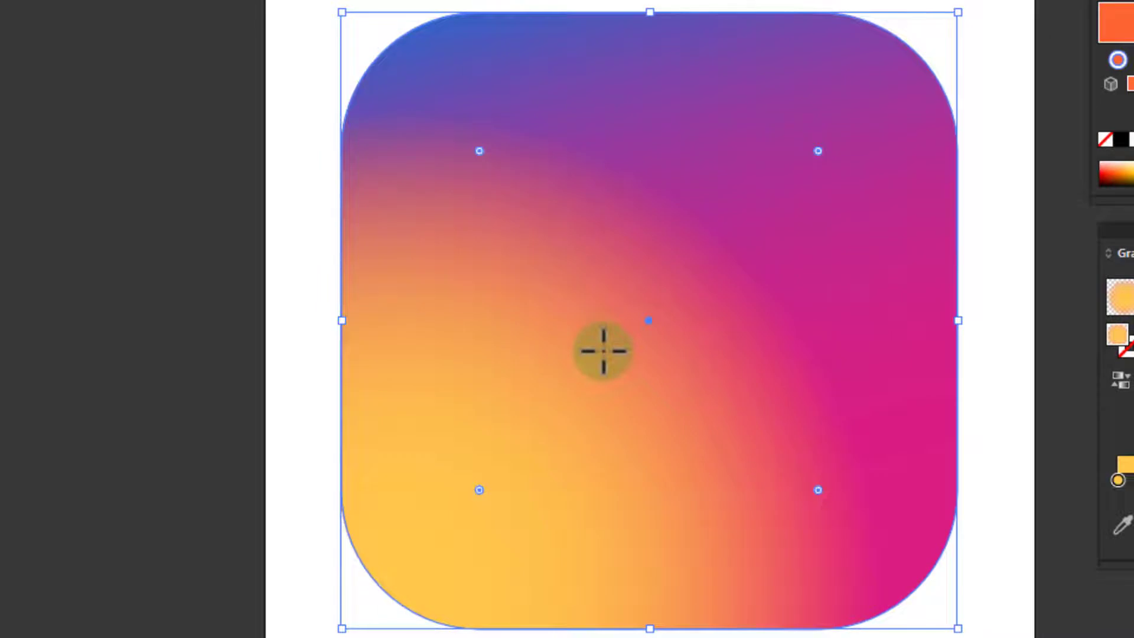
pyautogui.click(604, 351)
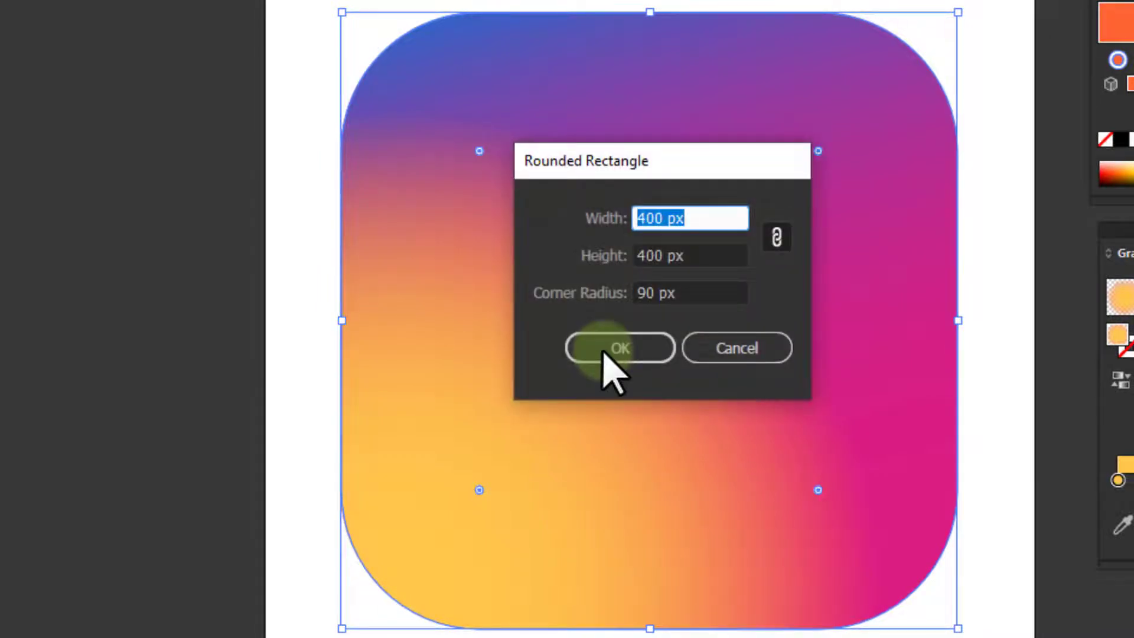
pyautogui.click(603, 350)
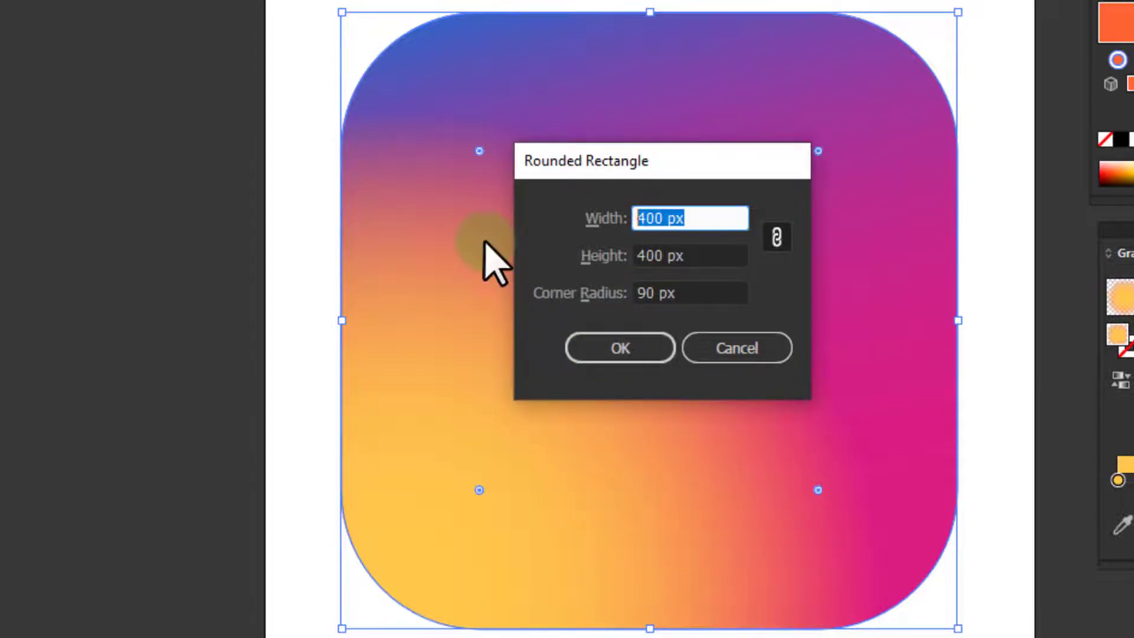
pyautogui.write('27')
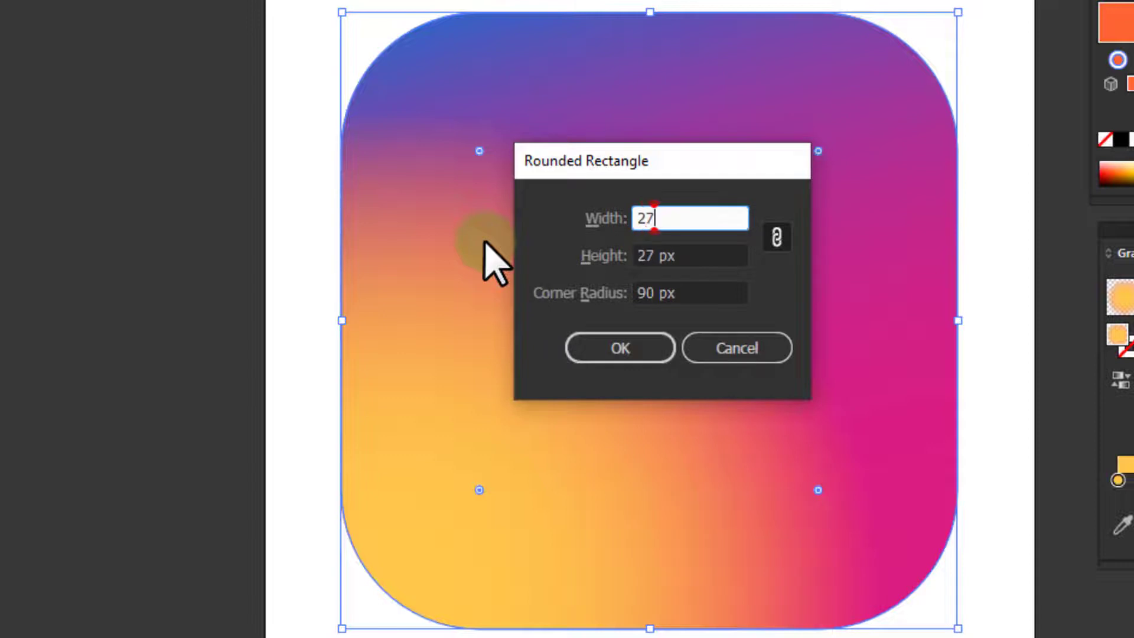
pyautogui.write('5')
pyautogui.press('Tab')
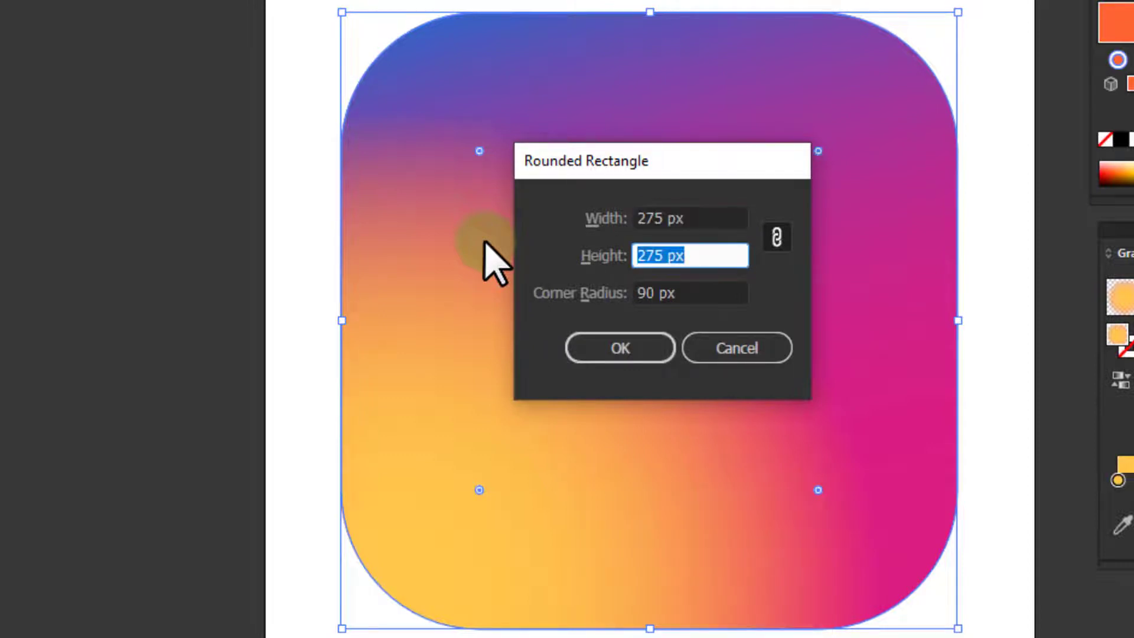
pyautogui.click(697, 217)
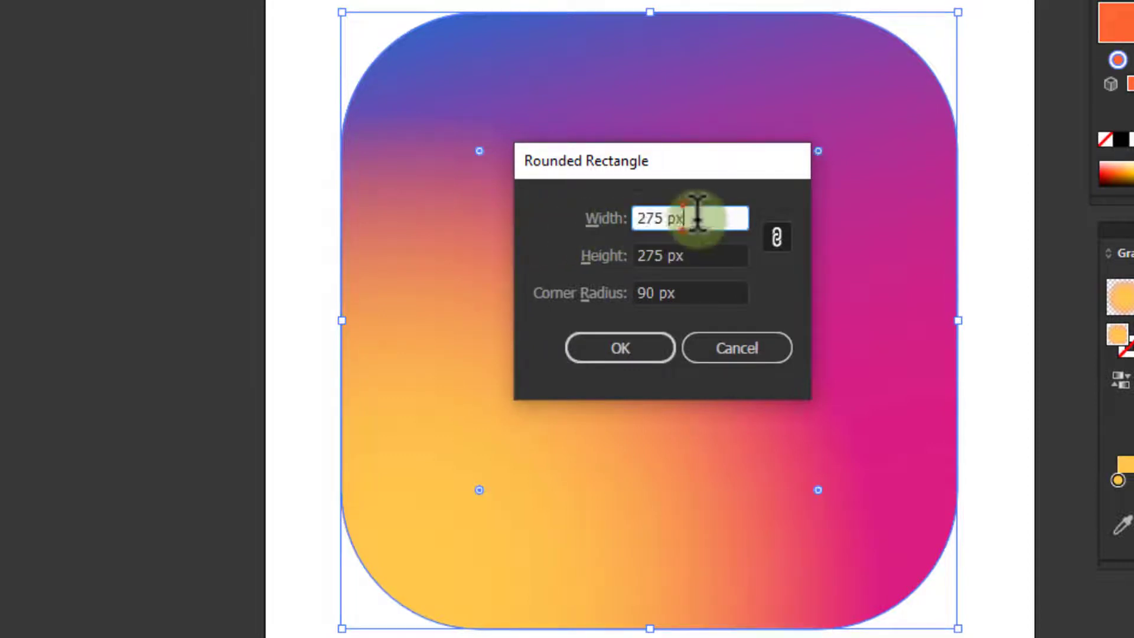
pyautogui.moveTo(697, 218); pyautogui.dragTo(595, 228)
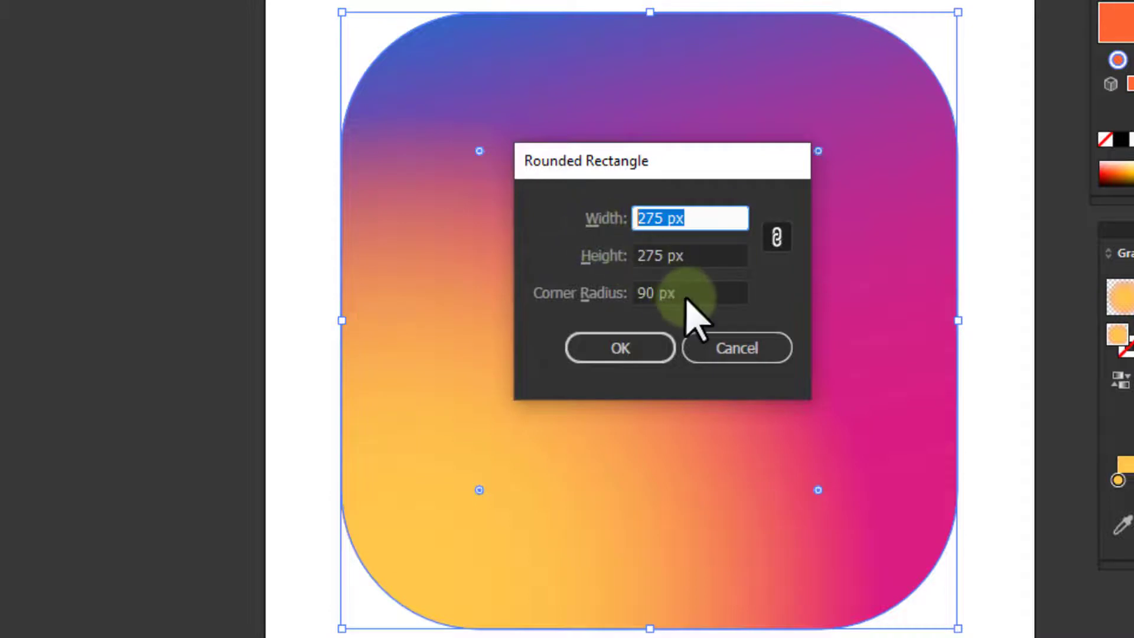
pyautogui.moveTo(686, 295); pyautogui.dragTo(553, 298)
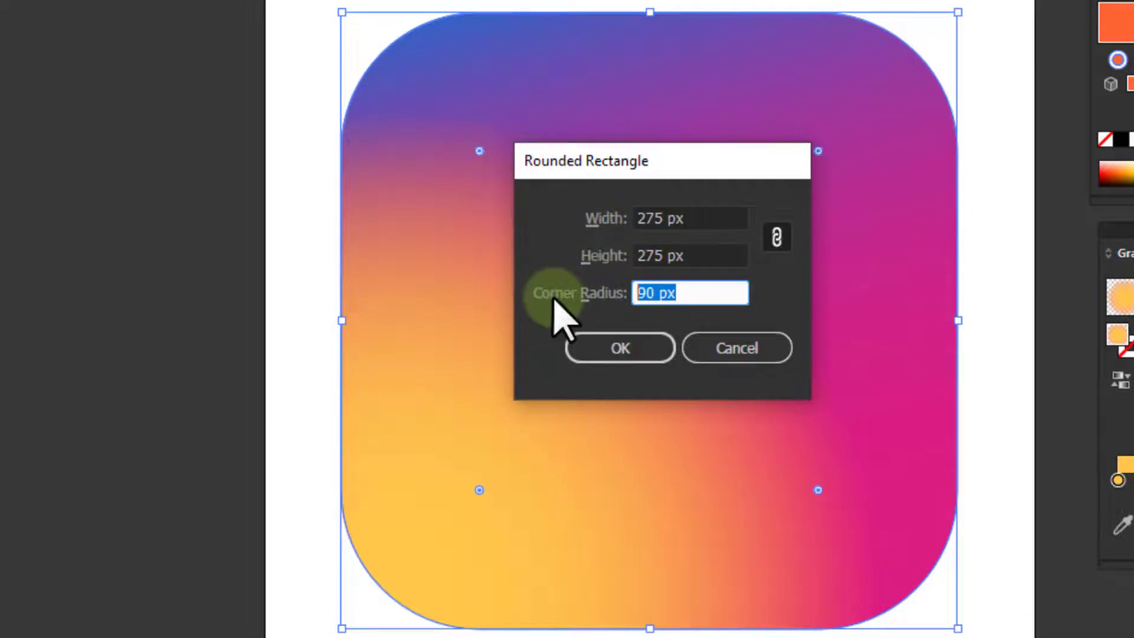
pyautogui.write('75')
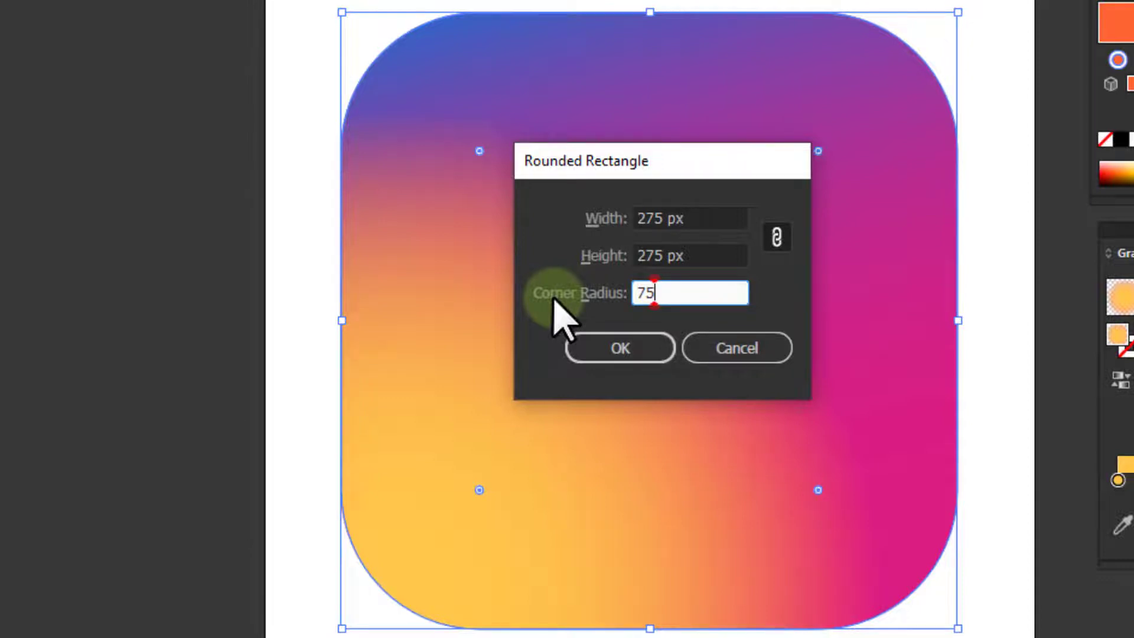
pyautogui.click(614, 347)
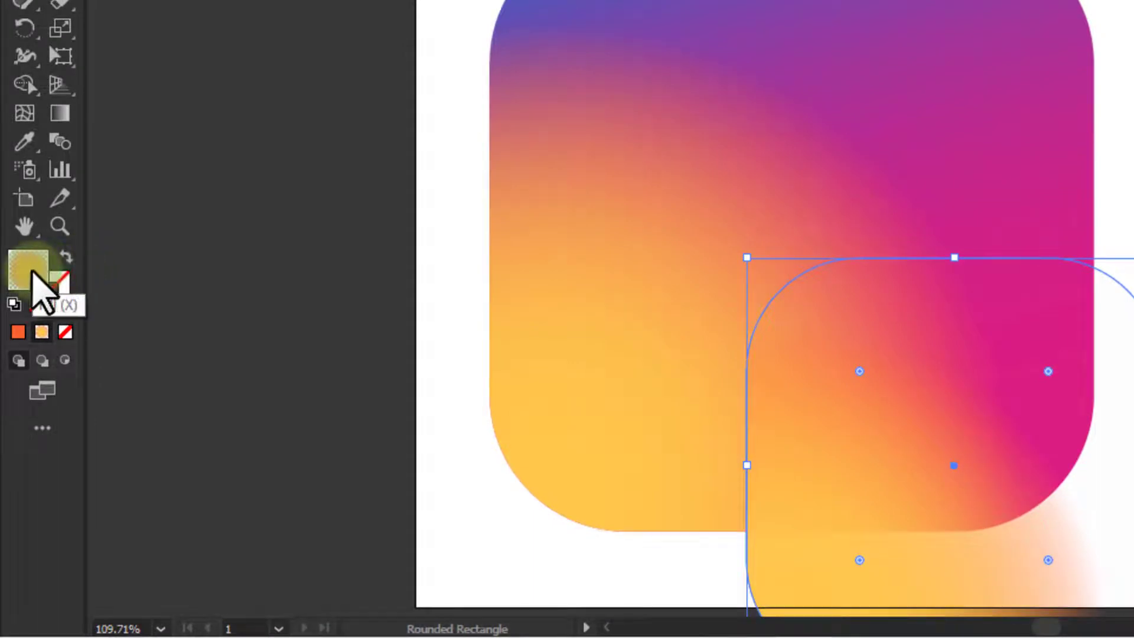
pyautogui.click(67, 332)
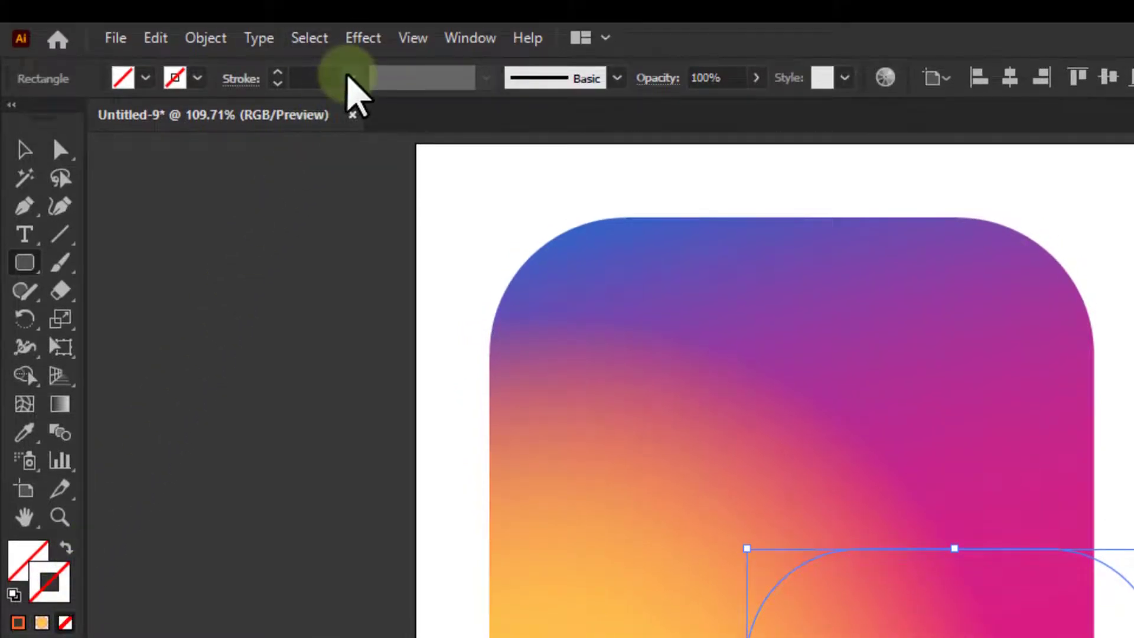
# Give the inner rounded rectangle a 25 pt black stroke.
pyautogui.click(351, 79)
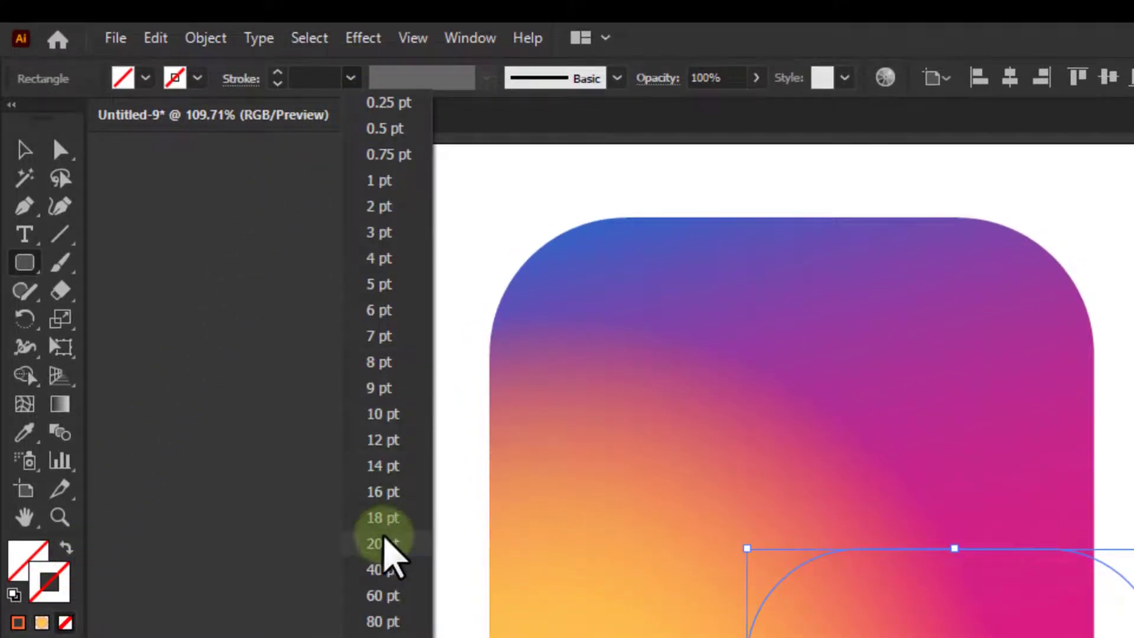
pyautogui.click(384, 542)
pyautogui.click(278, 74)
pyautogui.click(278, 73)
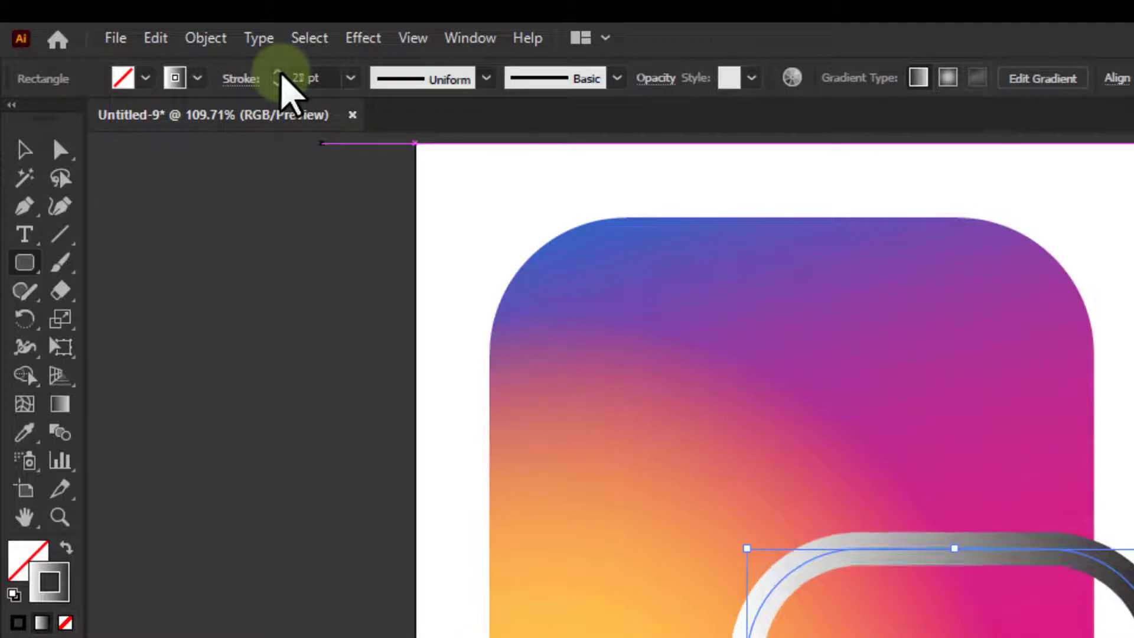
pyautogui.click(277, 73)
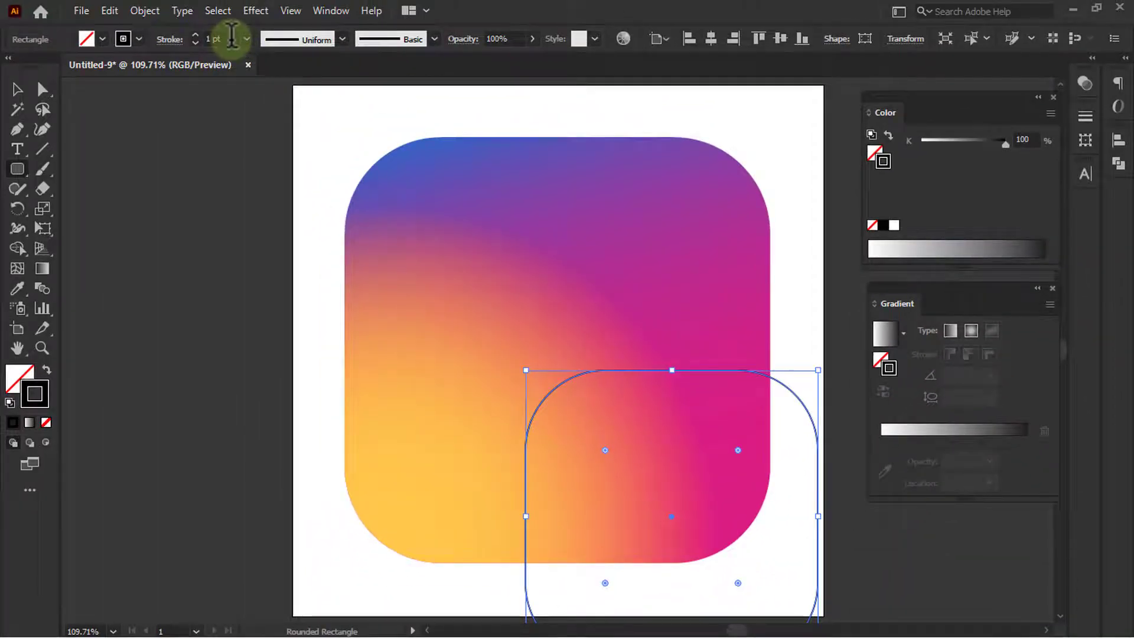
pyautogui.click(232, 36)
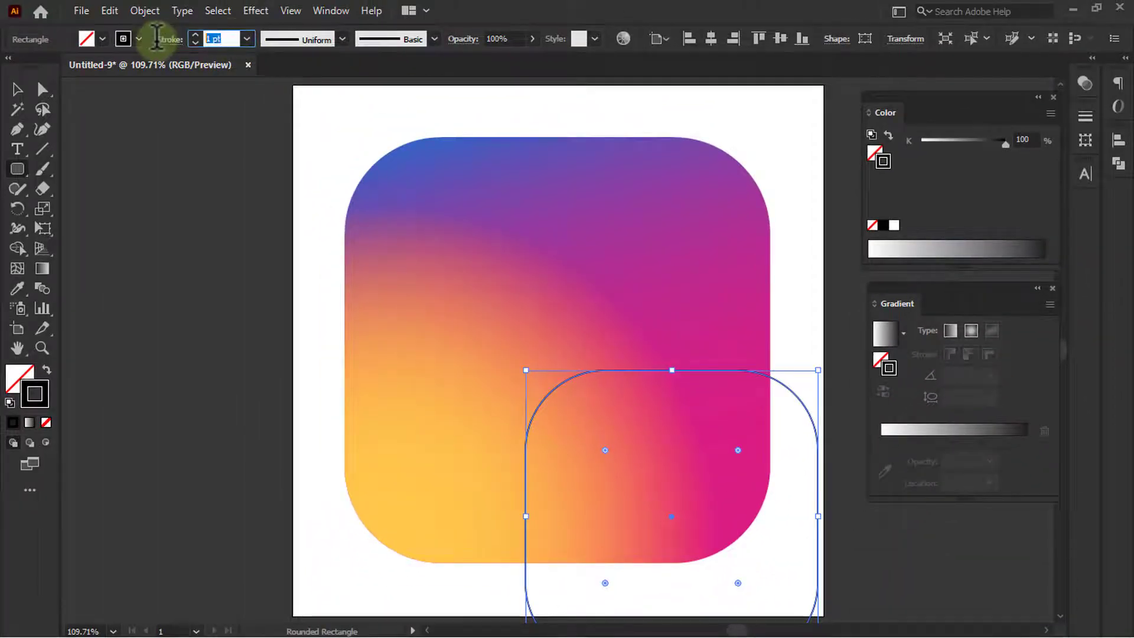
pyautogui.write('25')
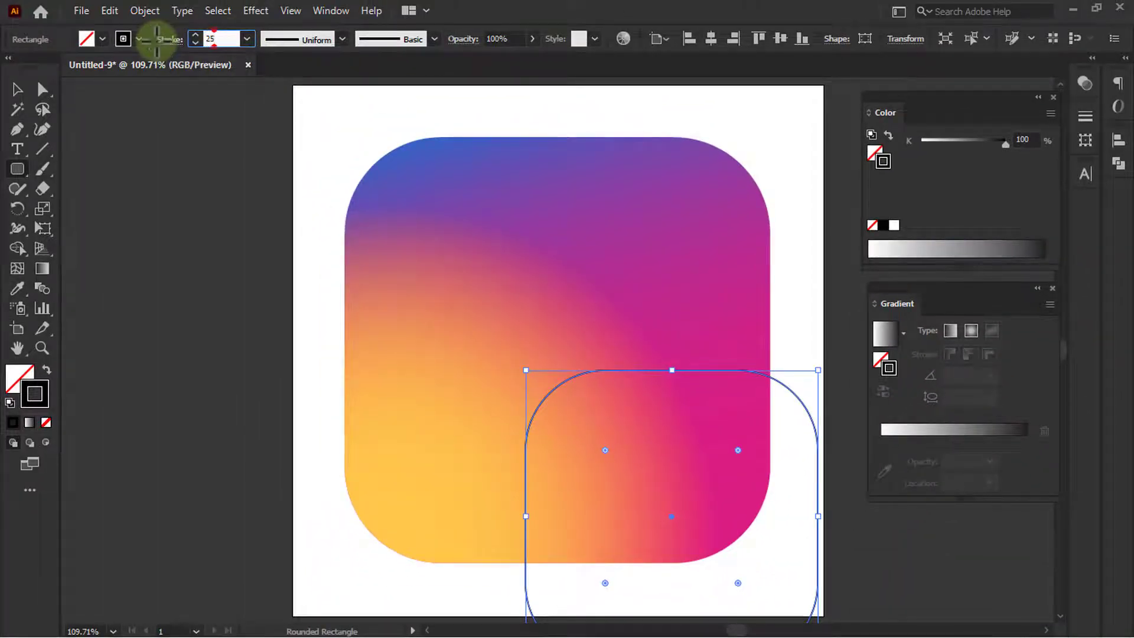
pyautogui.press('Tab')
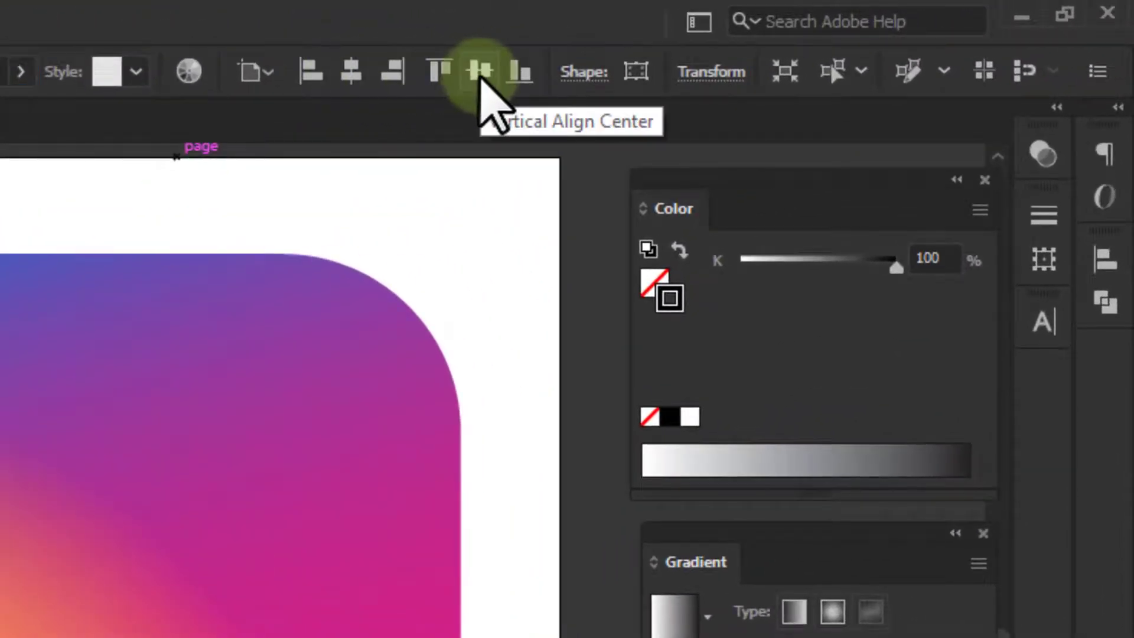
# Centre the outlined rectangle horizontally and vertically on the artboard, then deselect it.
pyautogui.click(480, 71)
pyautogui.click(351, 70)
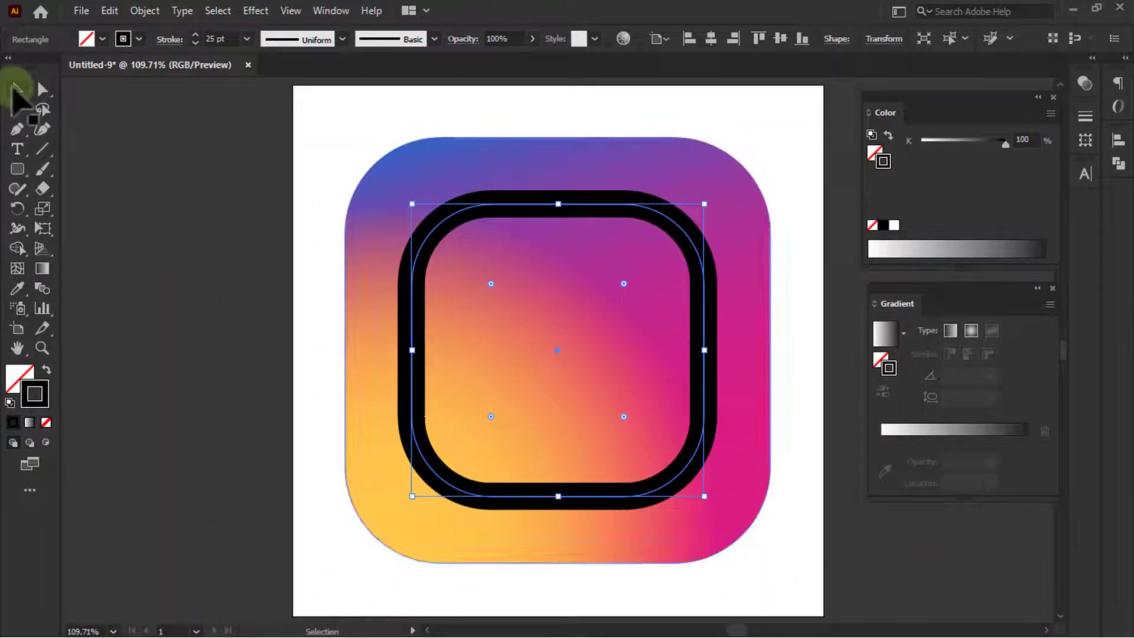
pyautogui.click(805, 385)
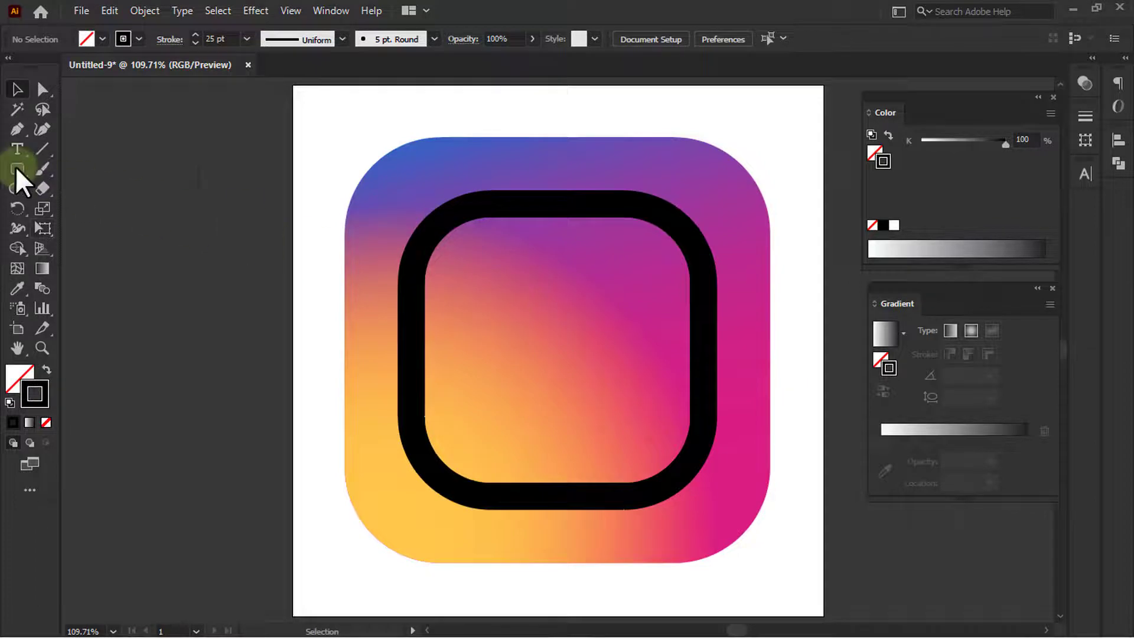
pyautogui.moveTo(17, 169); pyautogui.dragTo(95, 211)
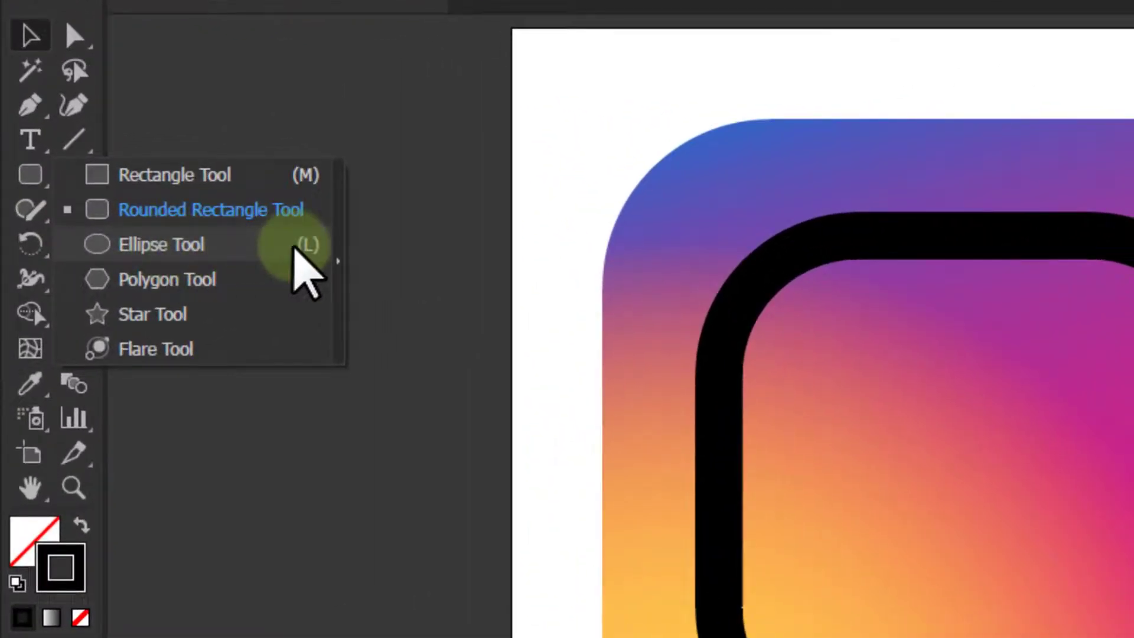
# Add a 120 × 120 px circle and centre it horizontally and vertically in the icon.
pyautogui.moveTo(296, 248); pyautogui.dragTo(297, 250)
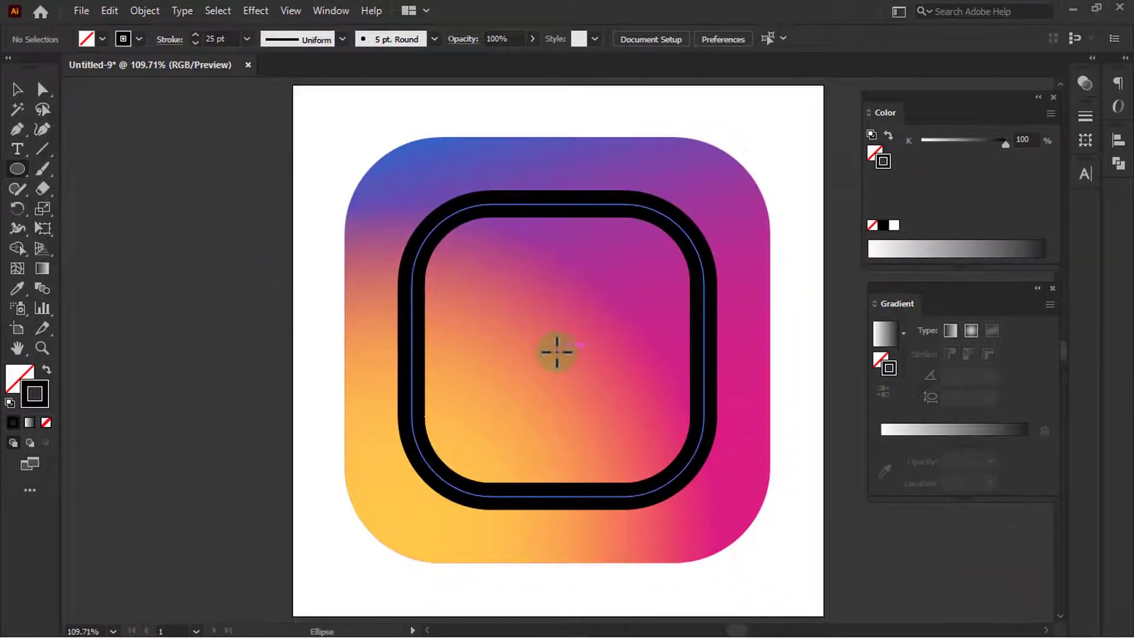
pyautogui.click(557, 353)
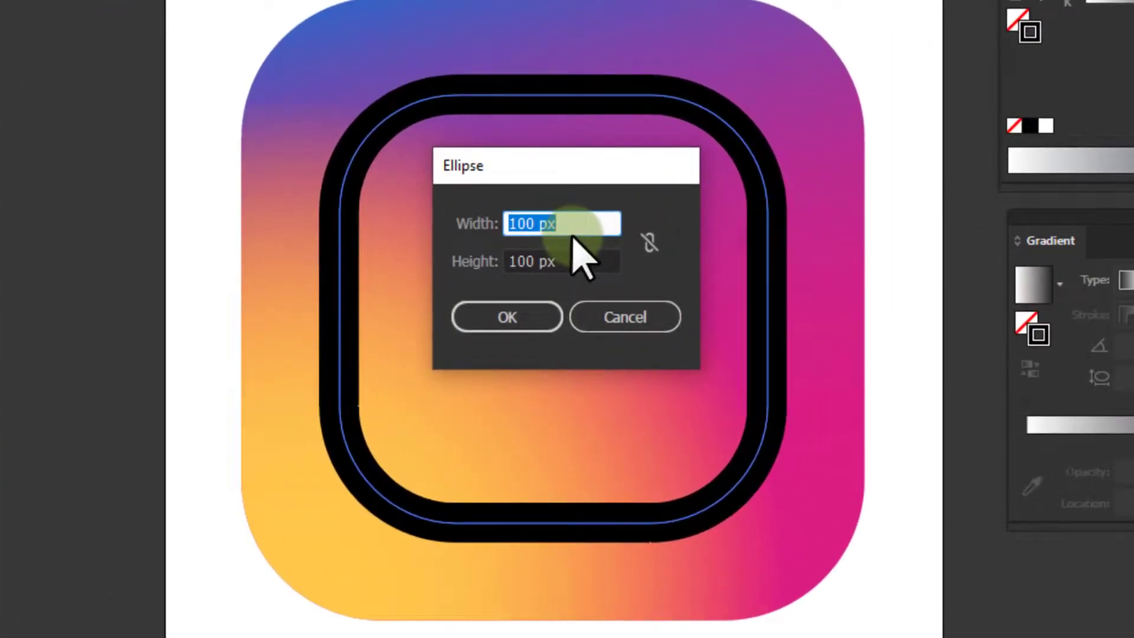
pyautogui.press('Tab')
pyautogui.write('120')
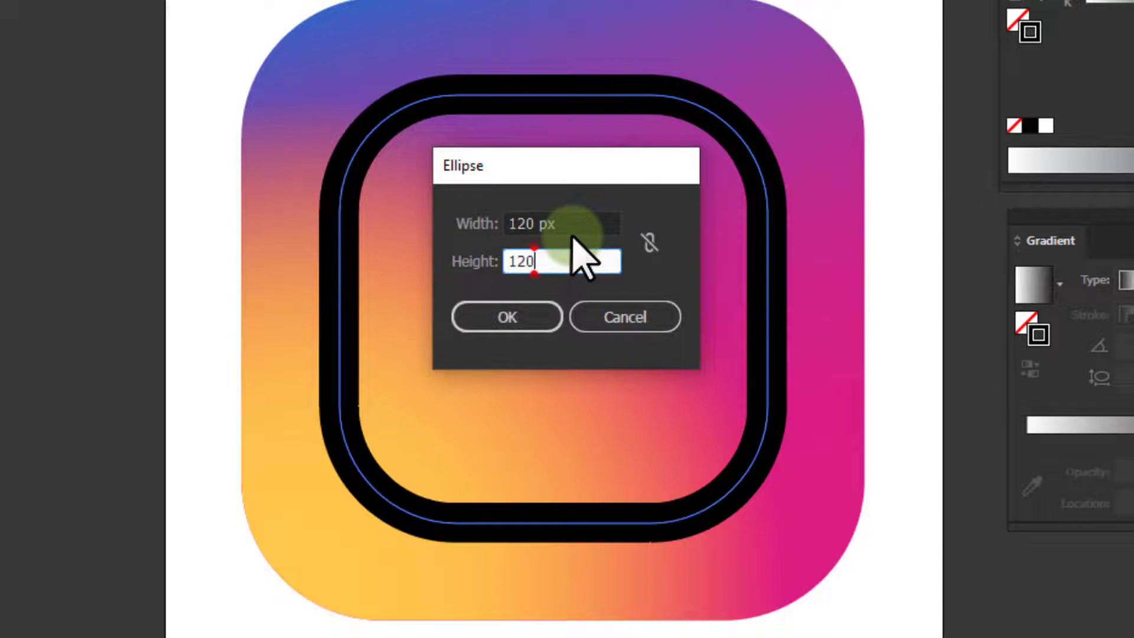
pyautogui.click(510, 317)
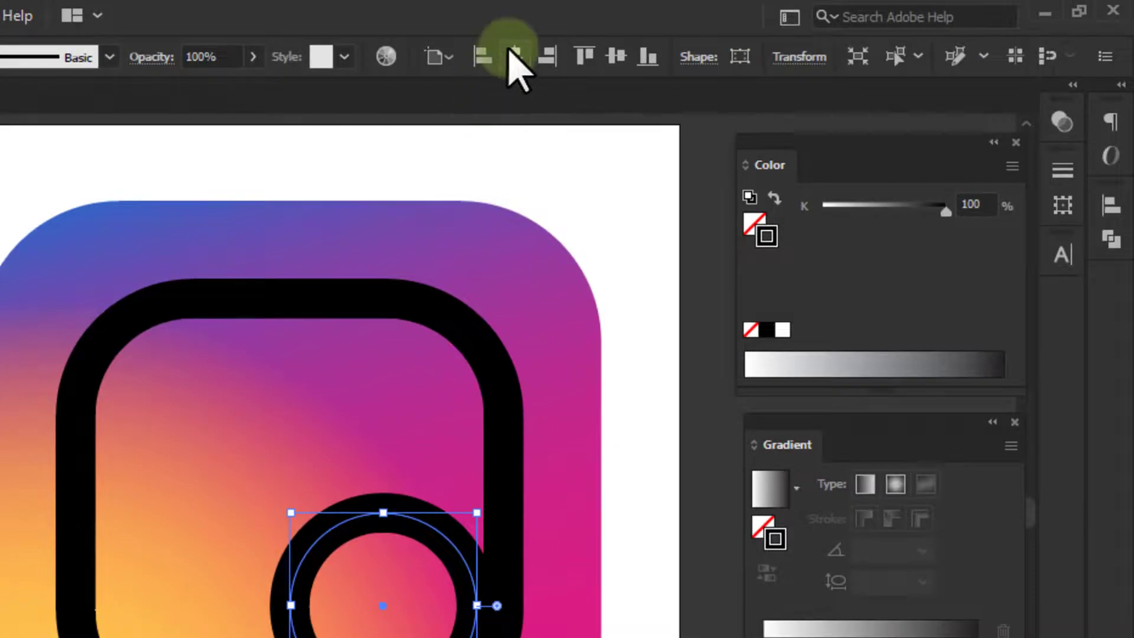
pyautogui.click(514, 58)
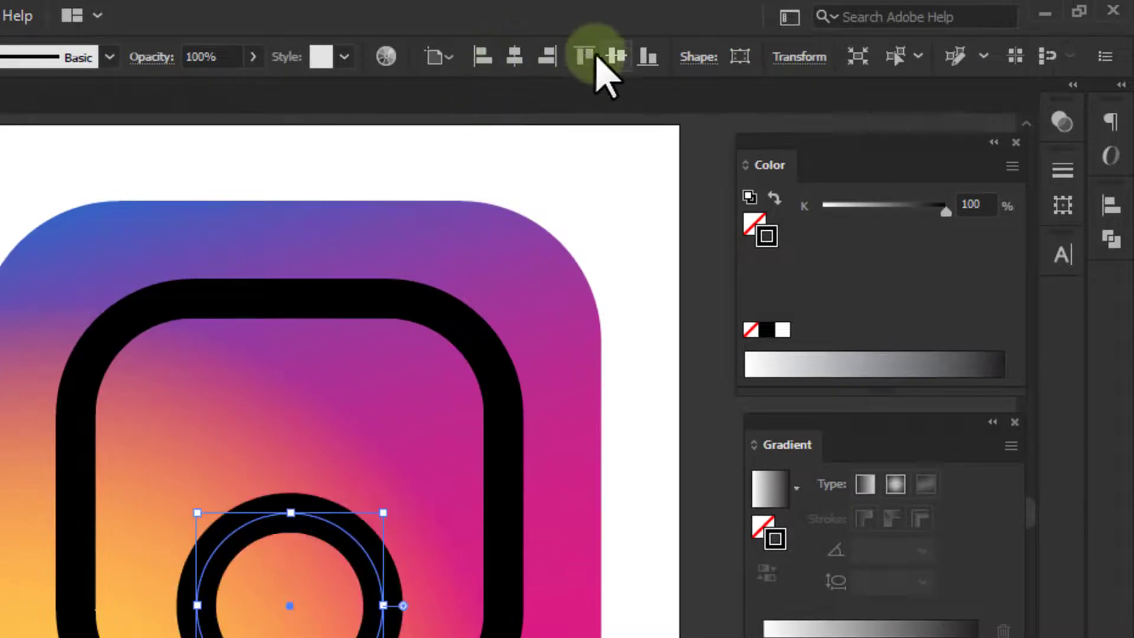
pyautogui.click(620, 57)
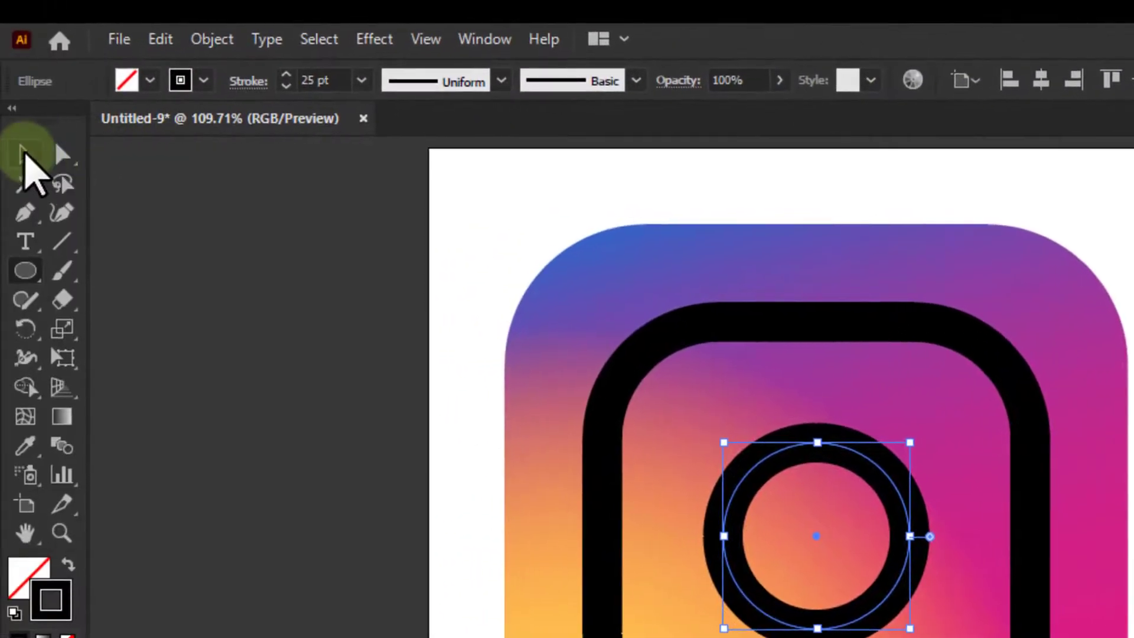
pyautogui.click(25, 155)
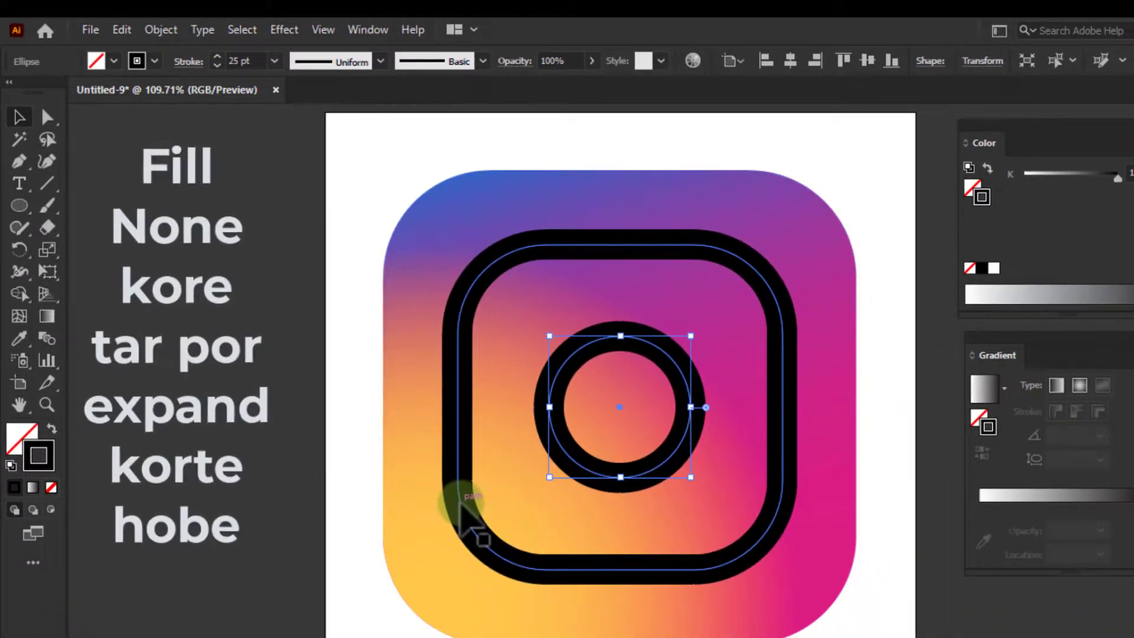
# Expand the rounded-square outline and ring strokes into filled shapes.
pyautogui.keyDown('shift'); pyautogui.click(462, 507); pyautogui.keyUp('shift')
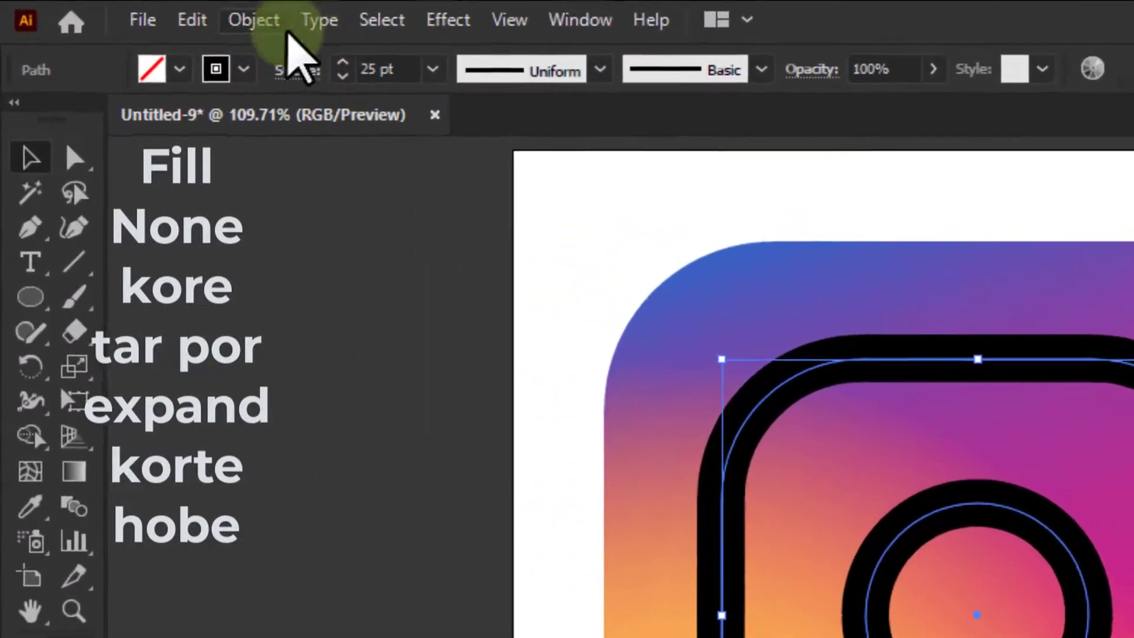
pyautogui.click(285, 26)
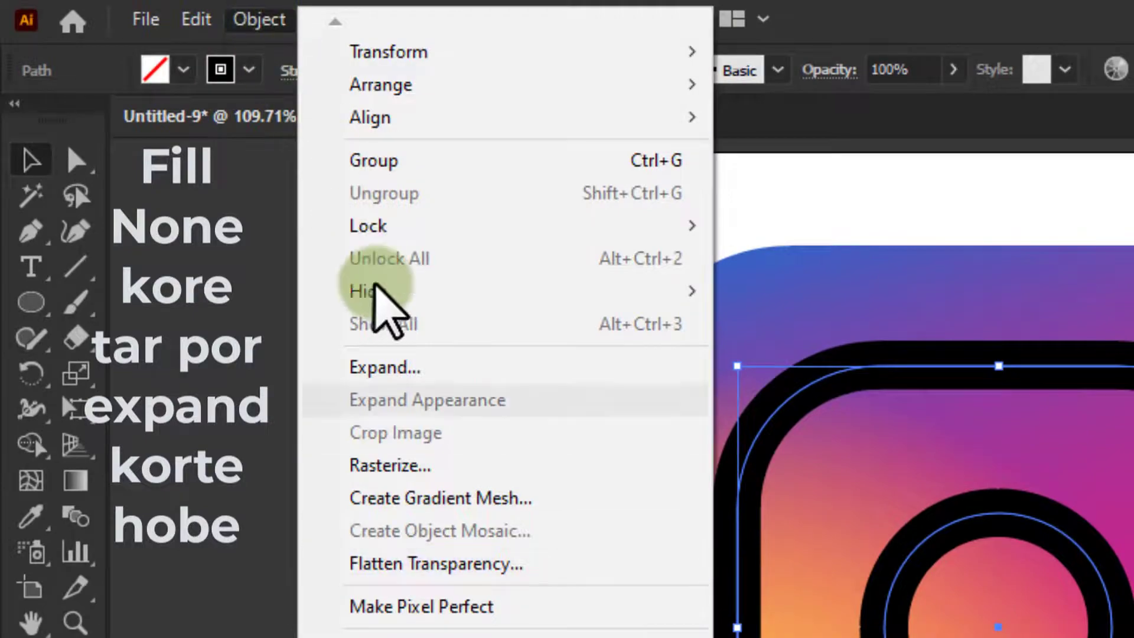
pyautogui.click(408, 368)
pyautogui.click(671, 585)
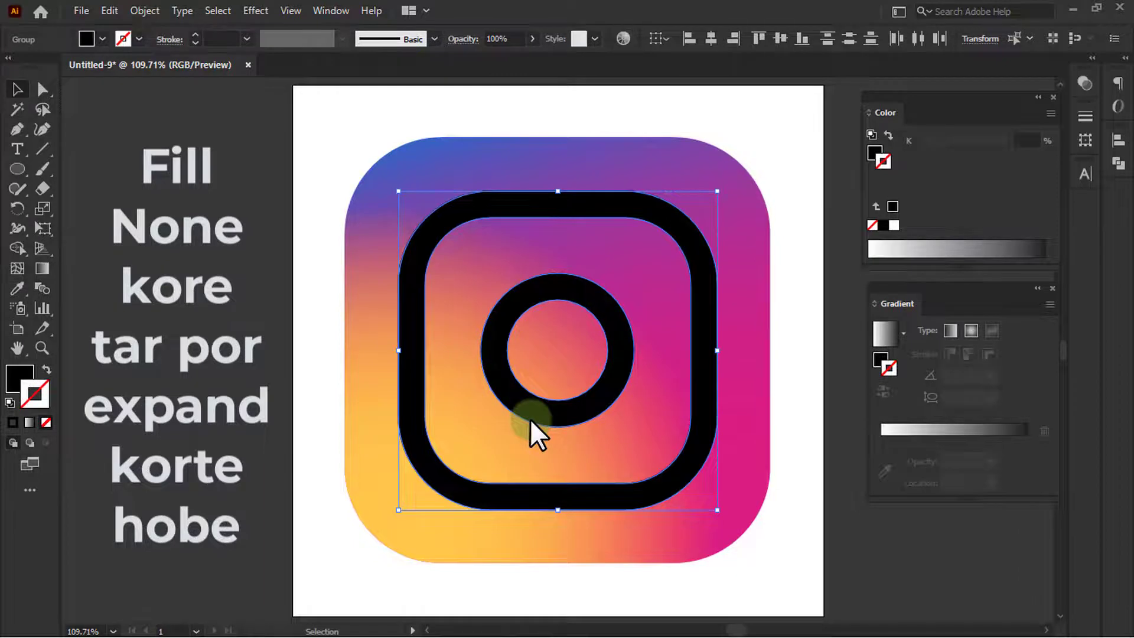
# Fill the expanded frame and ring with white, then deselect them.
pyautogui.click(86, 39)
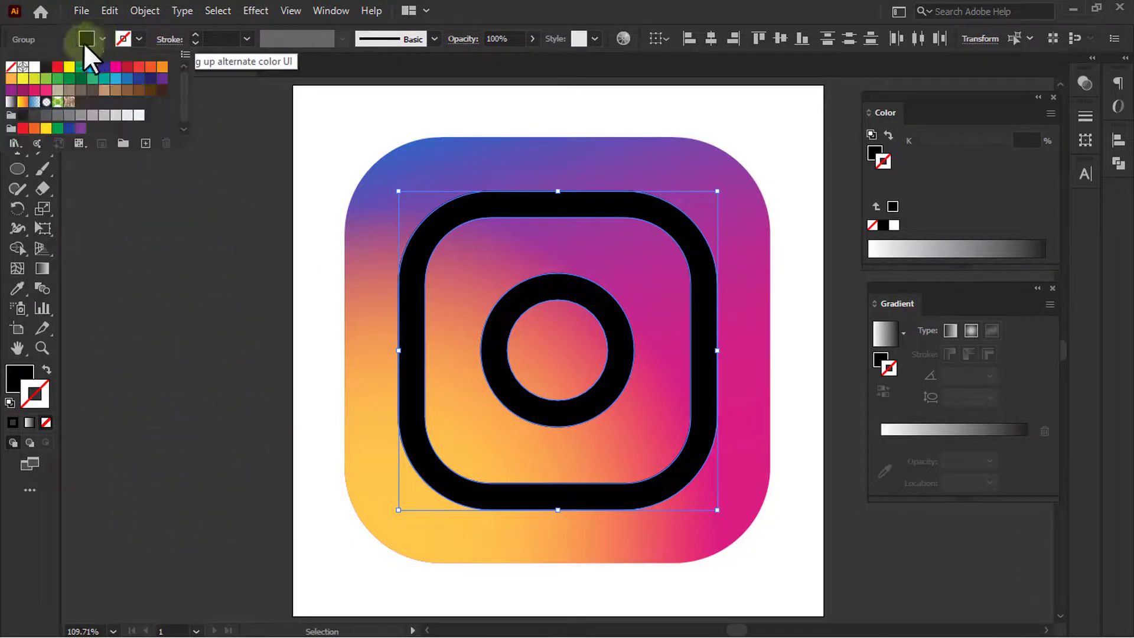
pyautogui.click(35, 68)
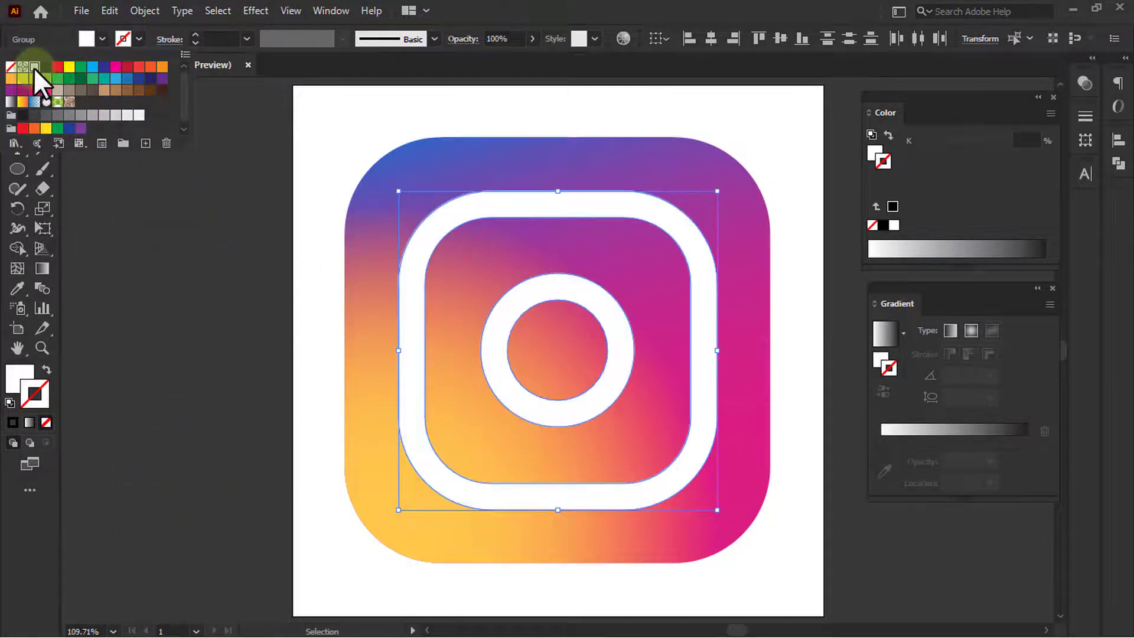
pyautogui.click(208, 299)
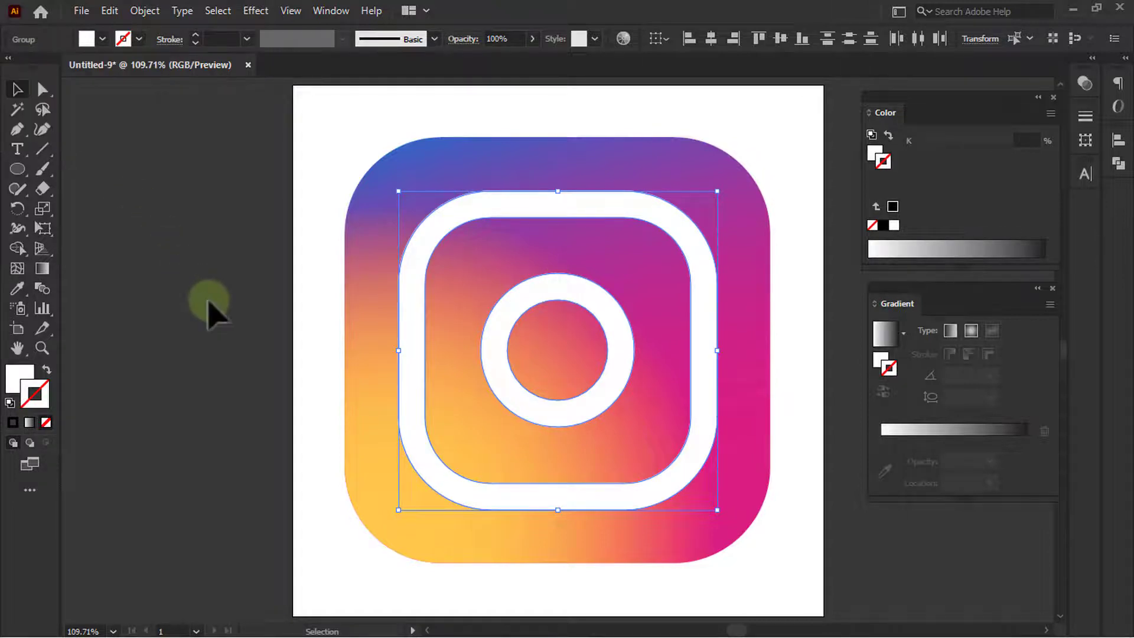
pyautogui.click(859, 521)
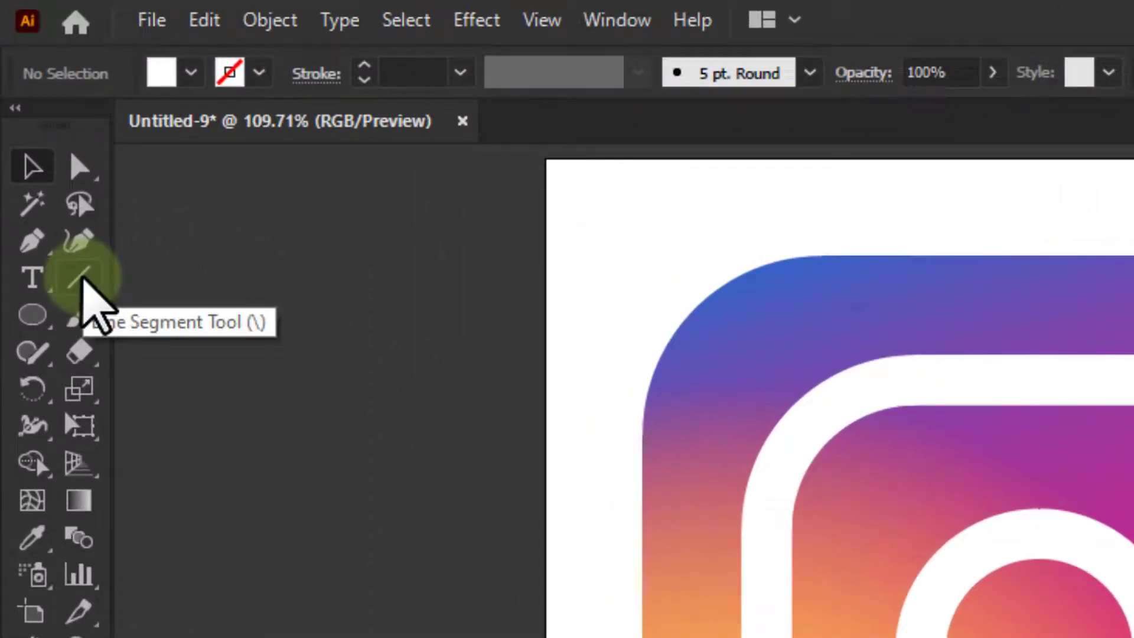
# Draw a 5 pt black diagonal line from the artboard's top-right corner across the icon.
pyautogui.click(80, 276)
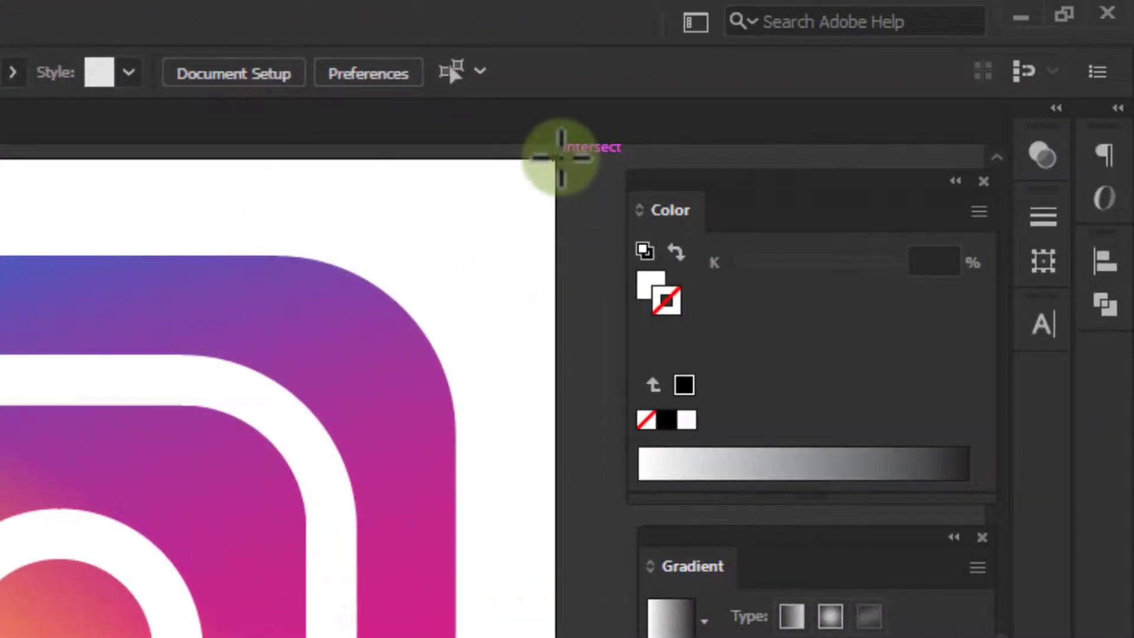
pyautogui.moveTo(558, 158)
pyautogui.mouseDown()
pyautogui.moveTo(251, 620)
pyautogui.moveTo(305, 486)
pyautogui.moveTo(294, 493)
pyautogui.mouseUp()
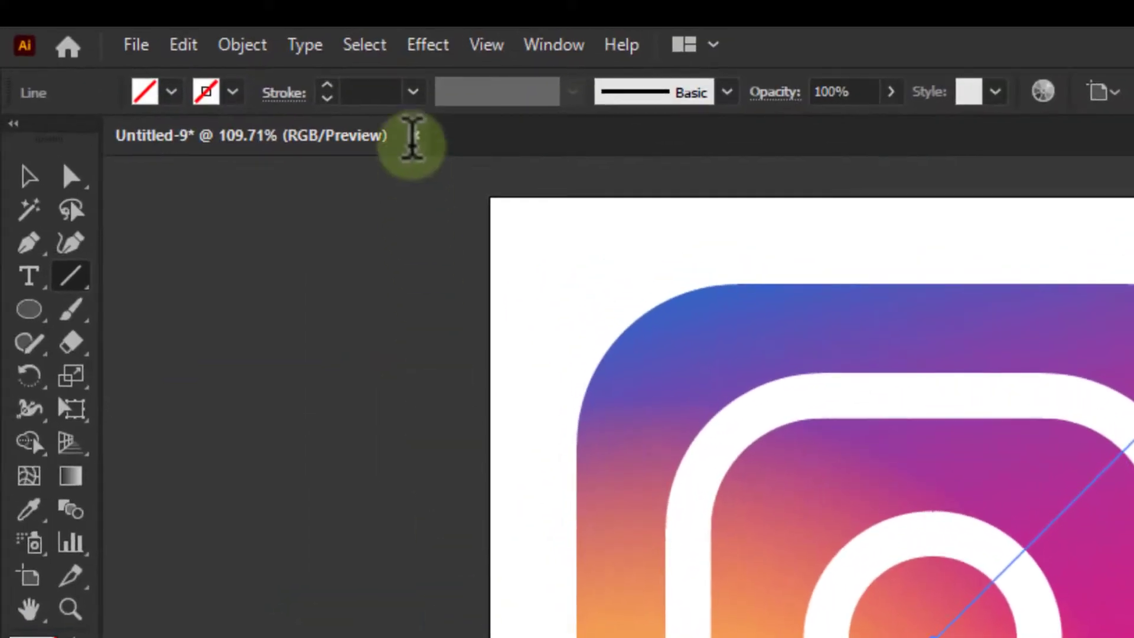
pyautogui.click(413, 91)
pyautogui.click(447, 335)
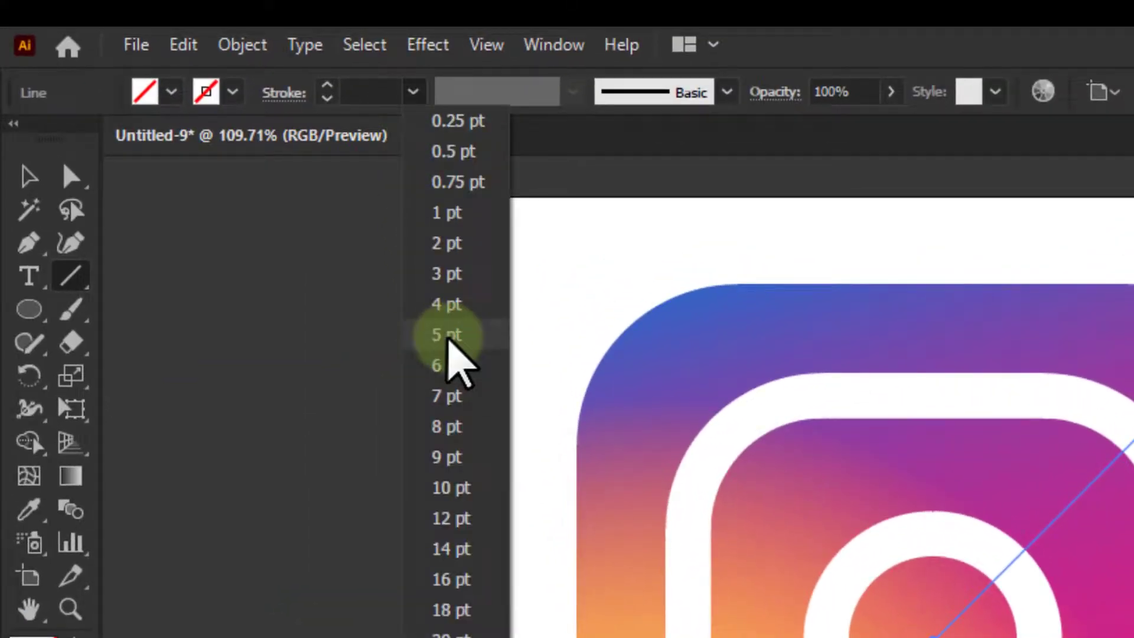
pyautogui.scroll(-1, 449, 338)
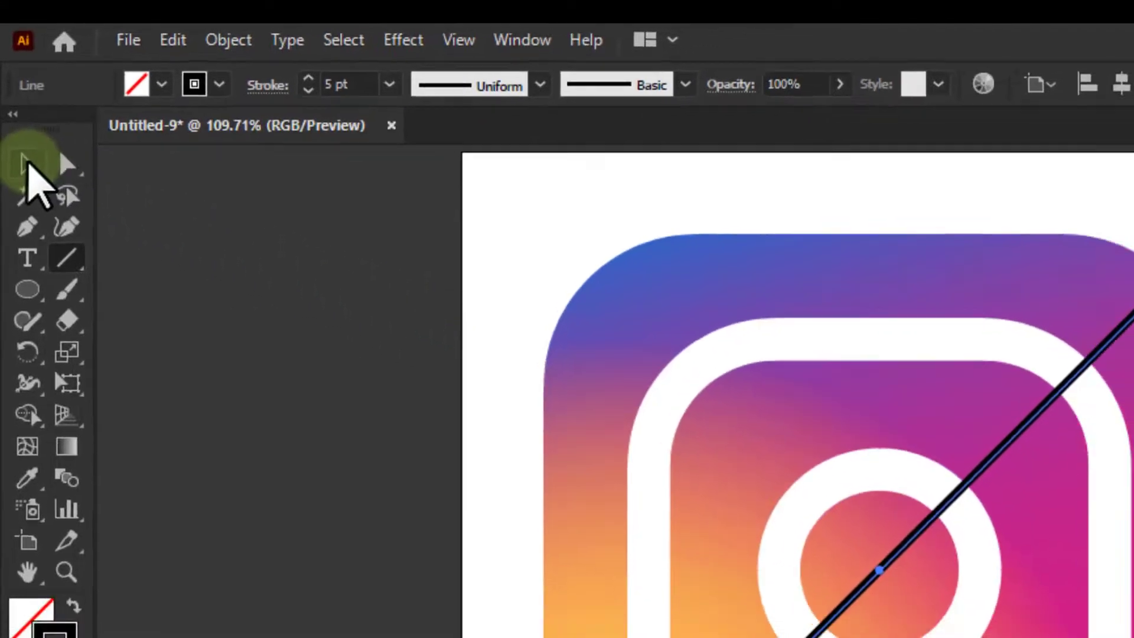
pyautogui.click(29, 176)
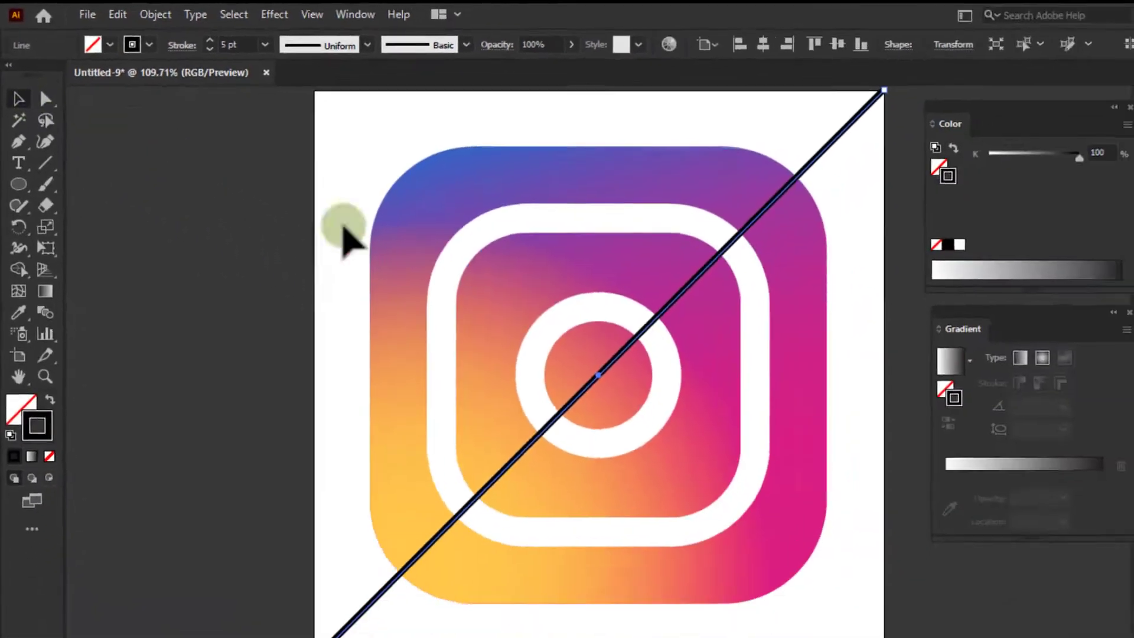
pyautogui.click(822, 405)
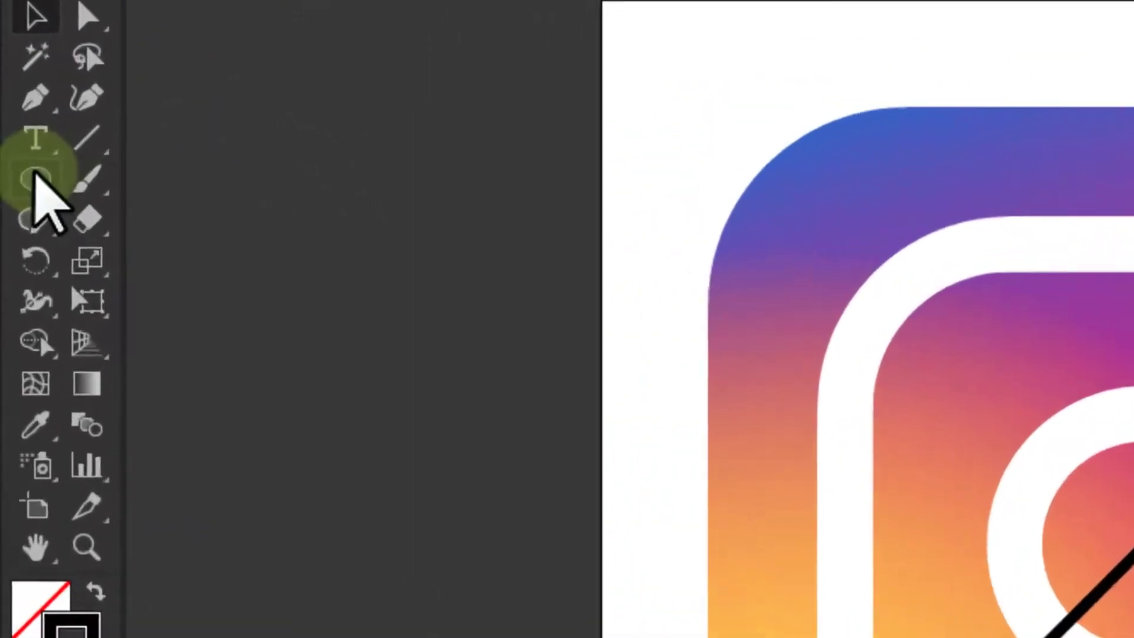
pyautogui.moveTo(32, 177); pyautogui.dragTo(170, 260)
# Add a 40 × 40 px circle near the top-right and swap its black stroke into a solid fill.
pyautogui.click(186, 271)
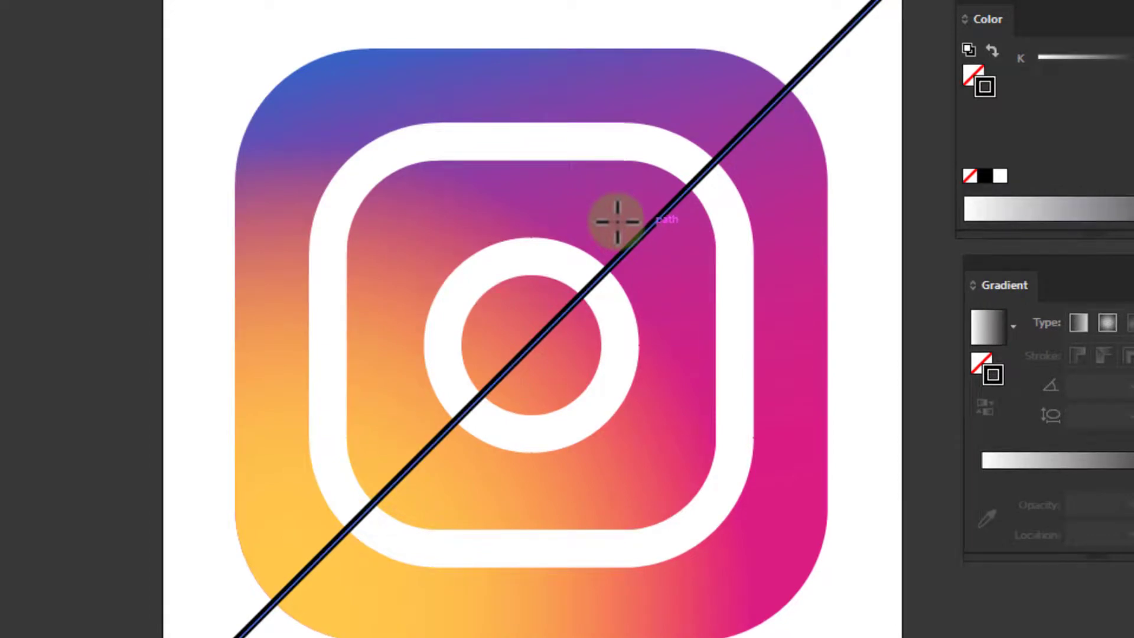
pyautogui.click(653, 225)
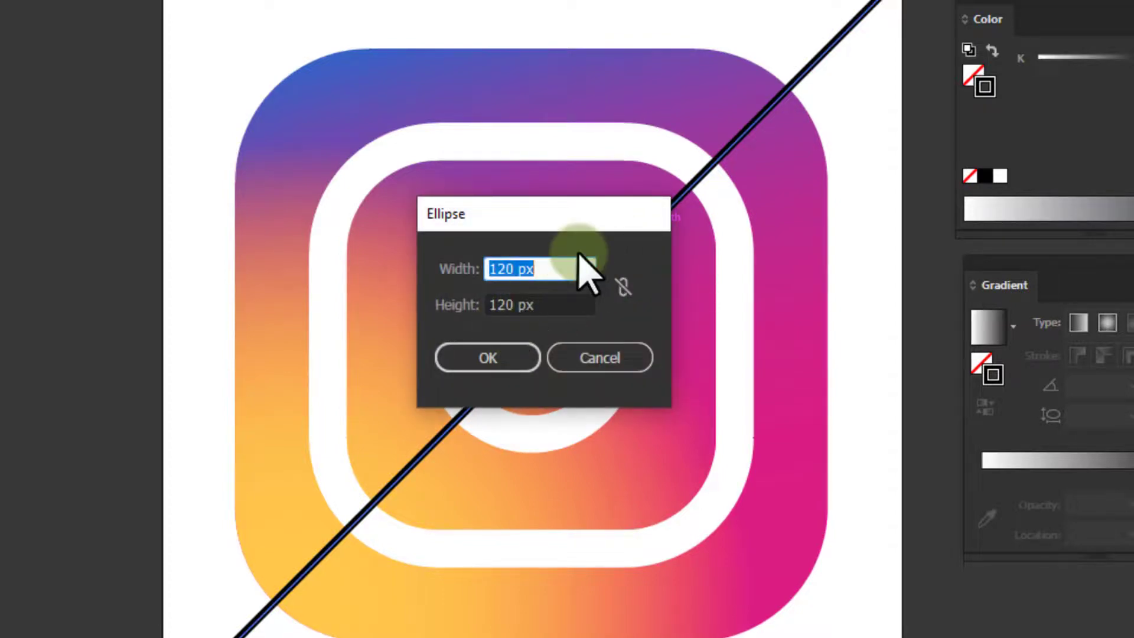
pyautogui.press('Tab')
pyautogui.write('4')
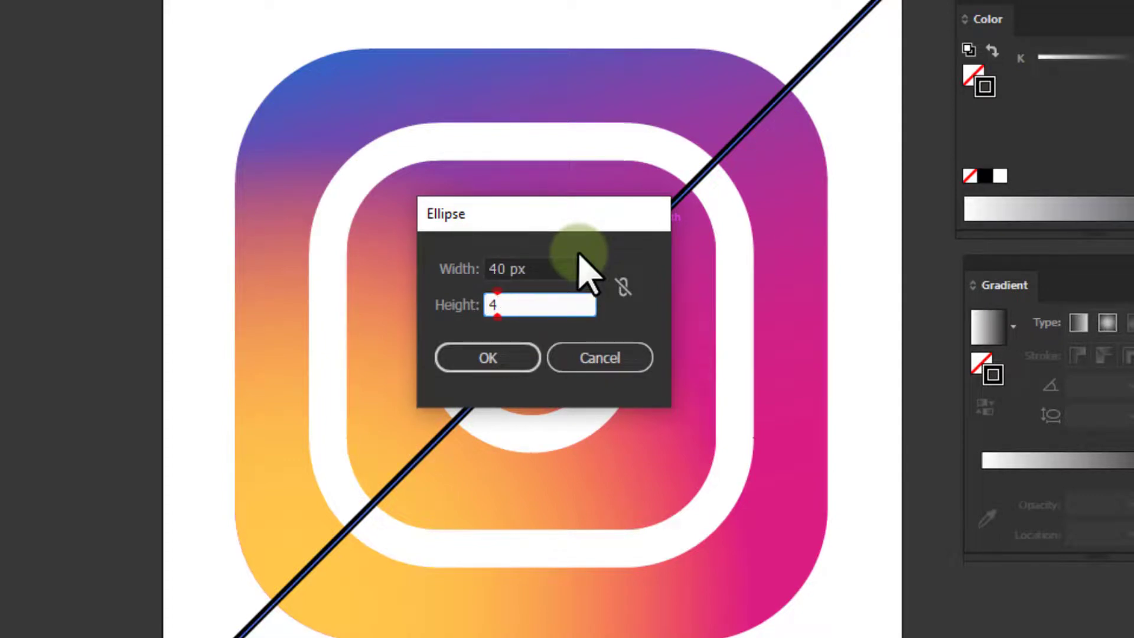
pyautogui.write('0')
pyautogui.click(491, 359)
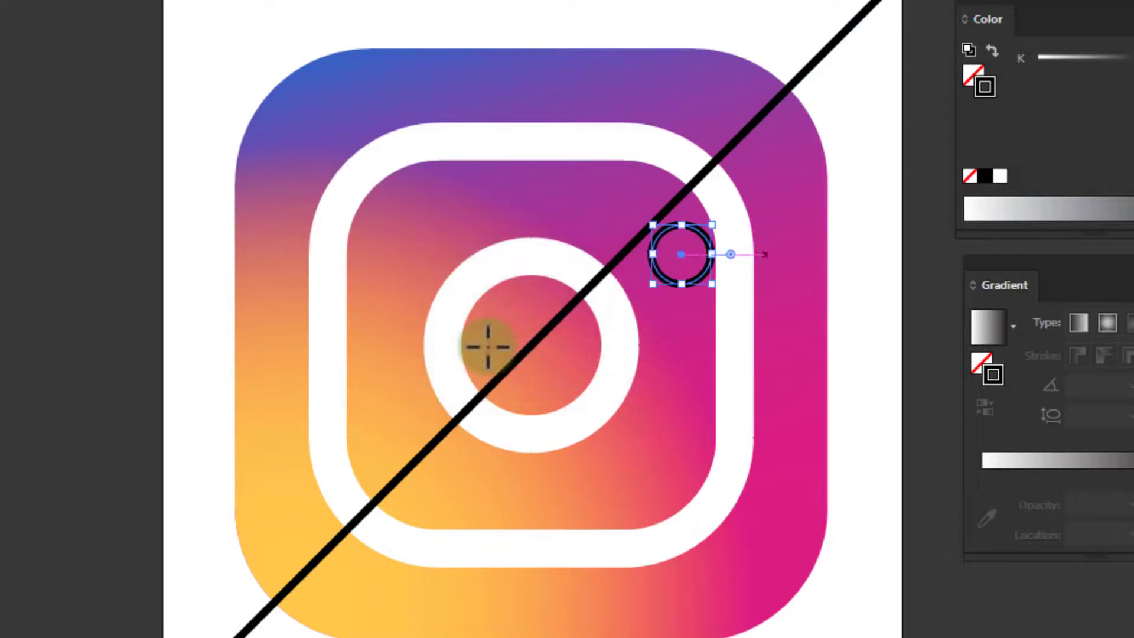
pyautogui.press('v')
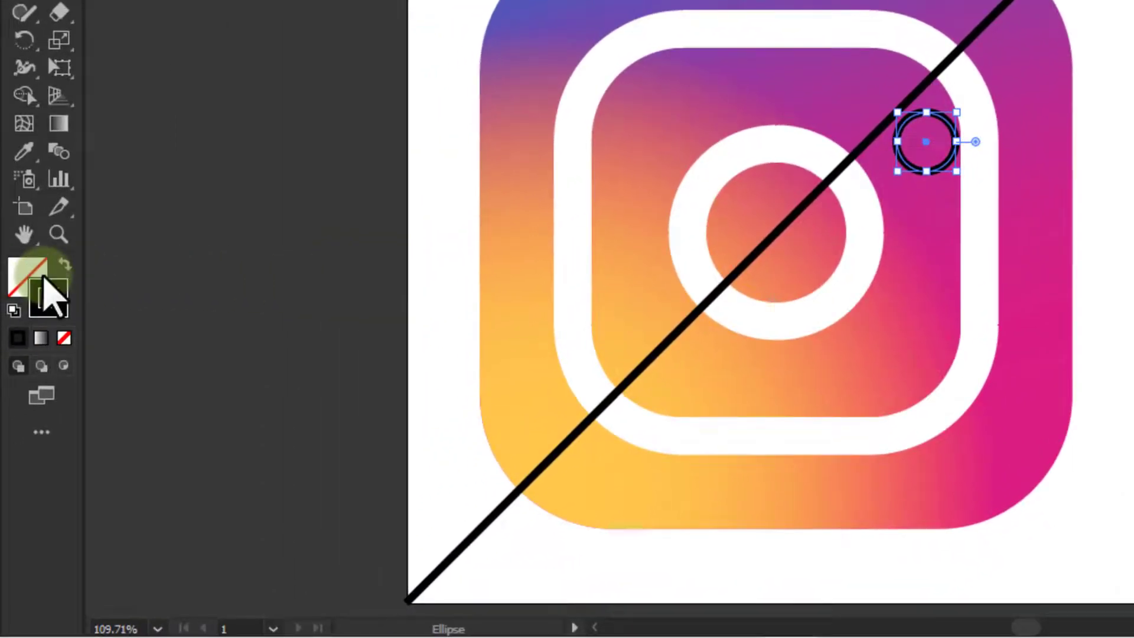
pyautogui.hotkey('shift', 'x')
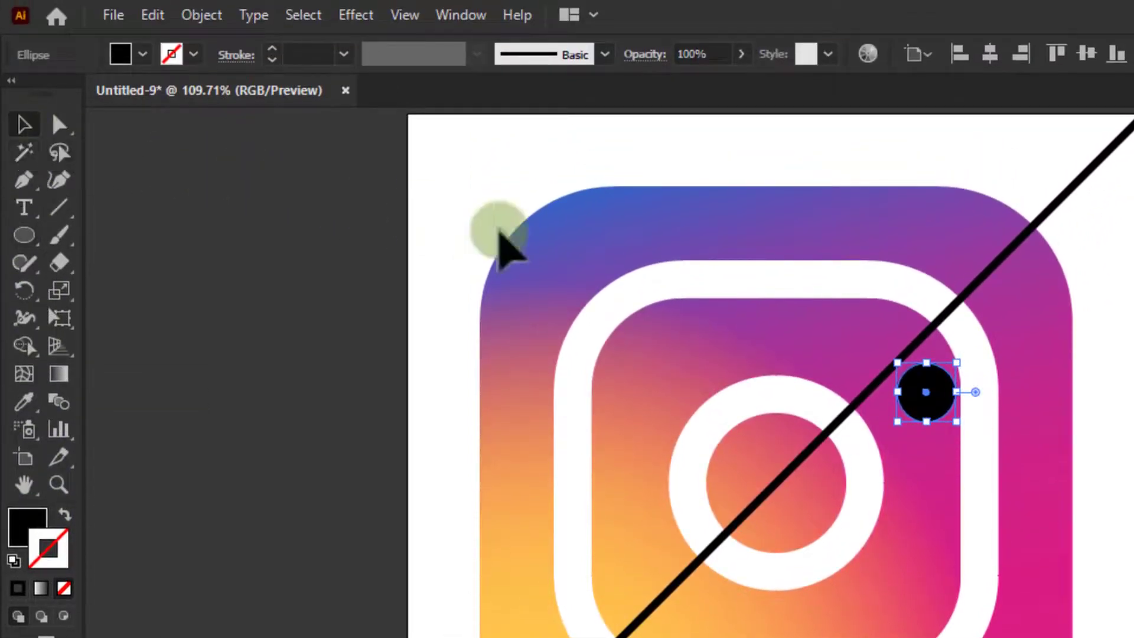
pyautogui.press('i')
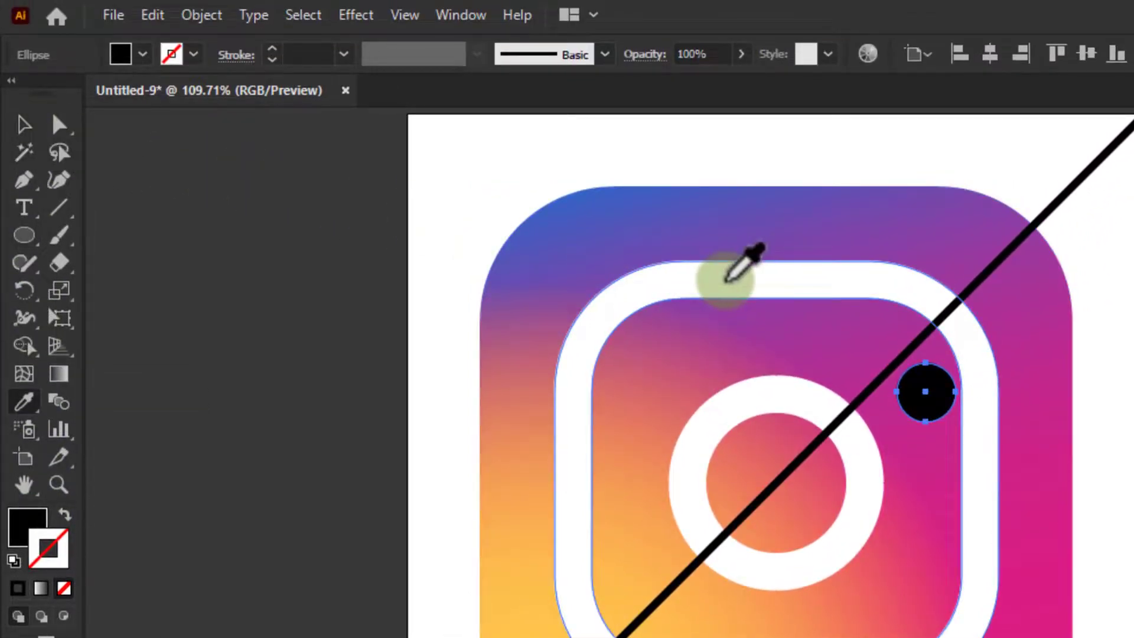
# Sample the ring's white fill onto the small circle with the Eyedropper.
pyautogui.click(727, 277)
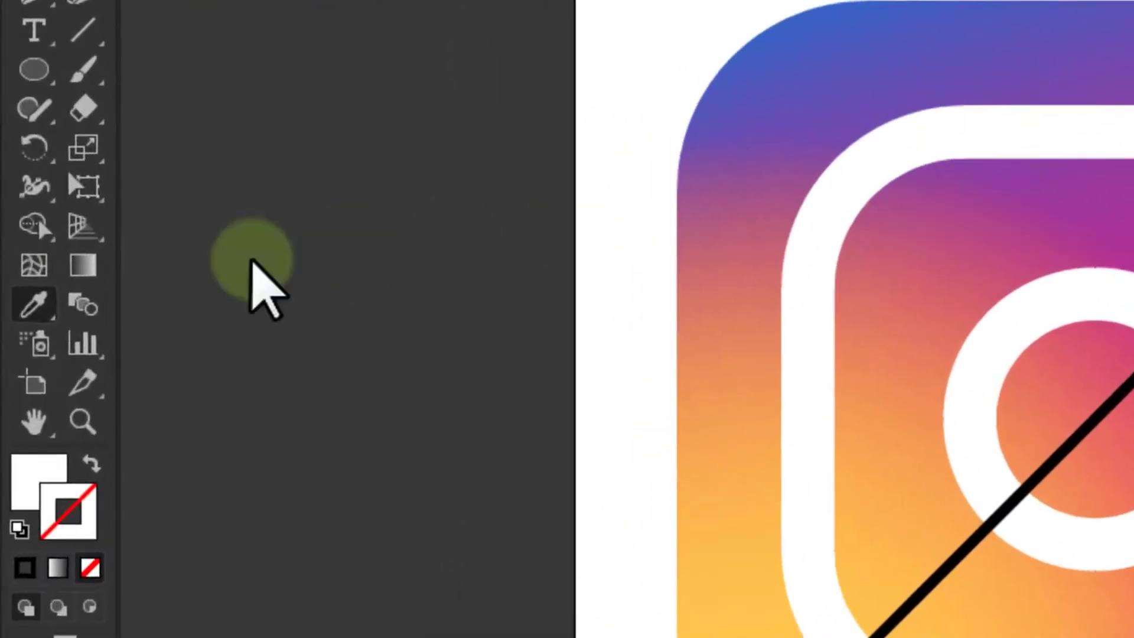
pyautogui.moveTo(35, 295); pyautogui.dragTo(115, 284)
pyautogui.click(313, 289)
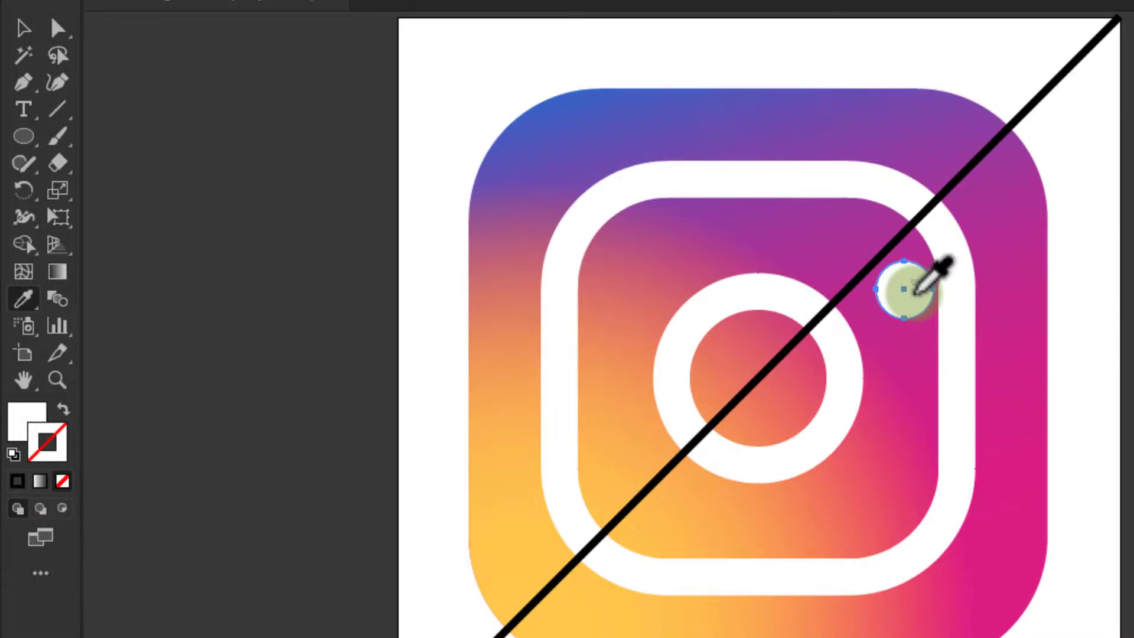
pyautogui.click(689, 175)
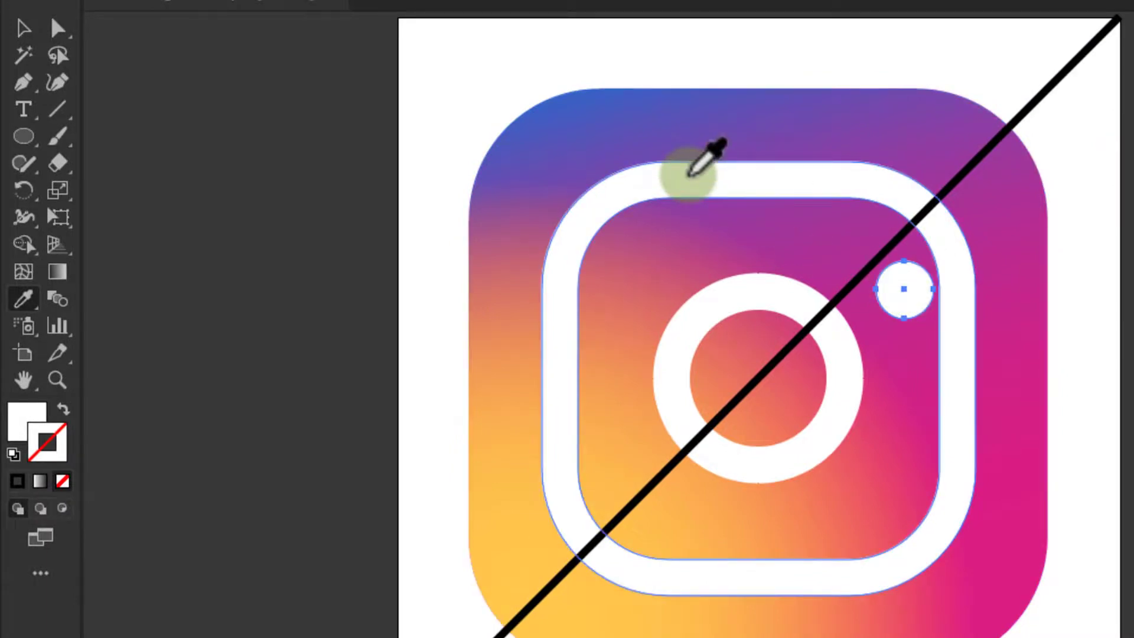
pyautogui.press('v')
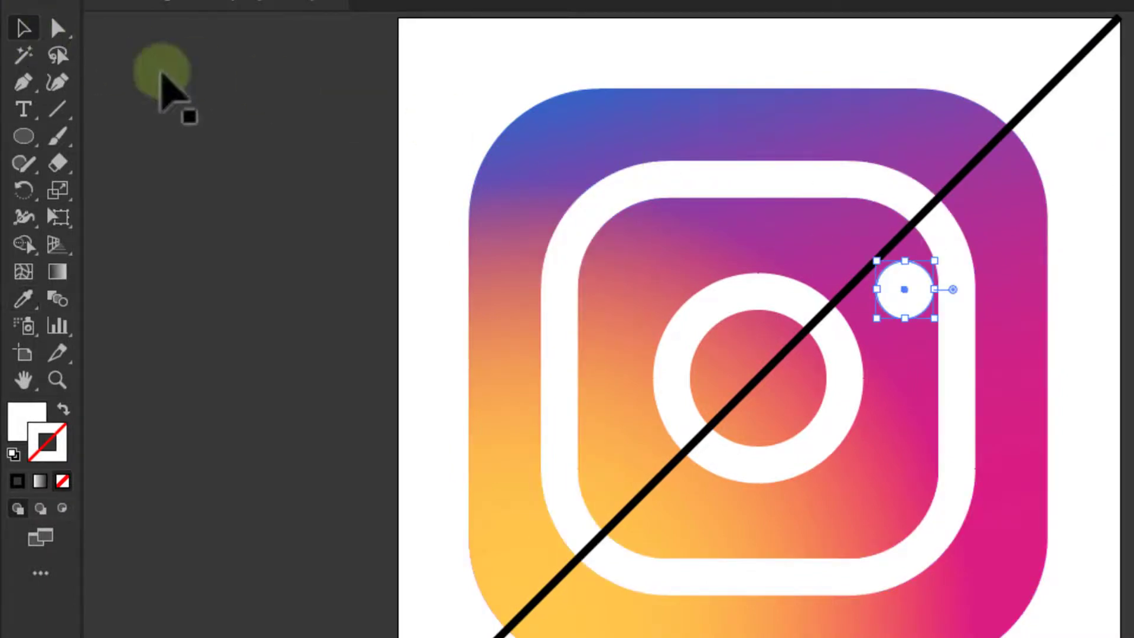
# Centre the small circle horizontally and vertically on the diagonal line as key object.
pyautogui.scroll(1, 913, 304)
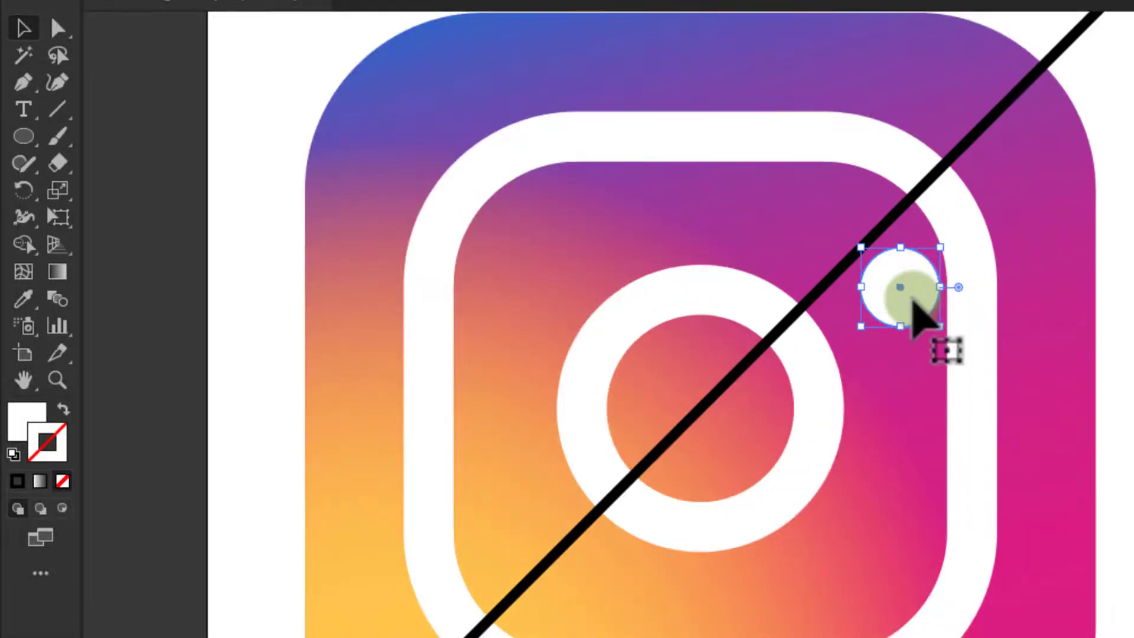
pyautogui.scroll(-1, 916, 301)
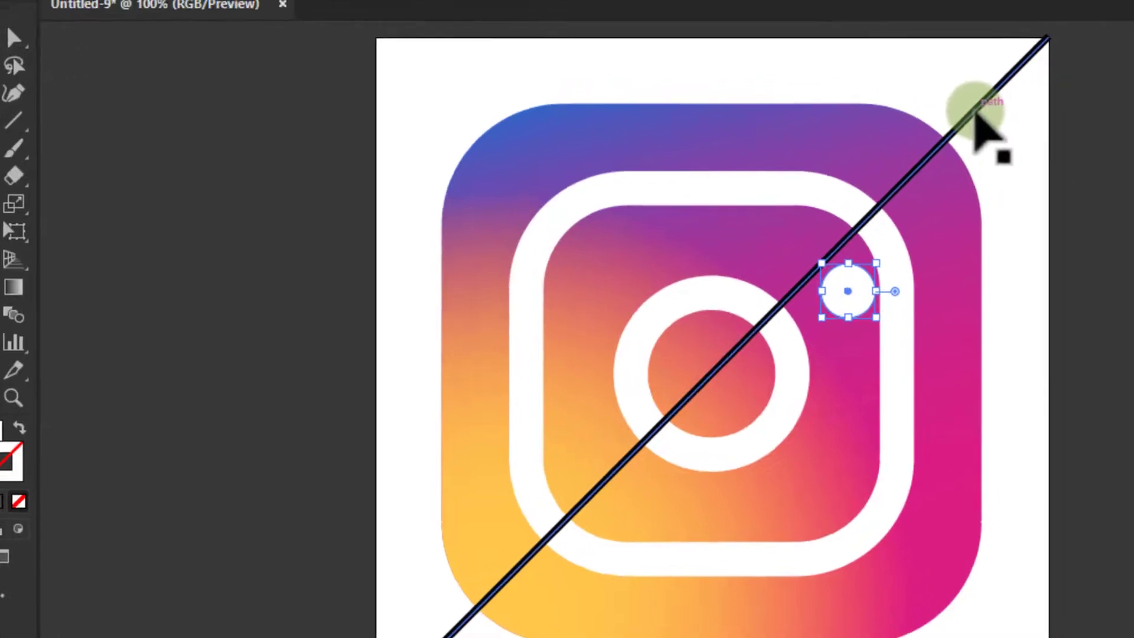
pyautogui.click(979, 151)
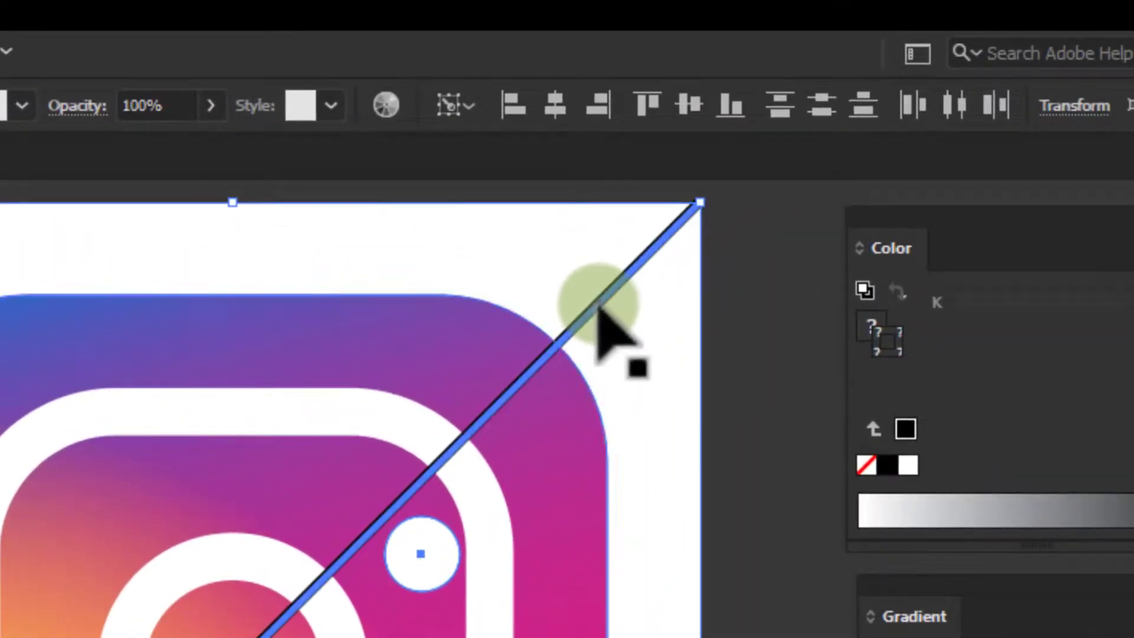
pyautogui.click(565, 110)
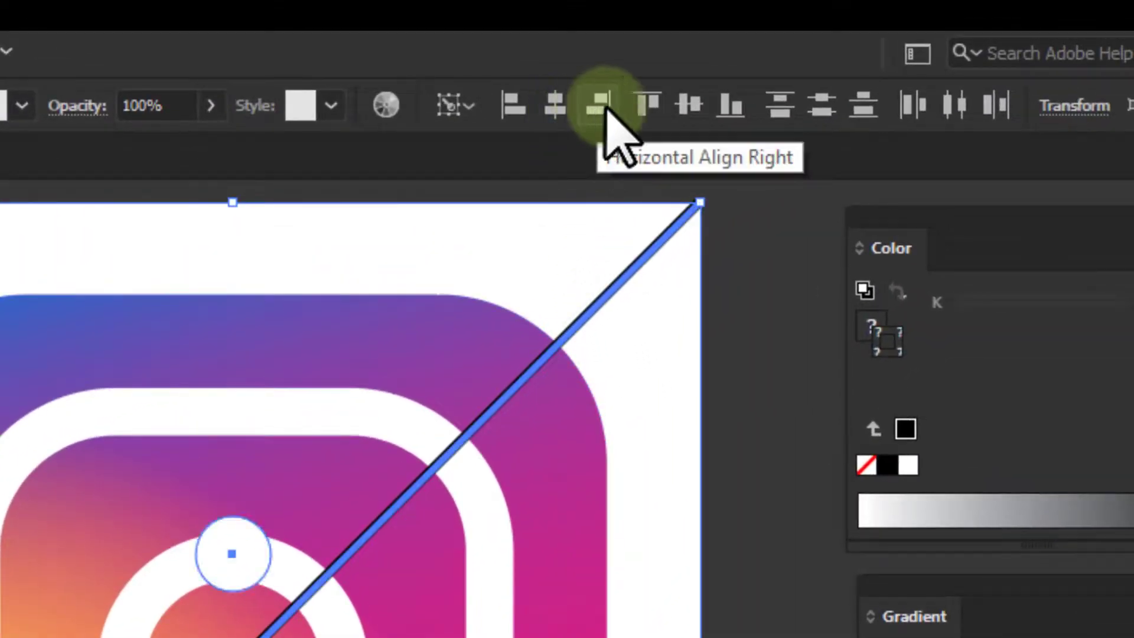
pyautogui.click(689, 104)
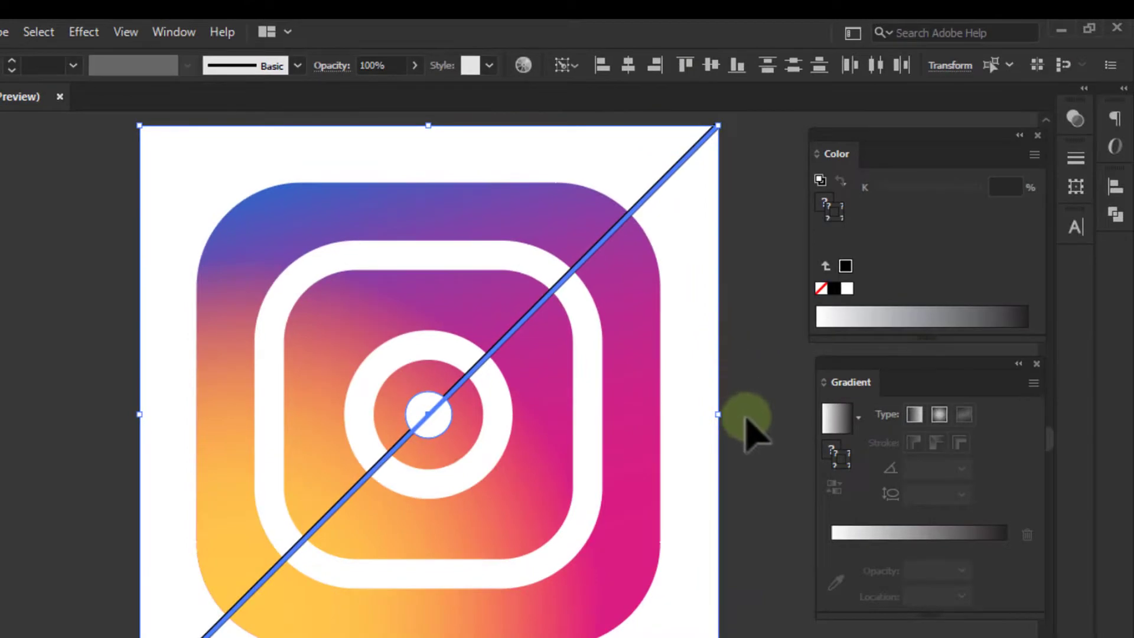
pyautogui.click(745, 417)
# Slide the dot up the diagonal into the frame's top-right corner and delete the line.
pyautogui.click(436, 413)
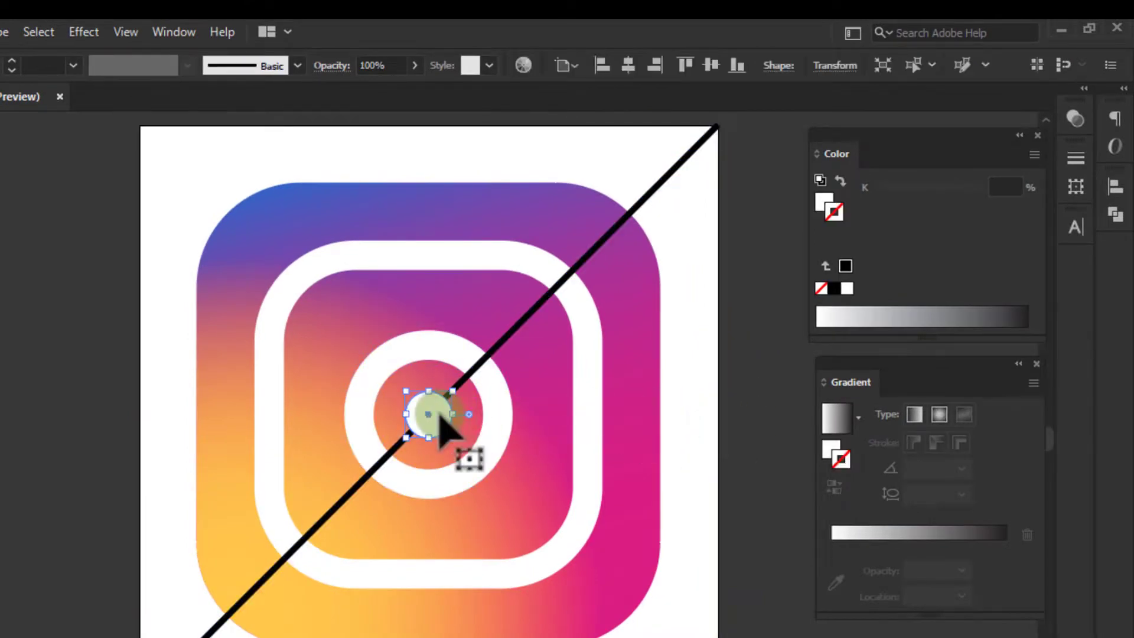
pyautogui.moveTo(440, 418); pyautogui.dragTo(525, 319)
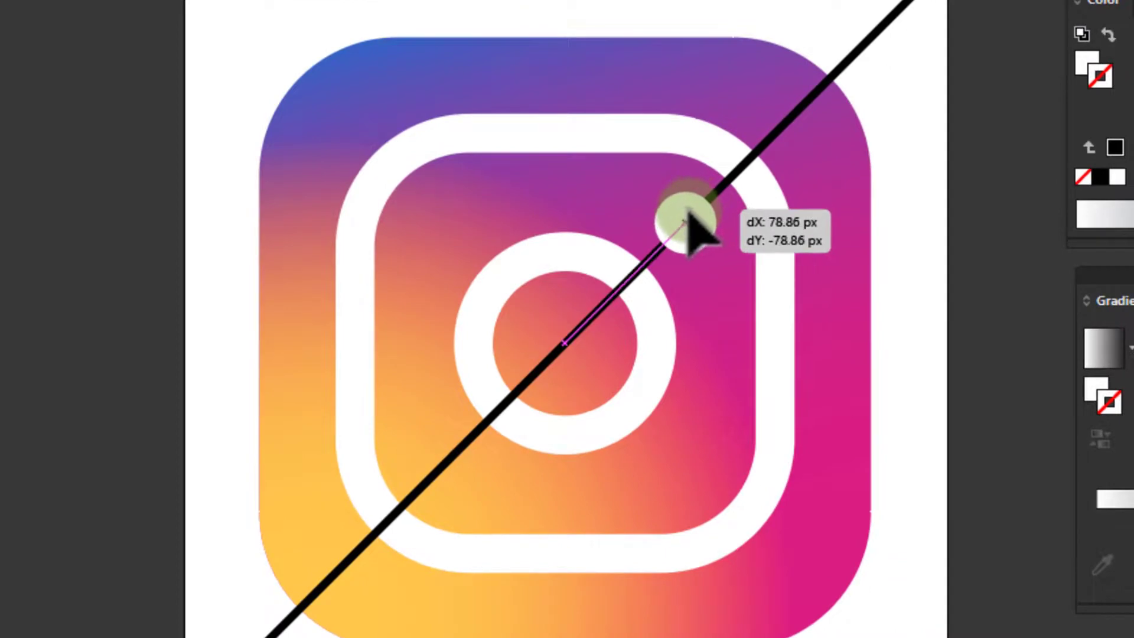
pyautogui.moveTo(692, 214); pyautogui.dragTo(691, 214)
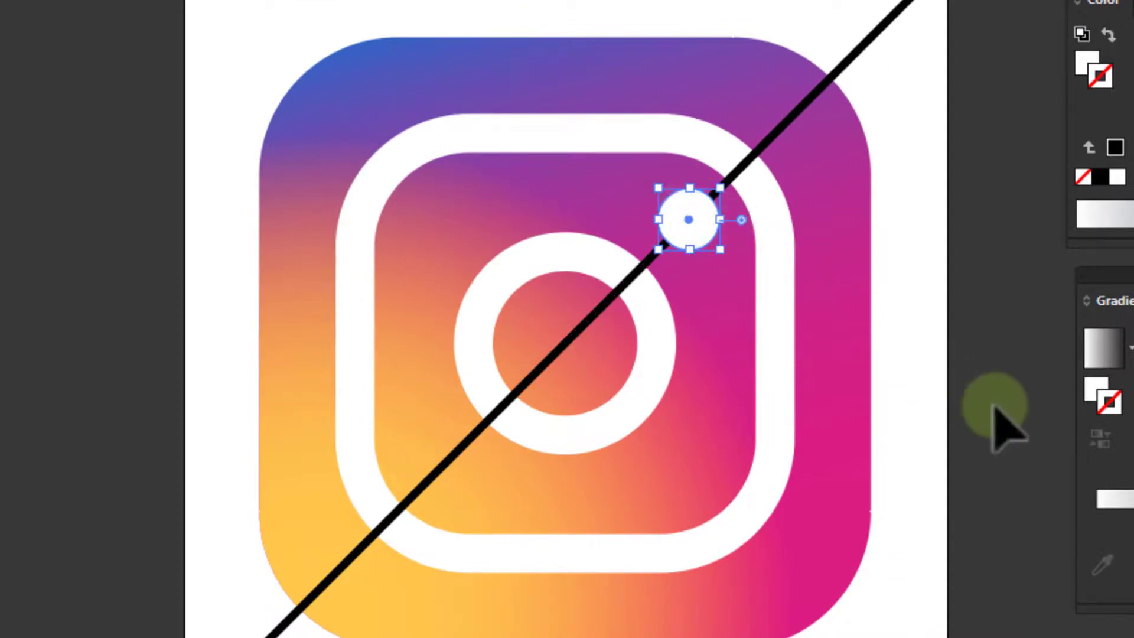
pyautogui.click(1016, 431)
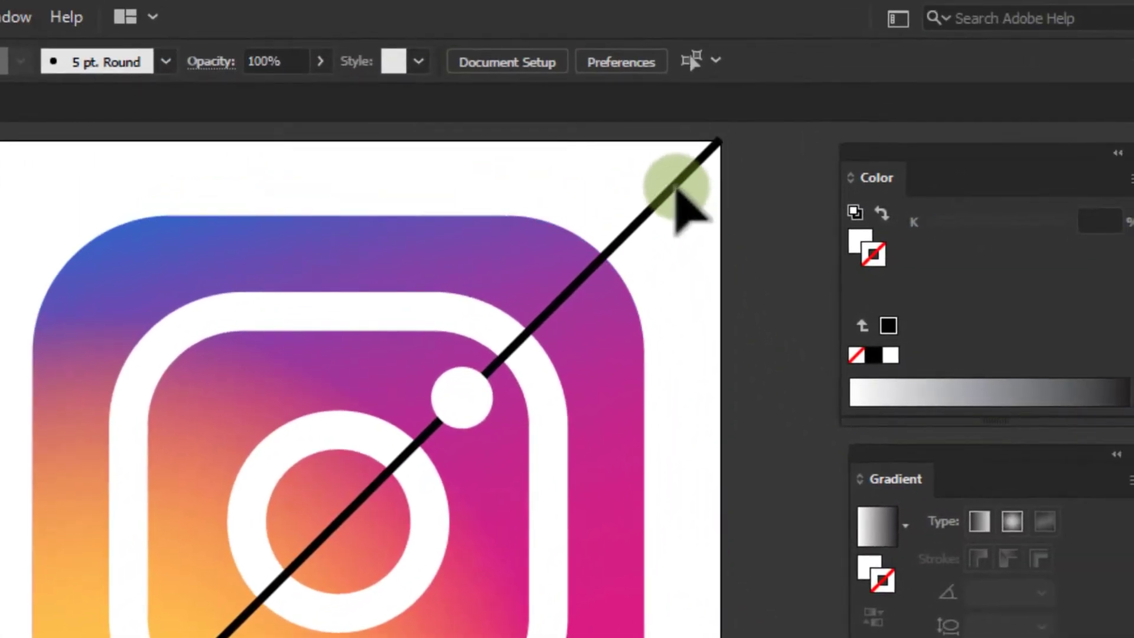
pyautogui.click(676, 190)
pyautogui.press('Delete')
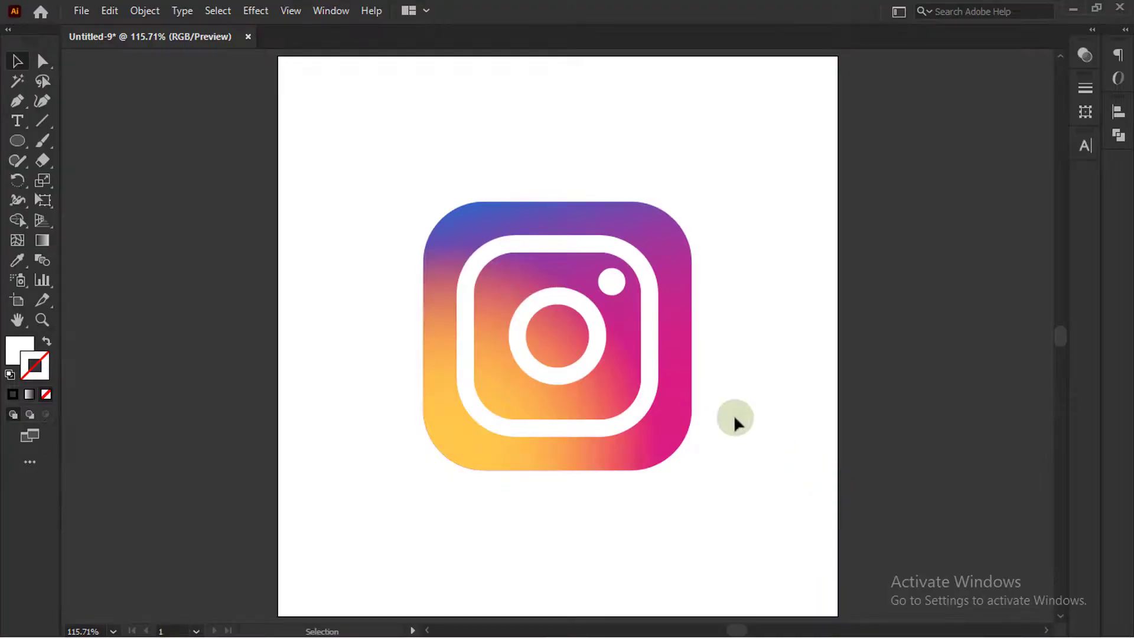
# Marquee-select the whole icon and scale it down to about 36 × 36 px.
pyautogui.moveTo(304, 131); pyautogui.dragTo(860, 543)
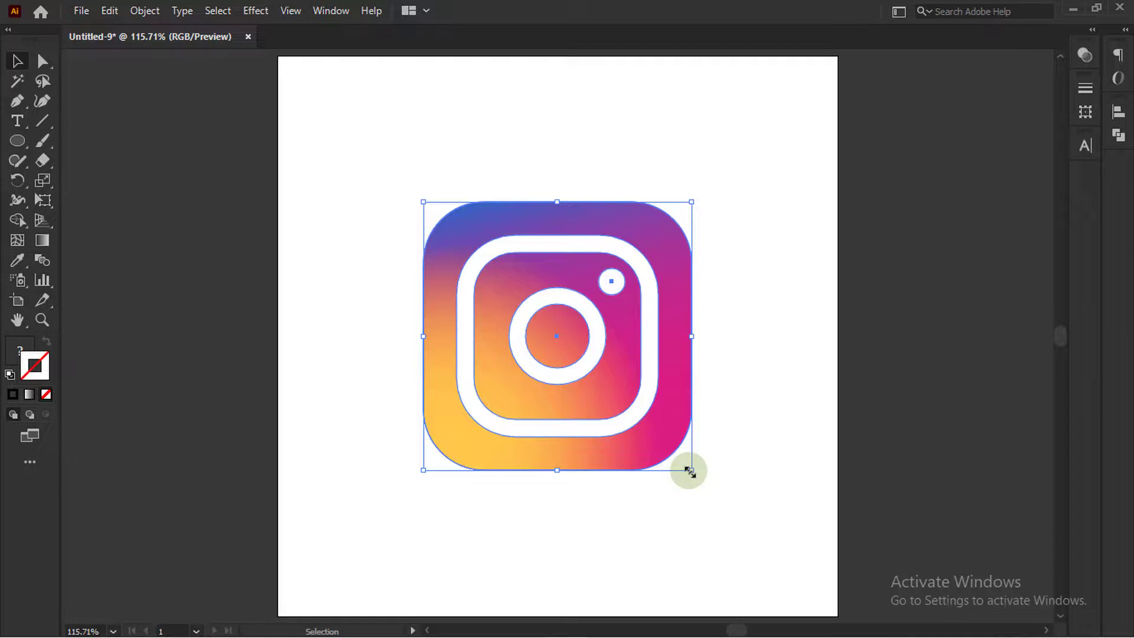
pyautogui.moveTo(689, 471)
pyautogui.mouseDown()
pyautogui.moveTo(776, 490)
pyautogui.moveTo(569, 352)
pyautogui.mouseUp()
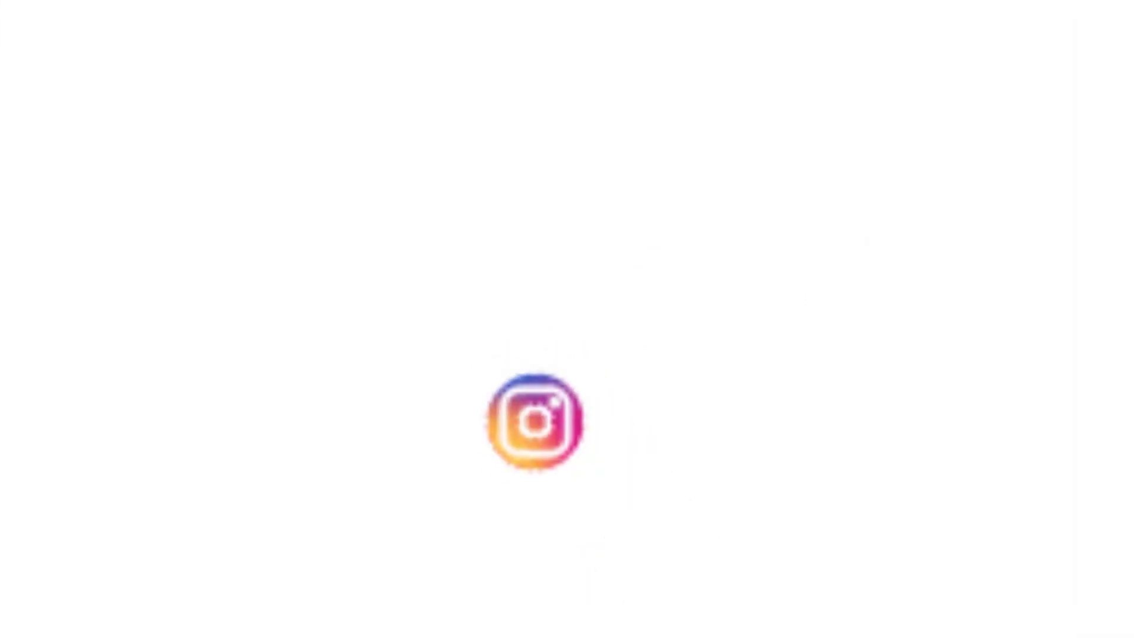
# Bring the icon back to its full size on the artboard.
pyautogui.moveTo(555, 338); pyautogui.dragTo(557, 341)
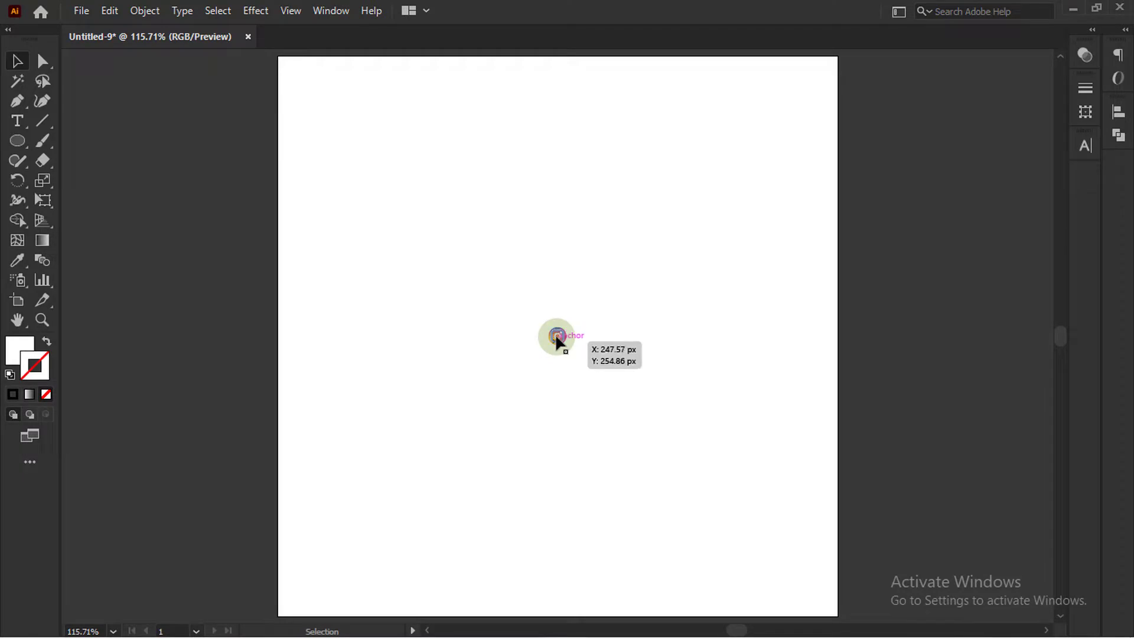
pyautogui.scroll(2, 557, 339)
pyautogui.scroll(1, 557, 340)
pyautogui.scroll(3, 558, 343)
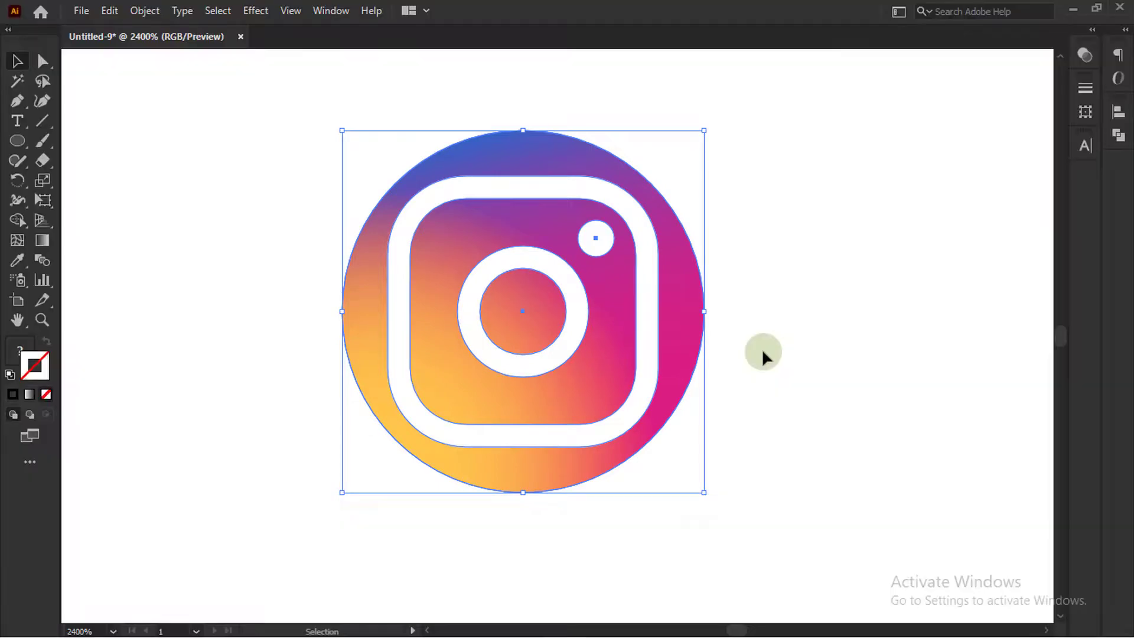
pyautogui.scroll(-4, 689, 353)
pyautogui.scroll(-4, 689, 353)
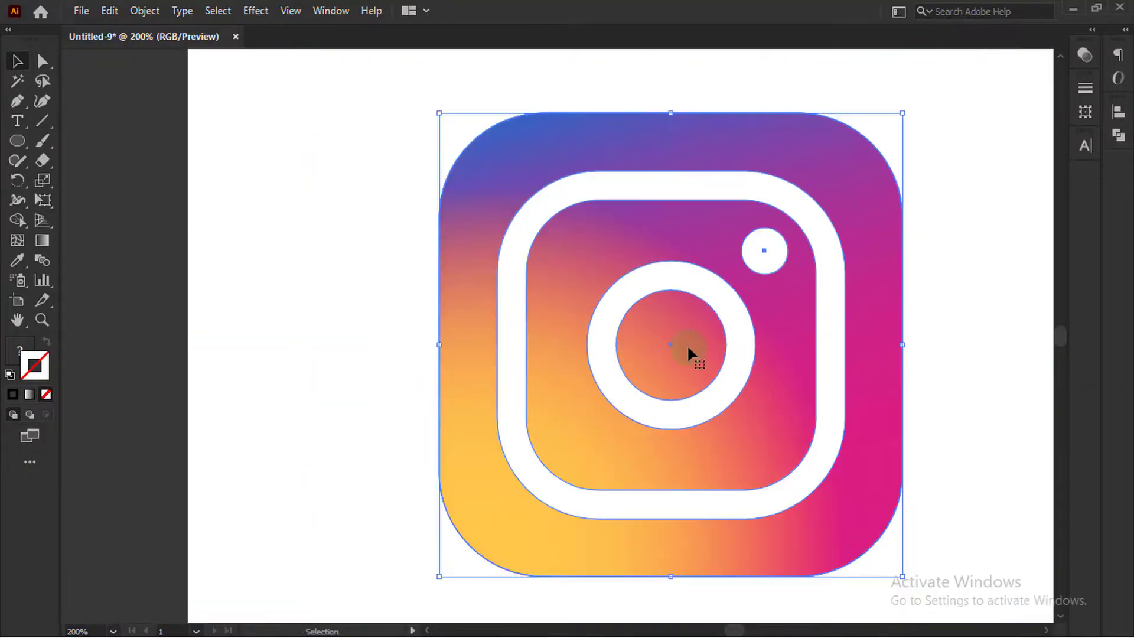
pyautogui.scroll(-1, 449, 353)
# Turn on Scale Corners in the General preferences.
pyautogui.hotkey('ctrl', 'k')
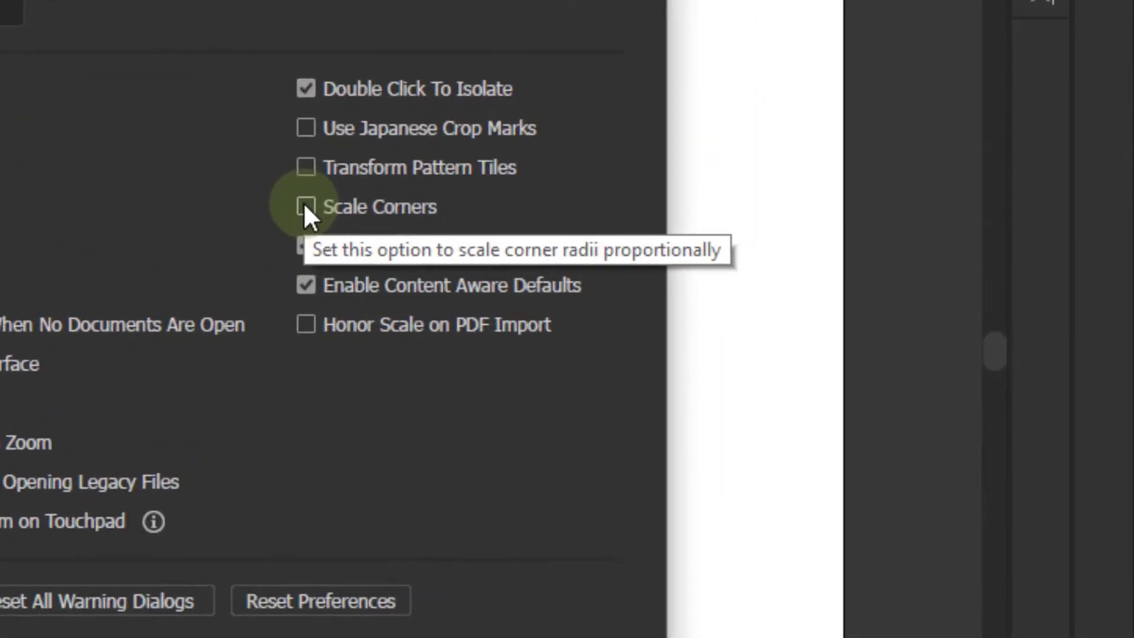
pyautogui.click(320, 208)
pyautogui.click(319, 247)
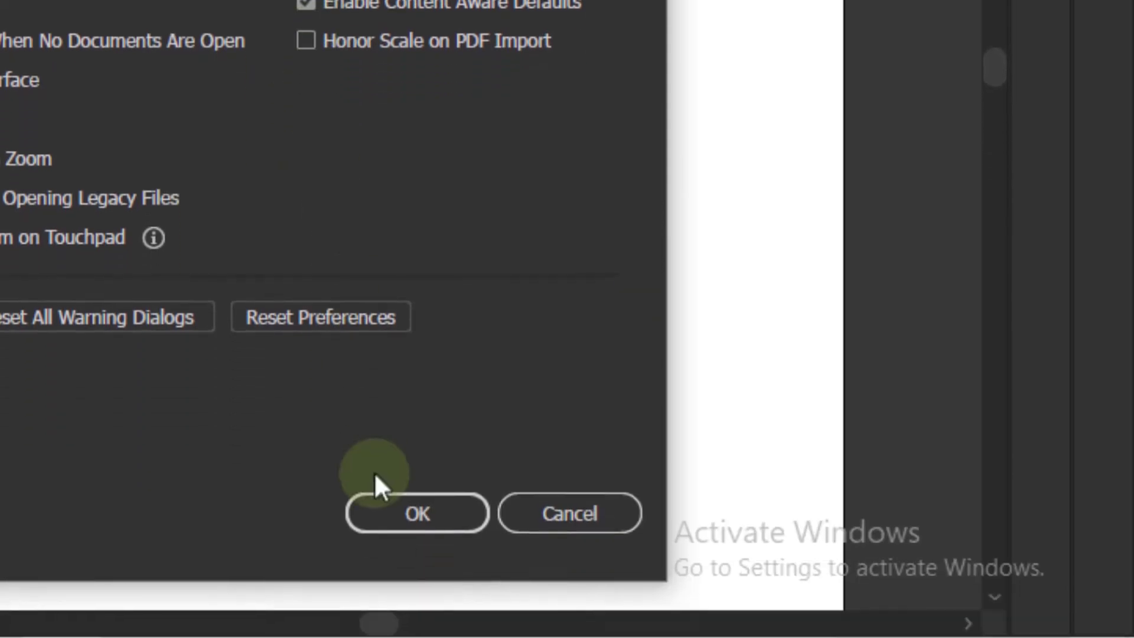
pyautogui.click(476, 525)
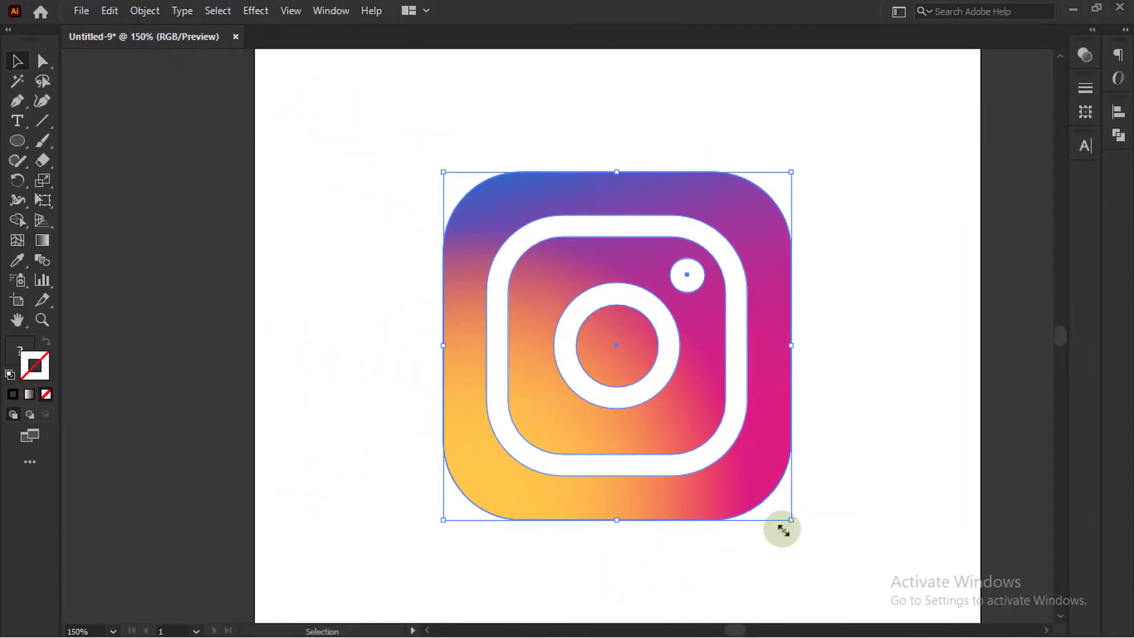
pyautogui.moveTo(790, 522); pyautogui.dragTo(655, 385)
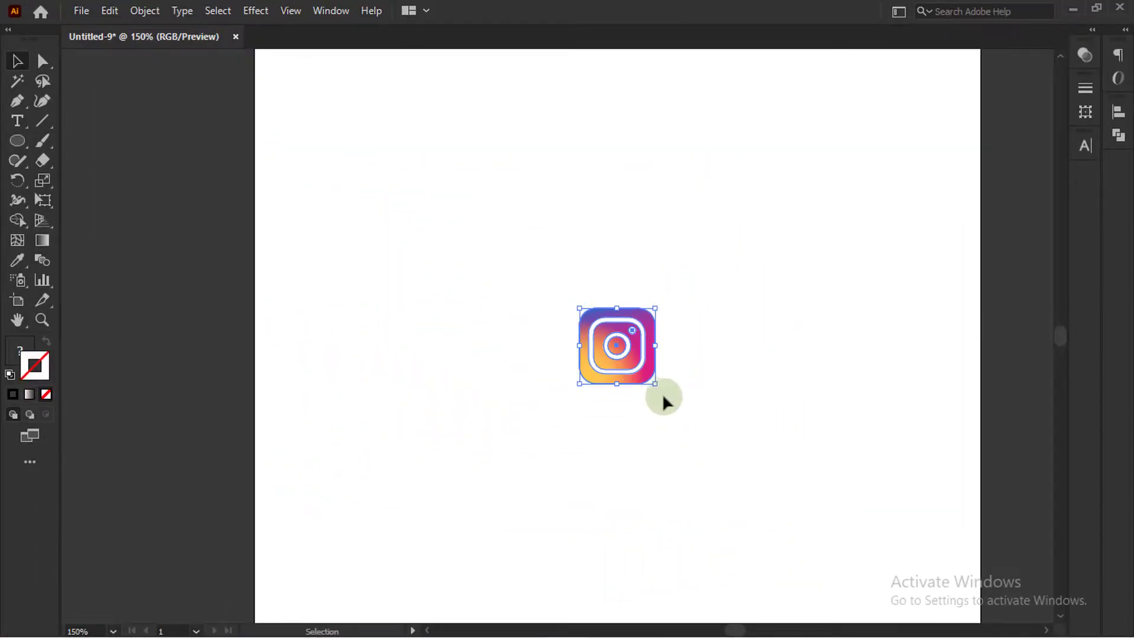
pyautogui.click(673, 402)
pyautogui.scroll(4, 700, 335)
pyautogui.scroll(-2, 699, 329)
pyautogui.scroll(1, 700, 334)
pyautogui.click(699, 334)
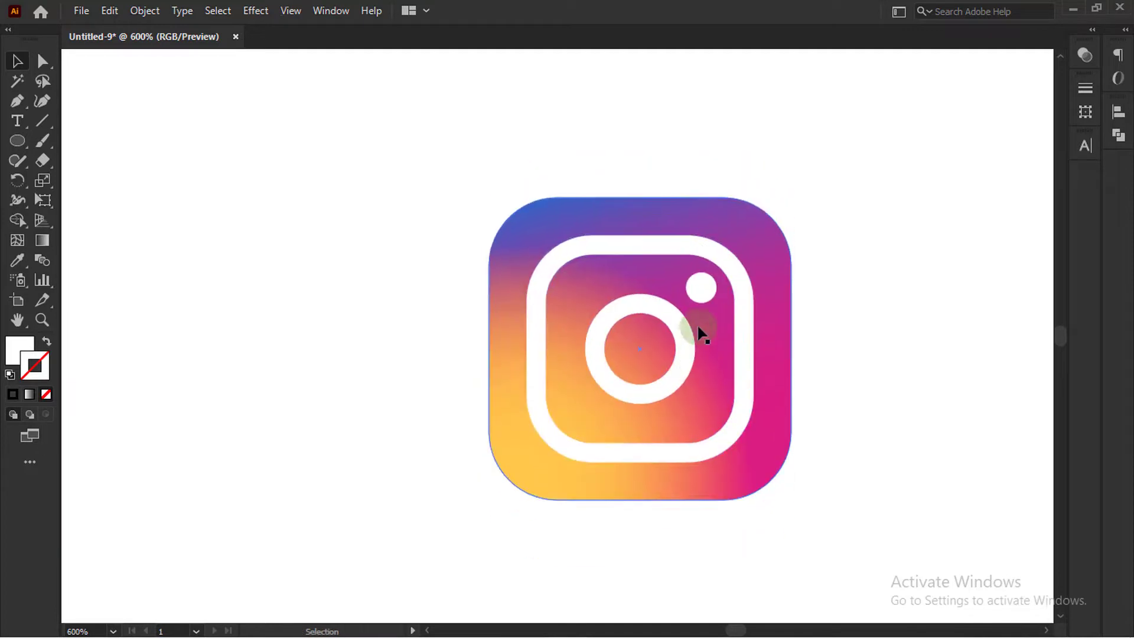
pyautogui.scroll(1, 700, 334)
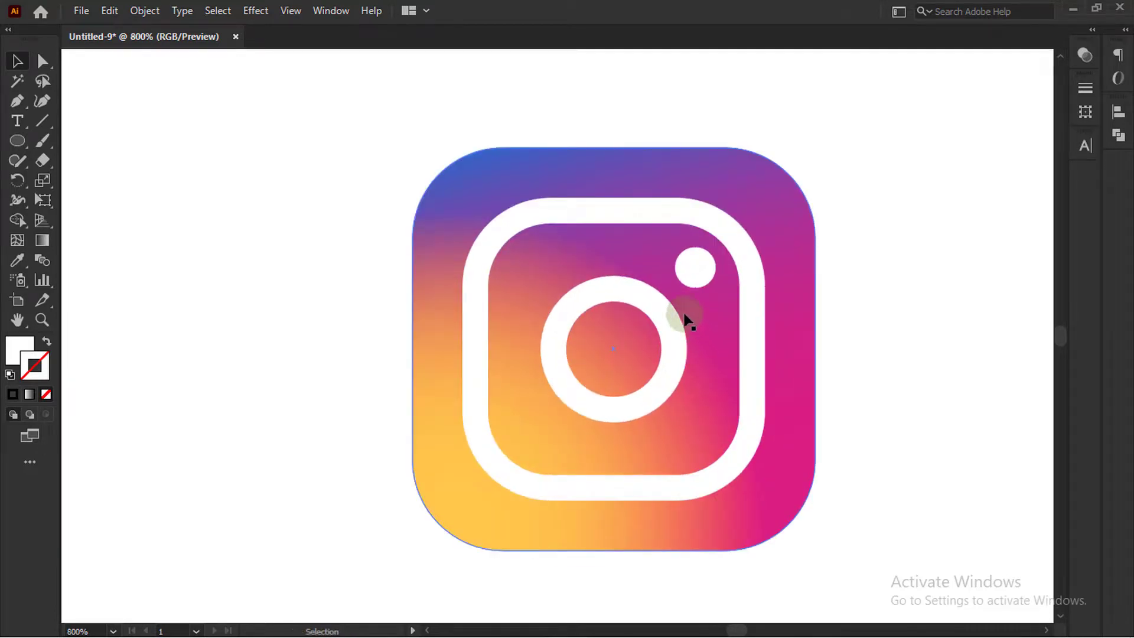
pyautogui.click(524, 163)
pyautogui.scroll(-1, 522, 168)
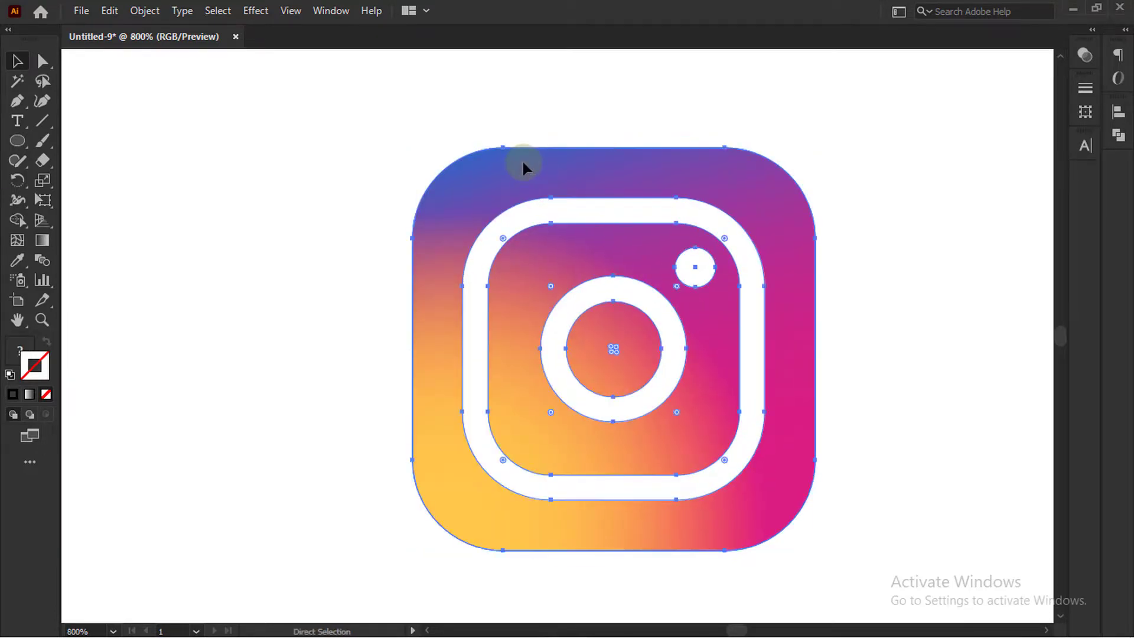
pyautogui.scroll(3, 522, 167)
pyautogui.scroll(-1, 532, 175)
pyautogui.scroll(-8, 537, 178)
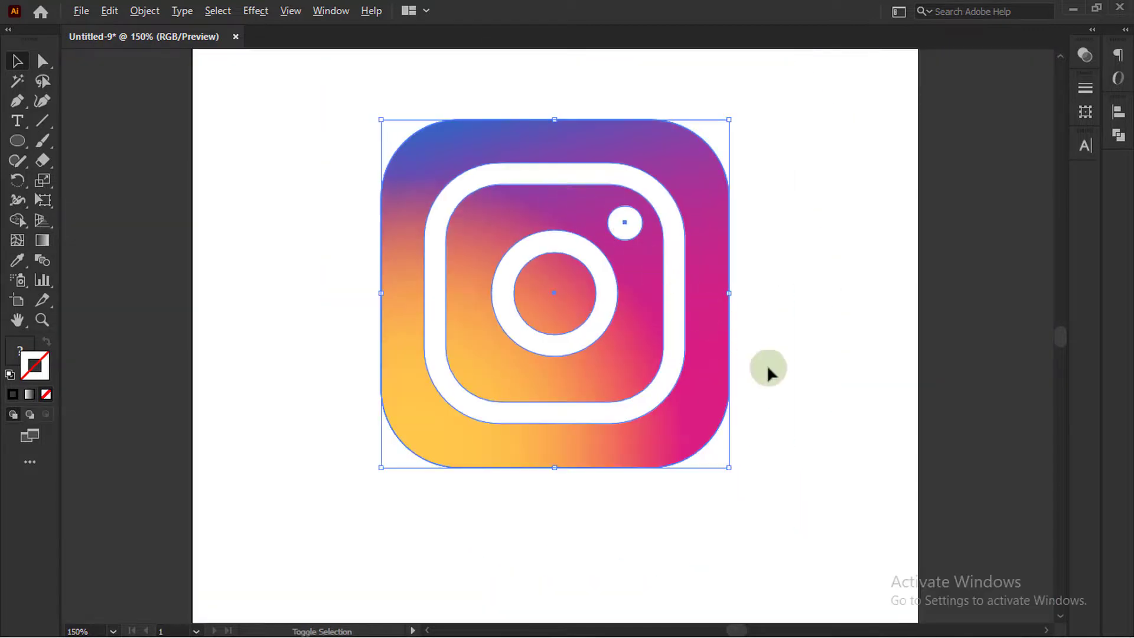
pyautogui.click(820, 414)
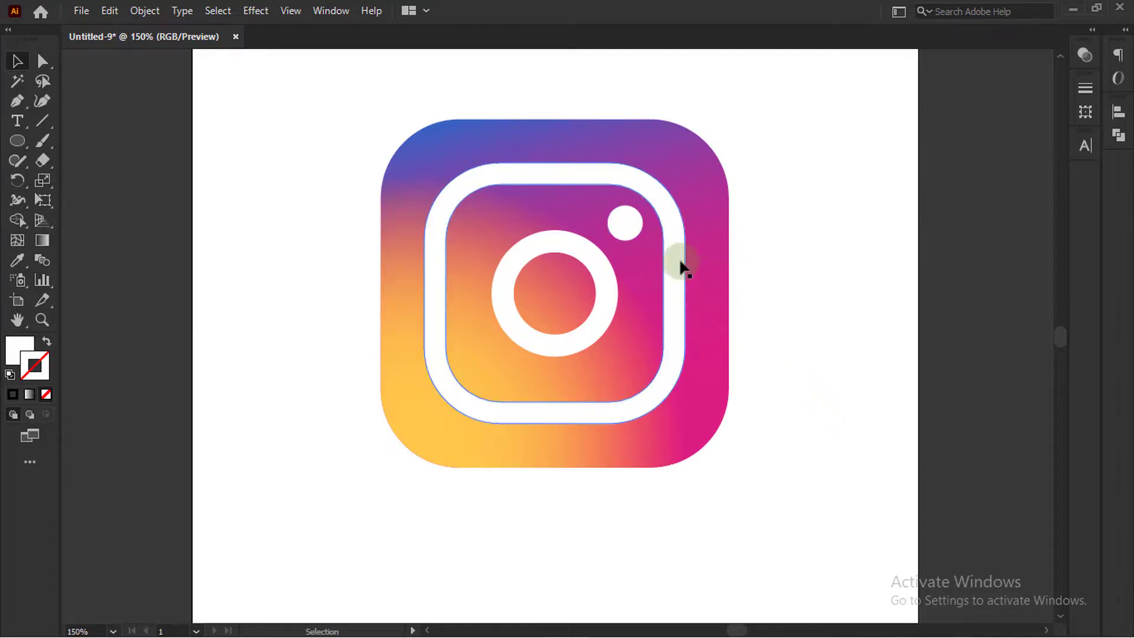
pyautogui.click(595, 171)
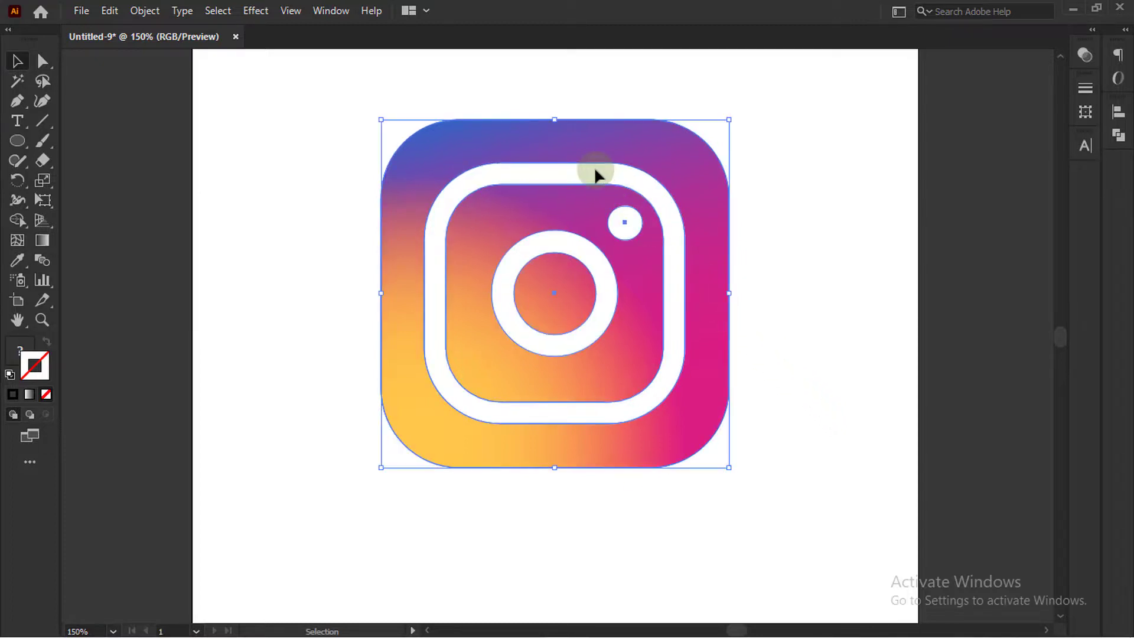
pyautogui.click(897, 265)
pyautogui.click(559, 173)
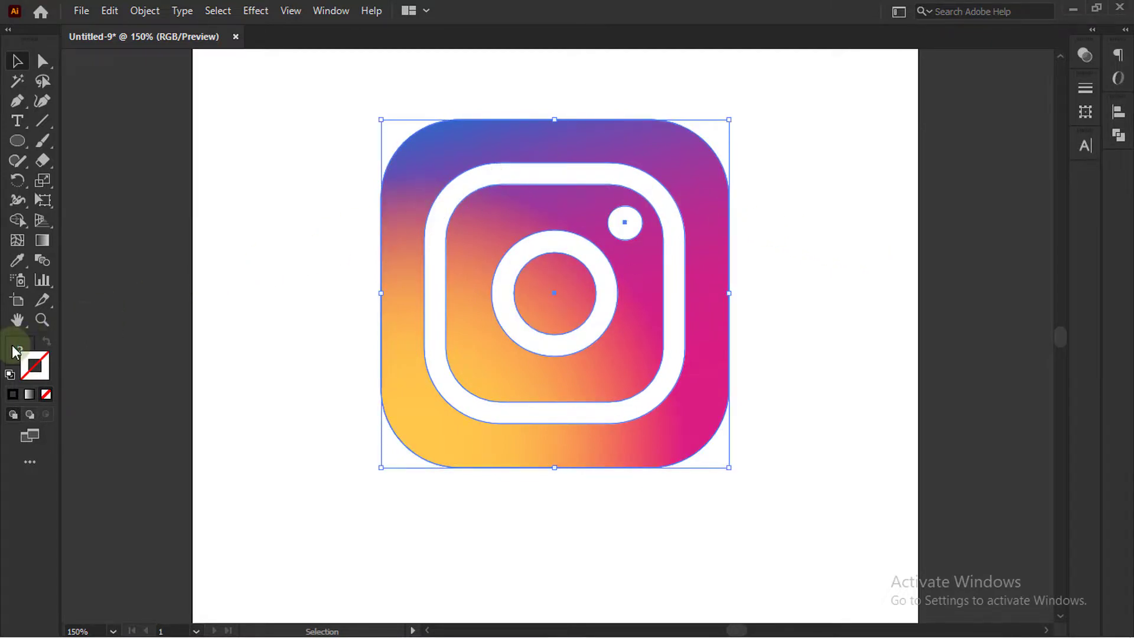
pyautogui.click(893, 289)
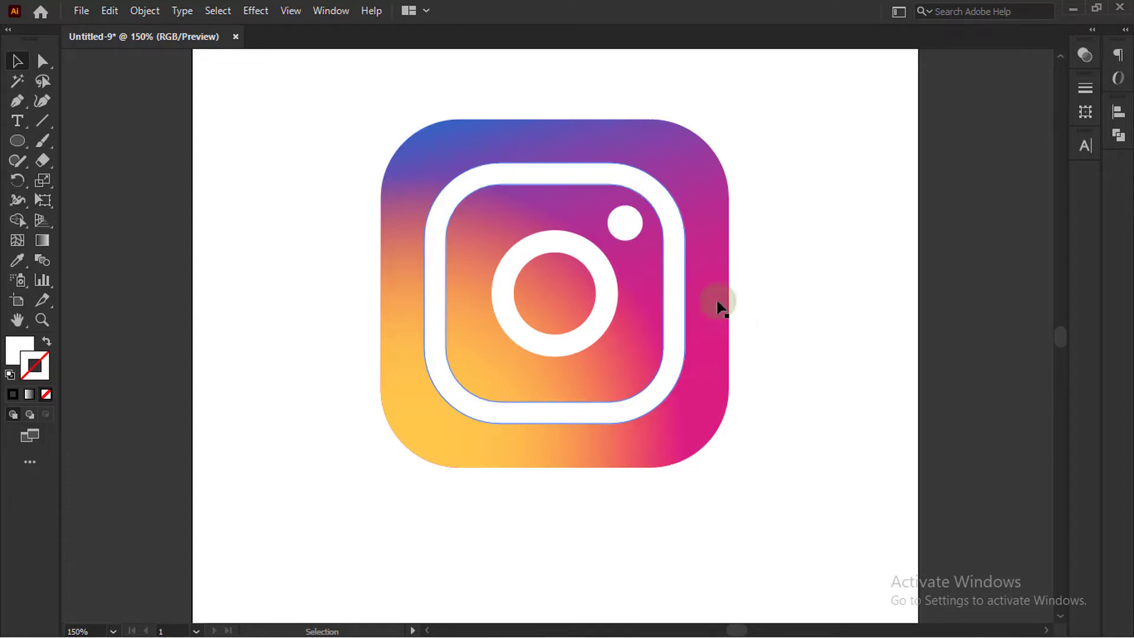
pyautogui.click(594, 168)
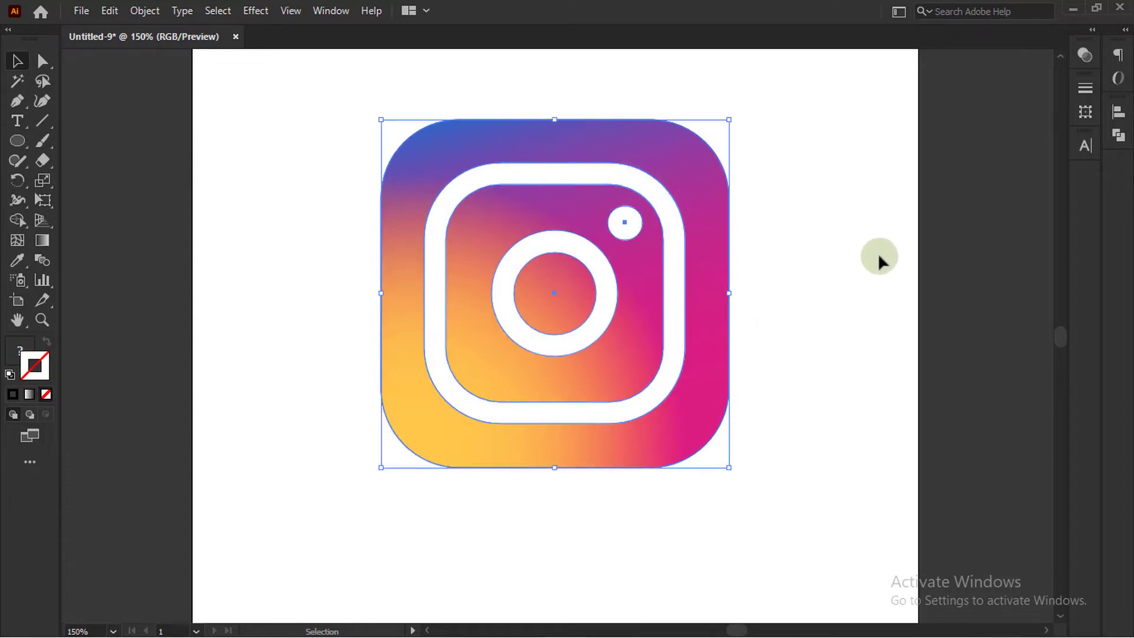
pyautogui.click(895, 260)
pyautogui.click(556, 174)
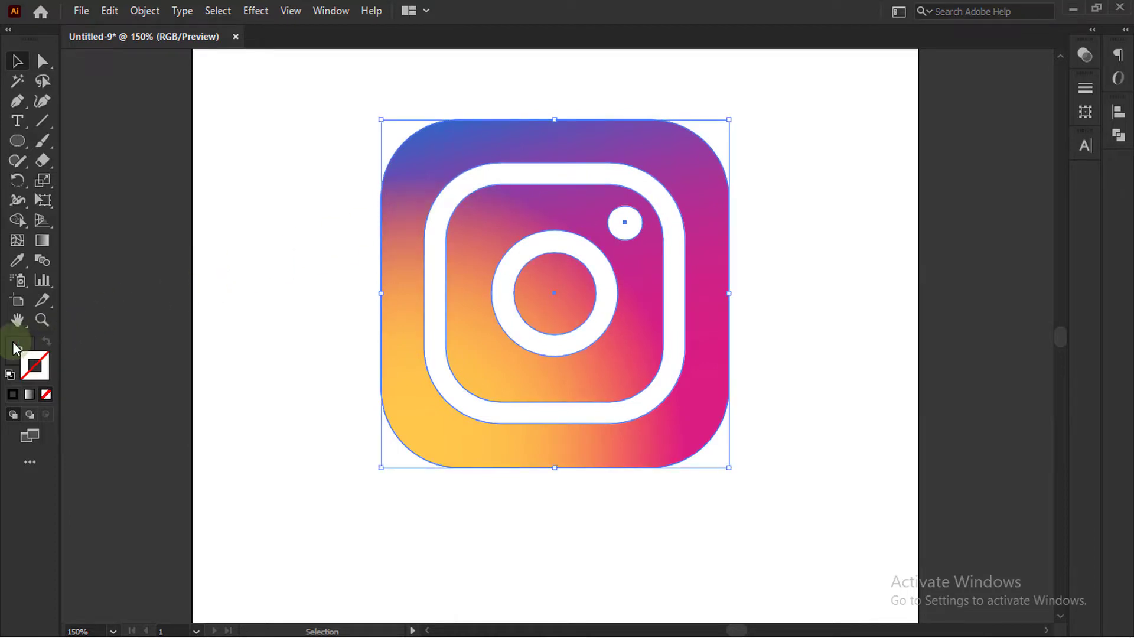
pyautogui.click(893, 290)
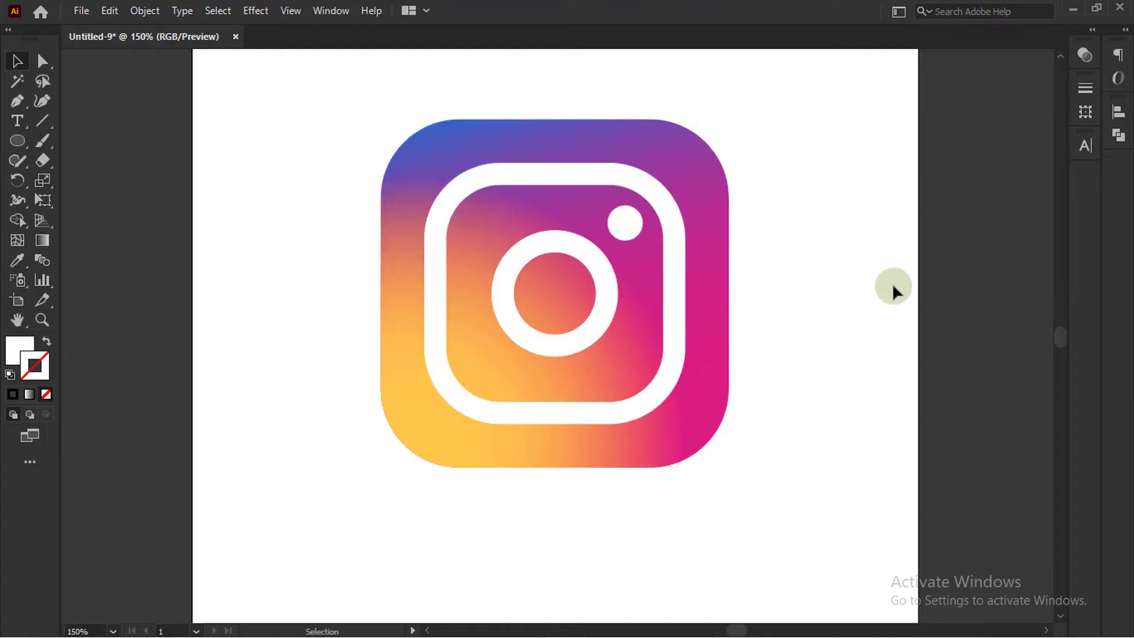
pyautogui.click(515, 198)
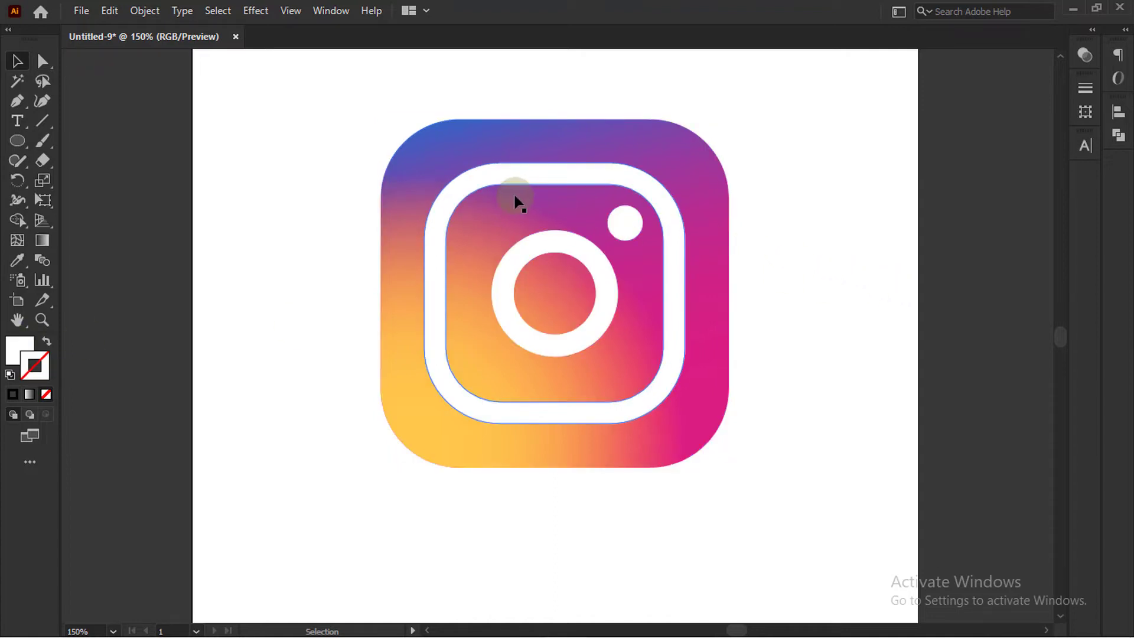